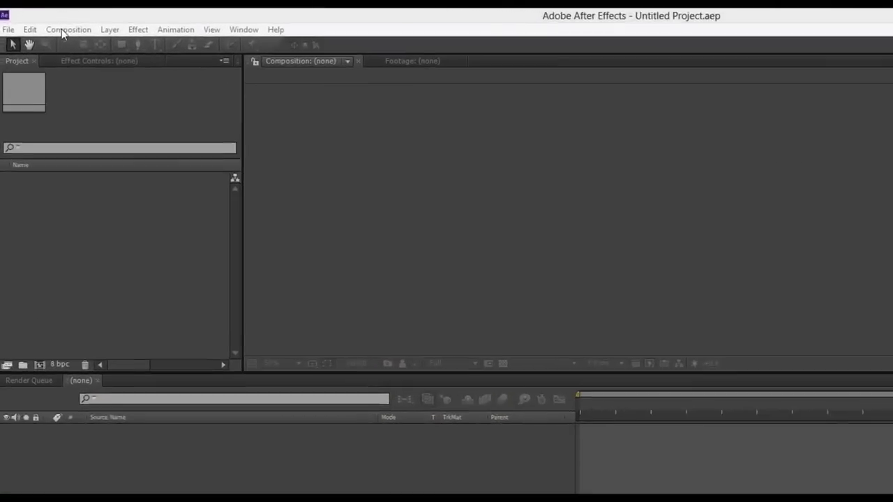
- Create a new 1280 x 720 px composition named TEXT with the HDV/HDTV 720 25 preset
{"action": "left_click", "coordinate": [77, 33]}
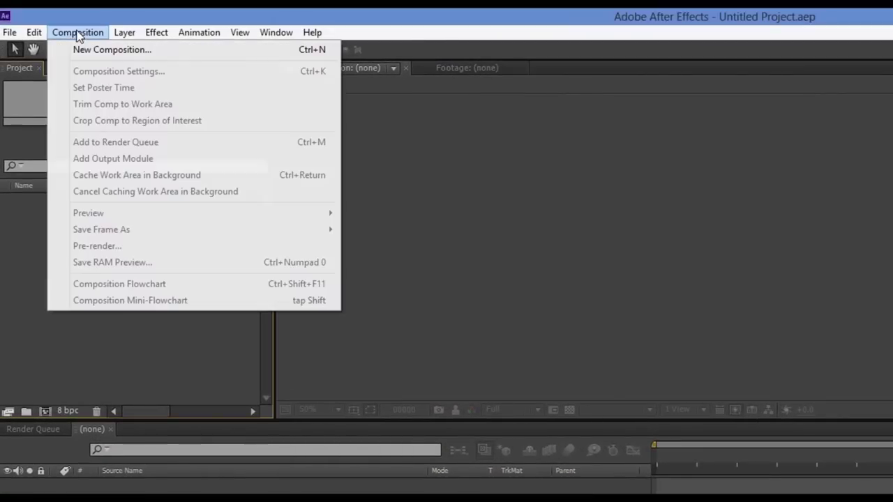
{"action": "left_click", "coordinate": [89, 51]}
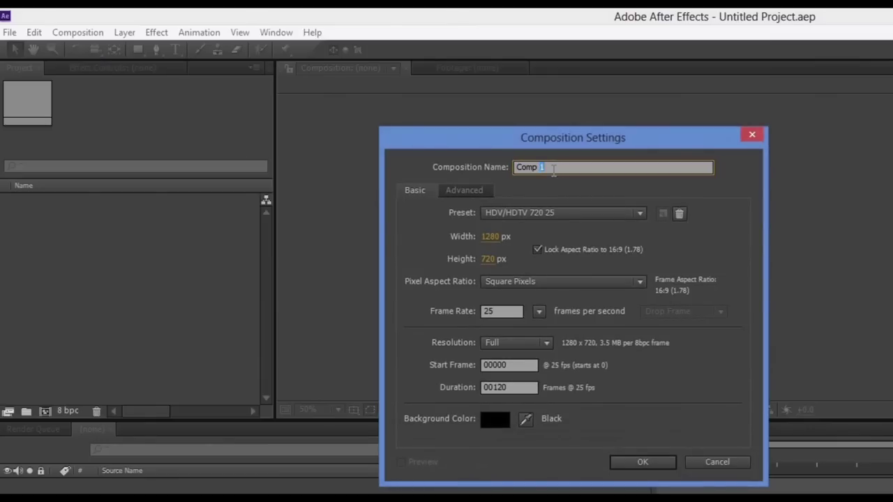
{"action": "type", "text": "TEXT"}
{"action": "left_click", "coordinate": [638, 466]}
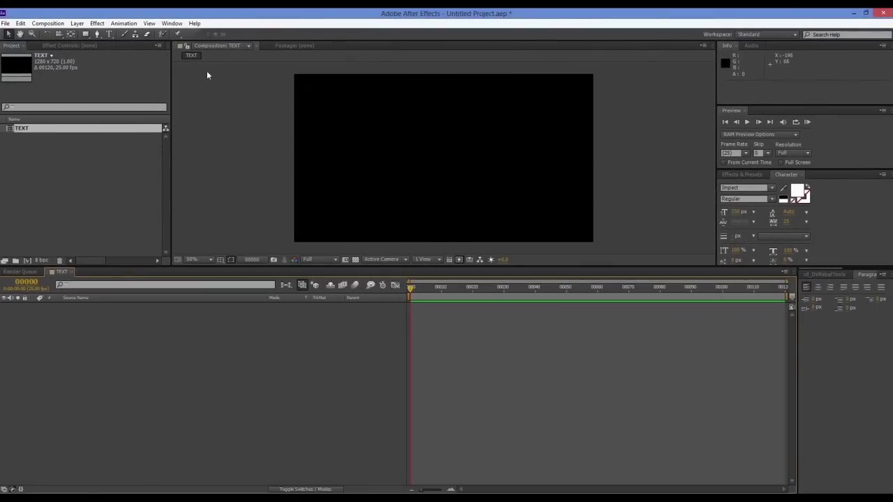
- Add a text layer reading FIRE to the TEXT composition in white Impact
{"action": "left_click", "coordinate": [109, 33]}
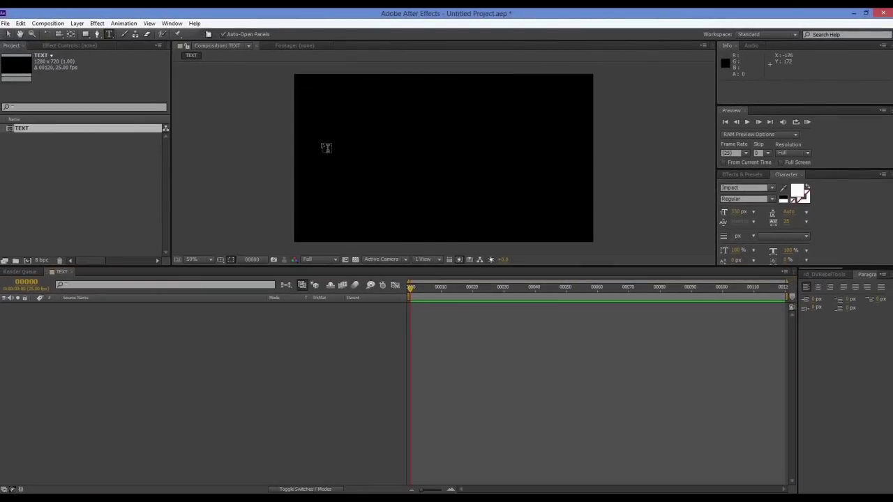
{"action": "left_click", "coordinate": [375, 161]}
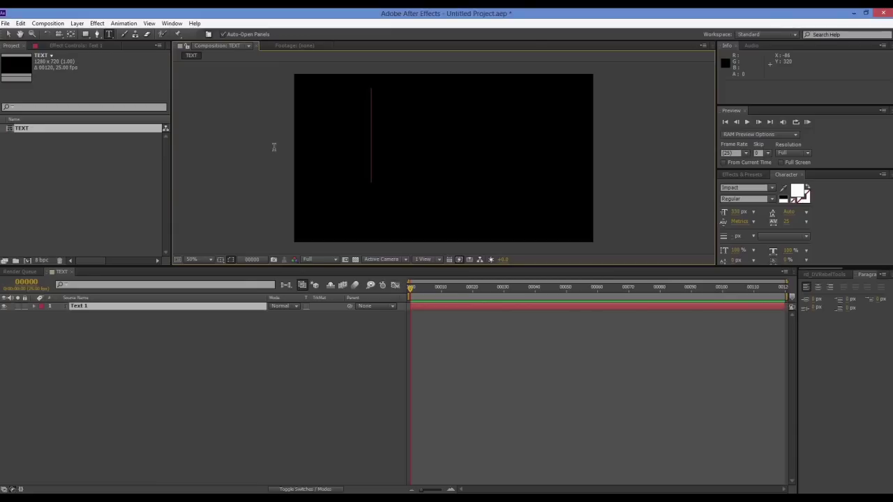
{"action": "type", "text": "FIRE"}
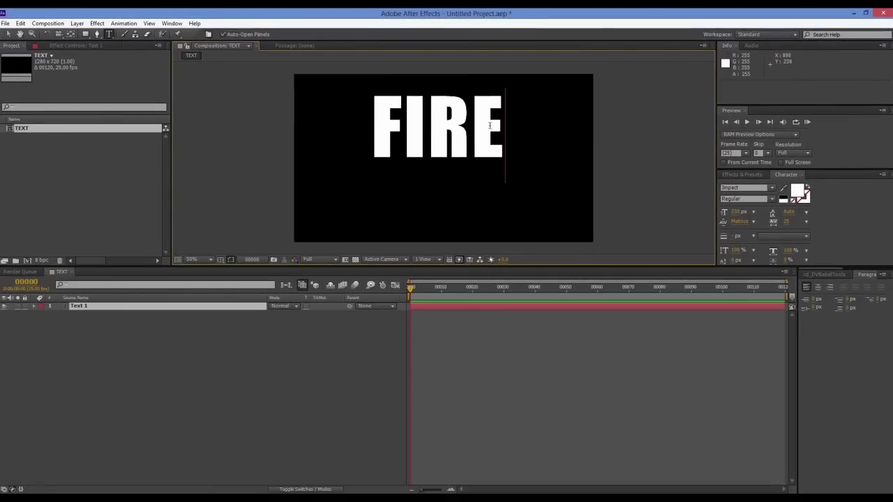
- Move the FIRE text to the lower middle of the frame, at about position 372, 630
{"action": "left_click", "coordinate": [9, 34]}
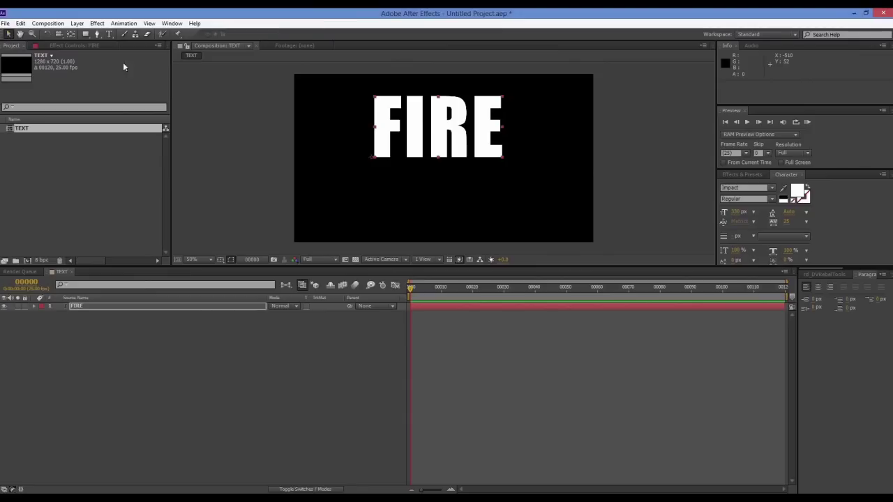
{"action": "left_click_drag", "start_coordinate": [428, 125], "coordinate": [444, 210]}
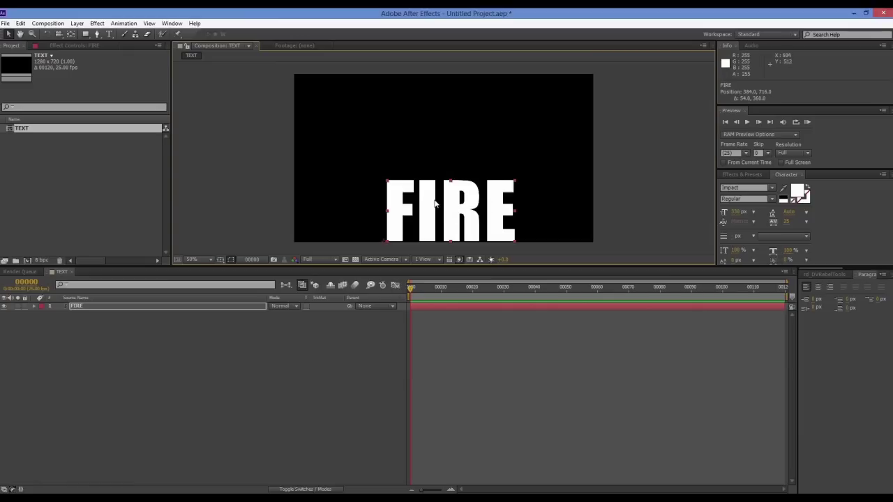
{"action": "left_click_drag", "start_coordinate": [450, 215], "coordinate": [446, 195]}
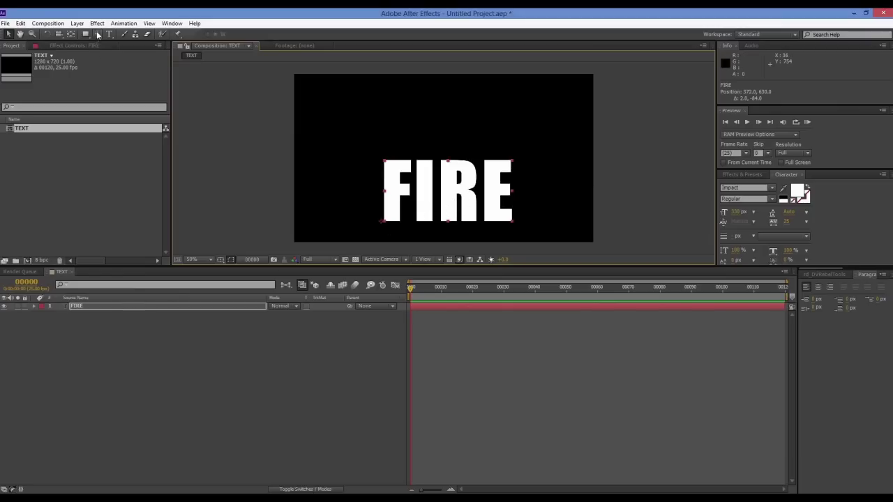
- Apply the Ramp effect to the FIRE layer and lower the ramp's start point to about 616, 268
{"action": "left_click", "coordinate": [89, 305]}
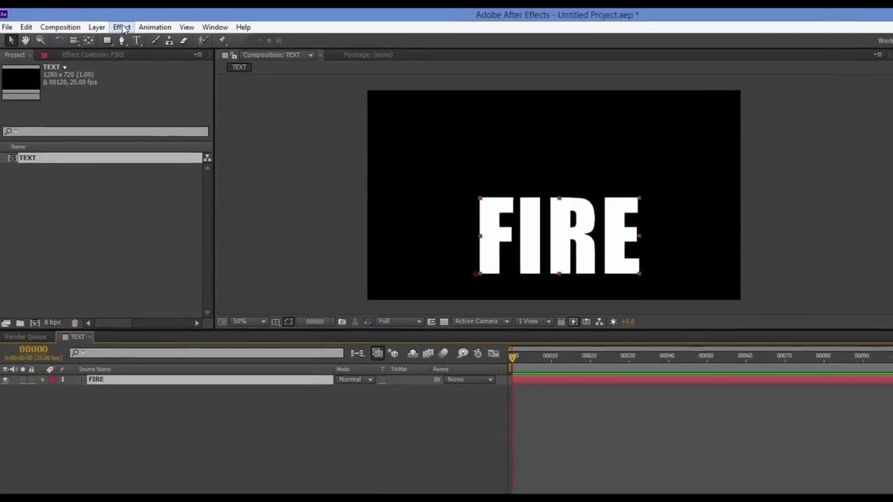
{"action": "left_click", "coordinate": [124, 28]}
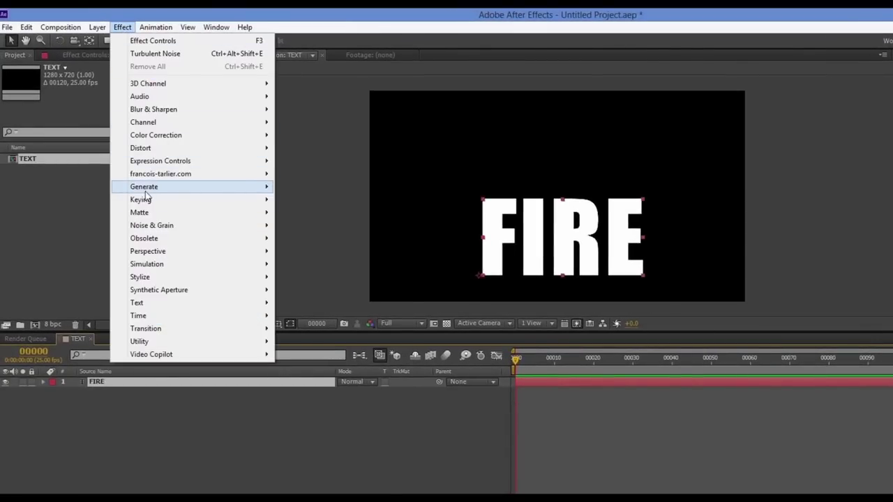
{"action": "mouse_move", "coordinate": [144, 194]}
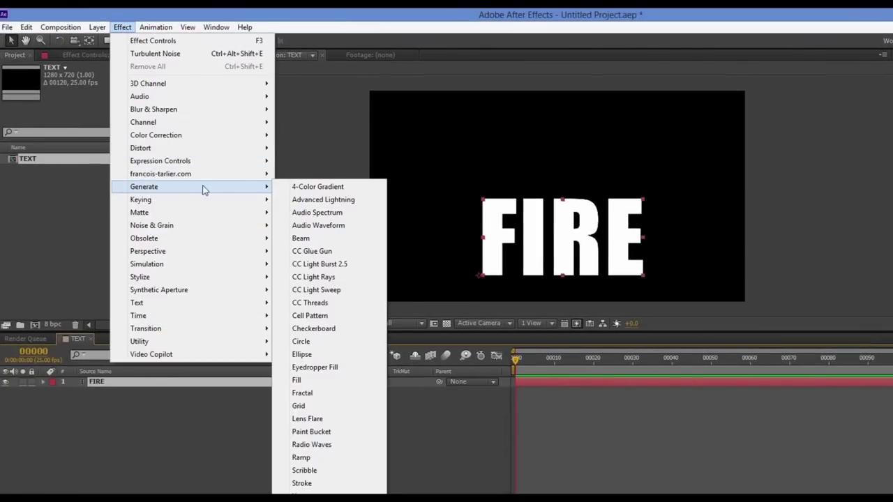
{"action": "left_click", "coordinate": [304, 458]}
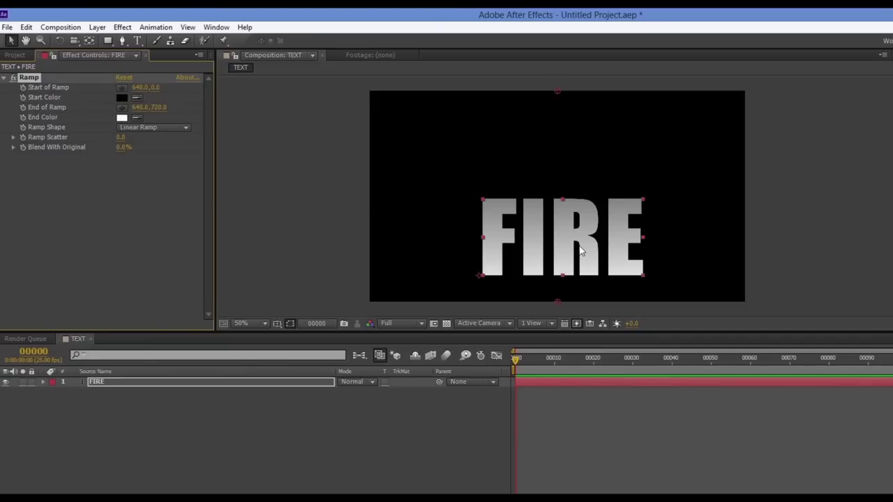
{"action": "left_click_drag", "start_coordinate": [556, 91], "coordinate": [550, 168]}
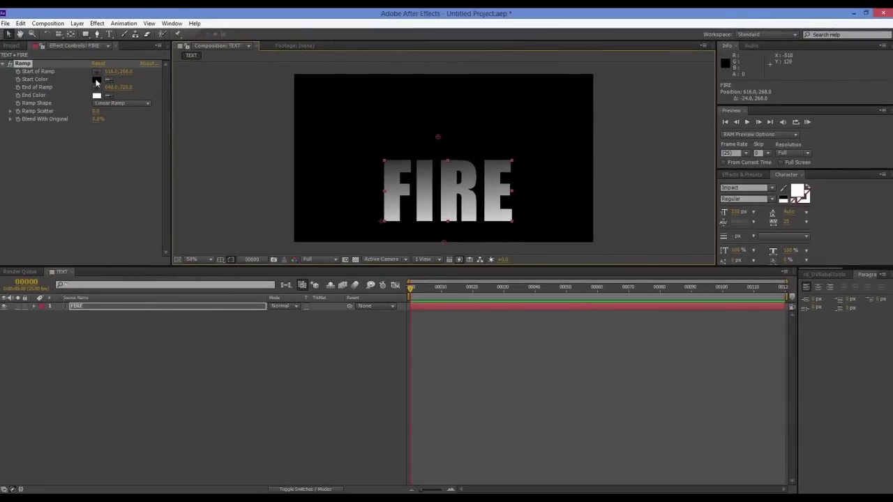
- Set the Ramp's start color to dark orange C14603
{"action": "left_click", "coordinate": [99, 80]}
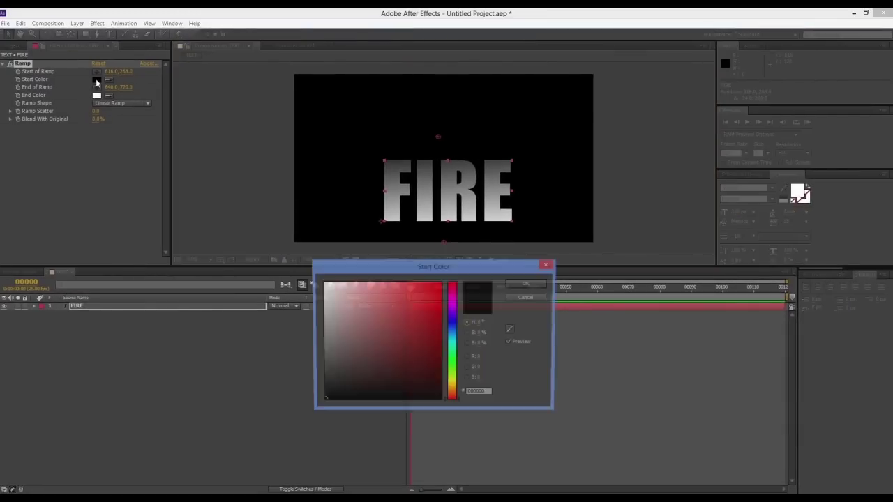
{"action": "left_click", "coordinate": [452, 397]}
{"action": "left_click_drag", "start_coordinate": [448, 397], "coordinate": [448, 398]}
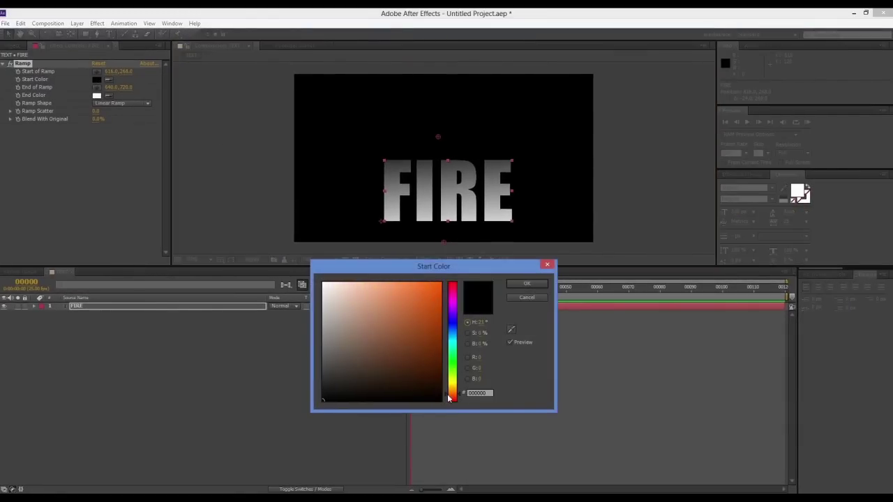
{"action": "left_click", "coordinate": [436, 313]}
{"action": "mouse_move", "coordinate": [437, 314]}
{"action": "left_mouse_down"}
{"action": "mouse_move", "coordinate": [440, 332]}
{"action": "mouse_move", "coordinate": [439, 311]}
{"action": "left_mouse_up"}
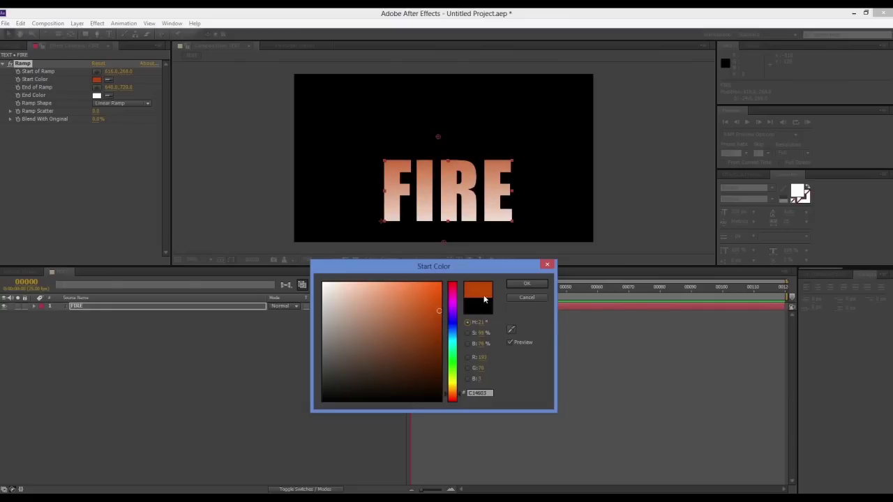
{"action": "left_click", "coordinate": [526, 284]}
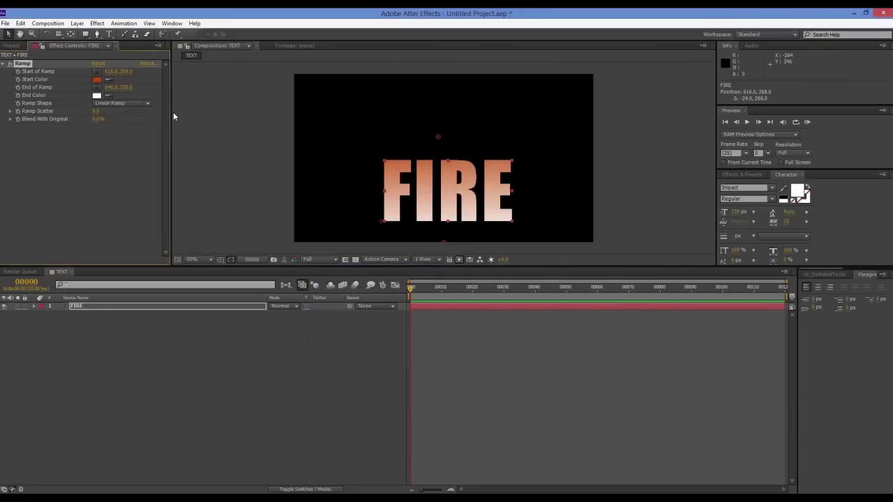
- Set the Ramp's end color to light yellow FCEA53
{"action": "left_click", "coordinate": [97, 96]}
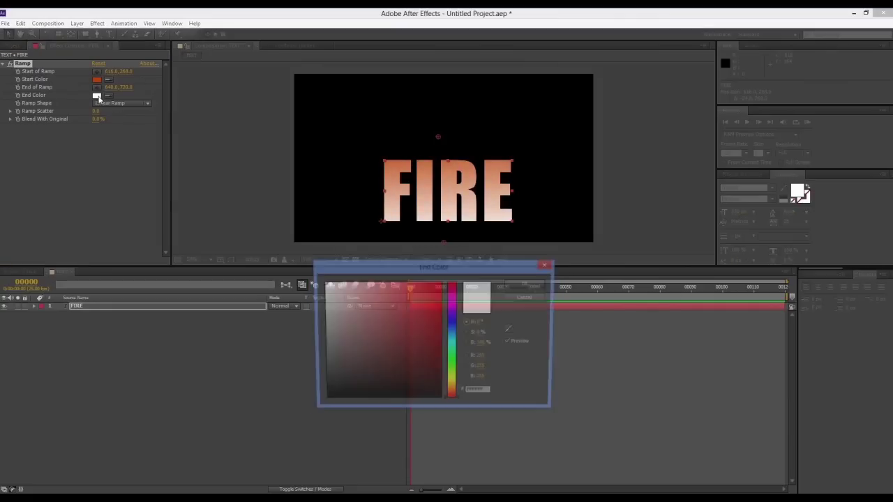
{"action": "left_click", "coordinate": [452, 387]}
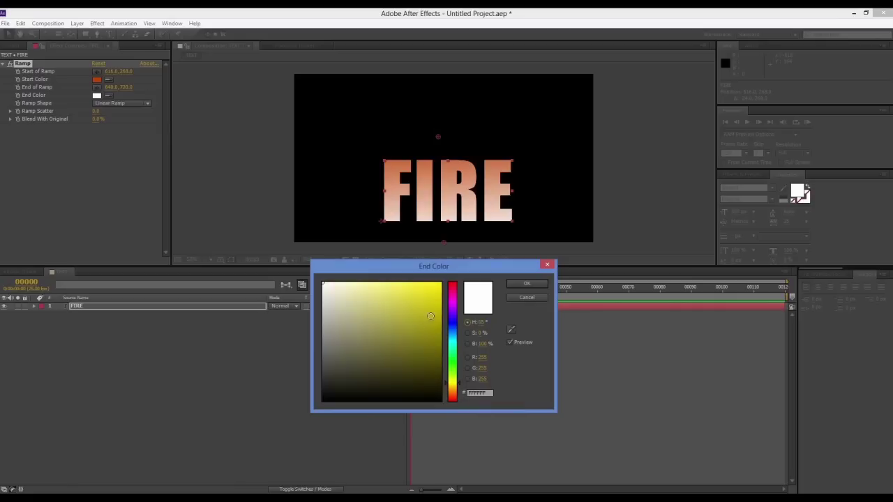
{"action": "left_click", "coordinate": [437, 307]}
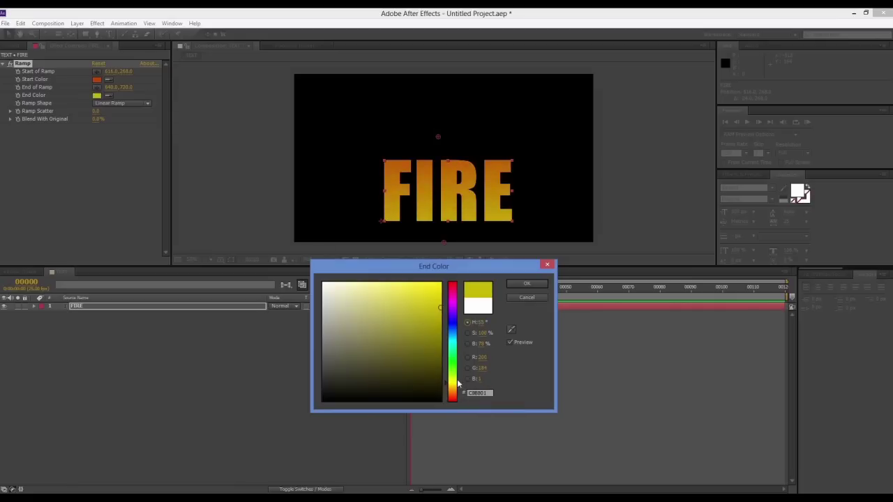
{"action": "left_click", "coordinate": [450, 388]}
{"action": "left_click", "coordinate": [422, 289]}
{"action": "left_click_drag", "start_coordinate": [422, 289], "coordinate": [401, 283]}
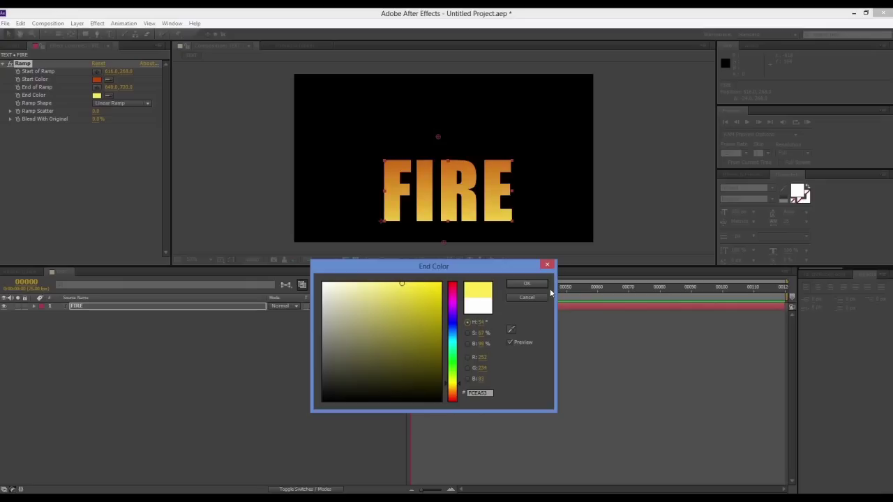
{"action": "left_click", "coordinate": [527, 284]}
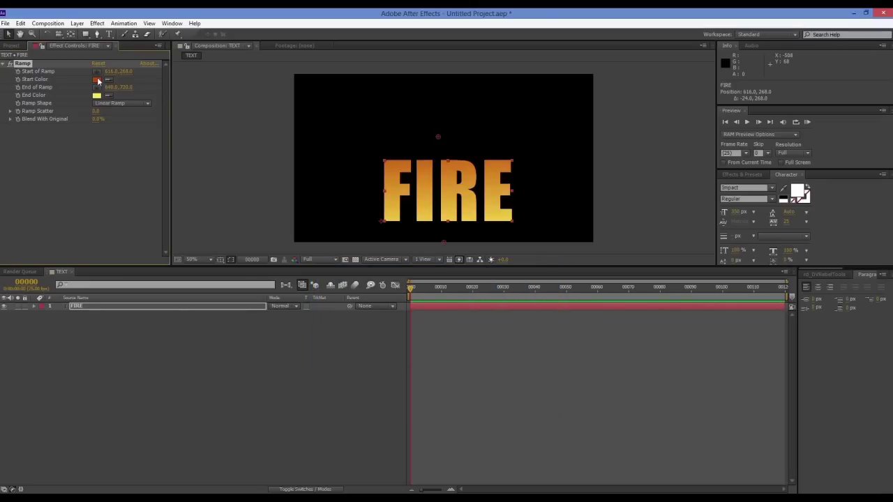
- Shift the hue of the Ramp's start color from orange to a deep red
{"action": "left_click", "coordinate": [96, 79]}
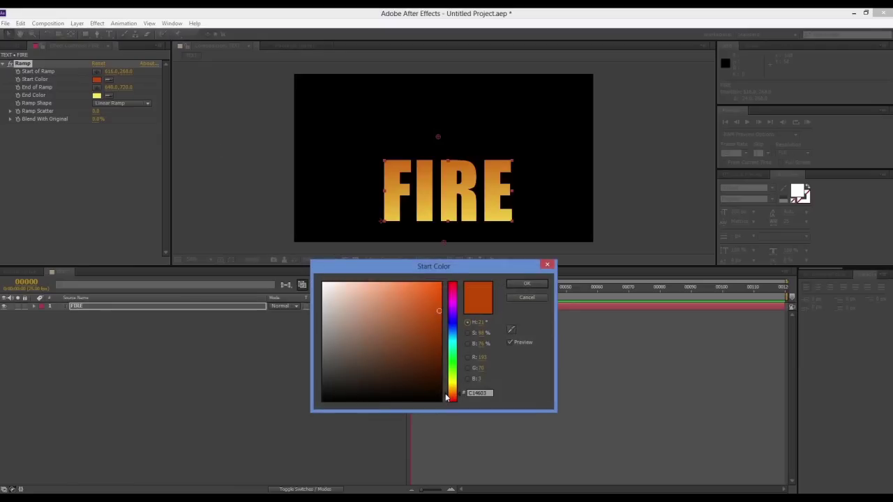
{"action": "left_click_drag", "start_coordinate": [446, 397], "coordinate": [446, 399]}
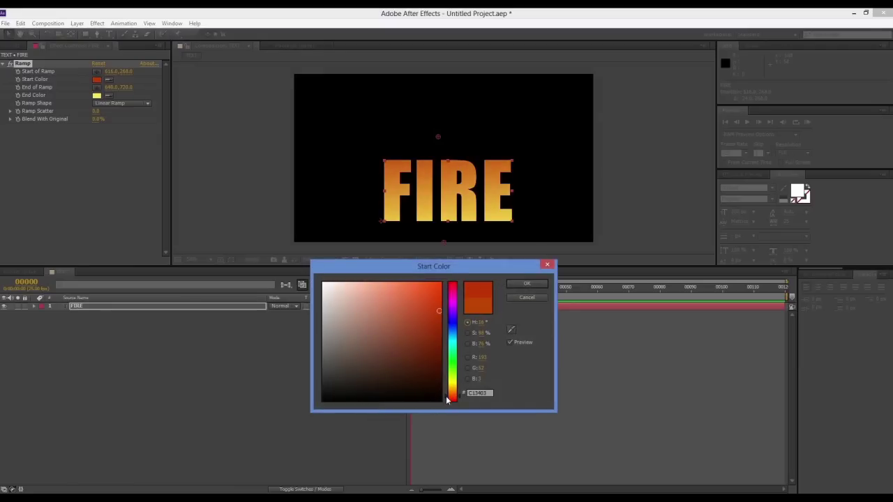
{"action": "left_click", "coordinate": [527, 285]}
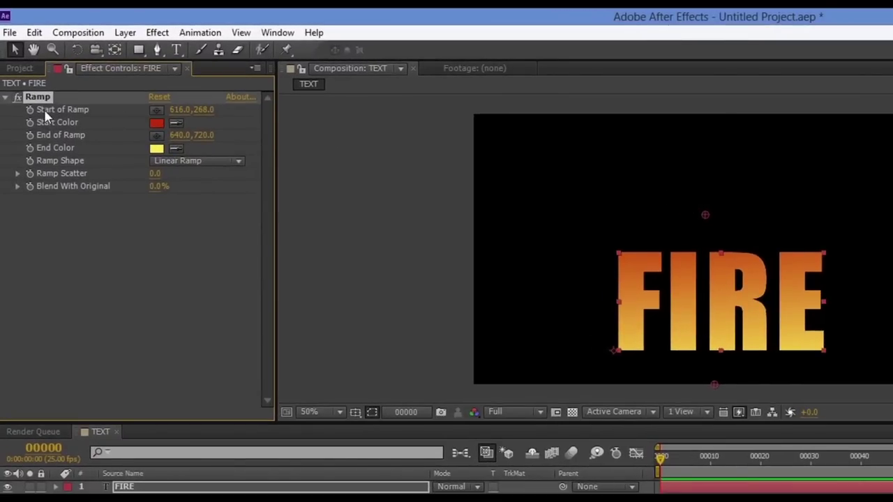
- Fit the ramp to the FIRE letters by placing its start at about 638, 354 and its end at about 648, 644
{"action": "left_click", "coordinate": [155, 113]}
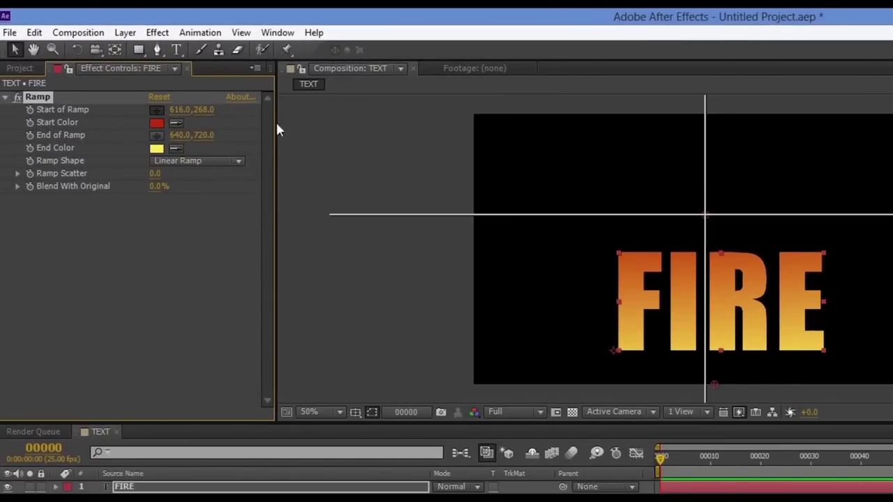
{"action": "left_click", "coordinate": [709, 239]}
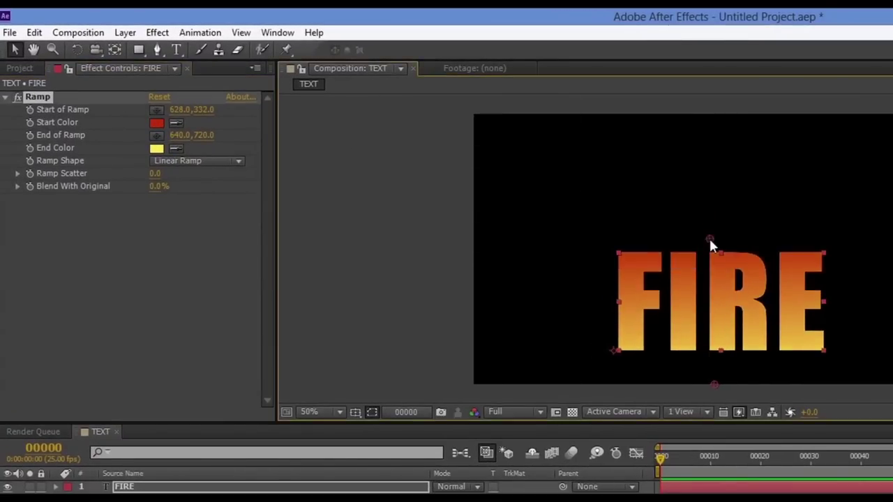
{"action": "left_click_drag", "start_coordinate": [711, 248], "coordinate": [711, 252]}
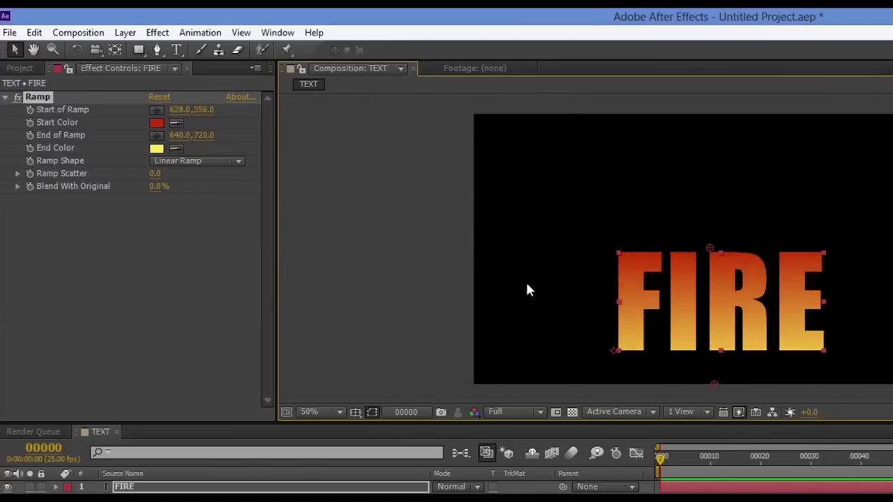
{"action": "left_click", "coordinate": [156, 134]}
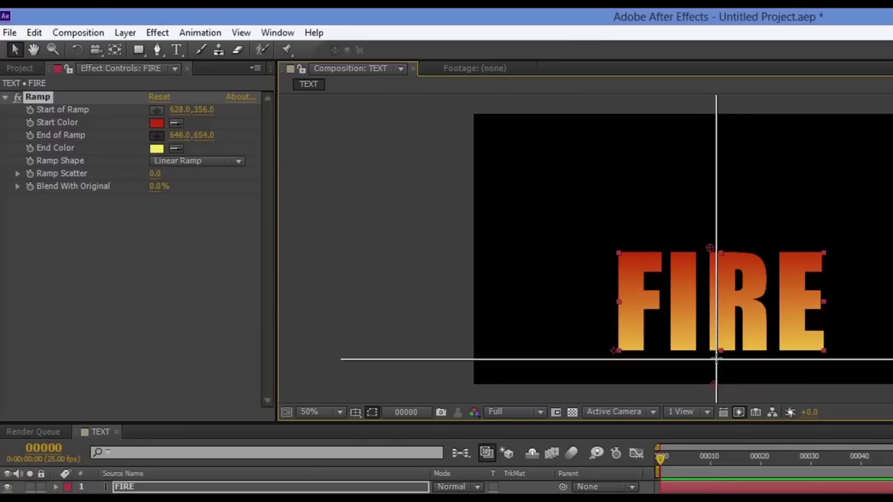
{"action": "left_click", "coordinate": [717, 358]}
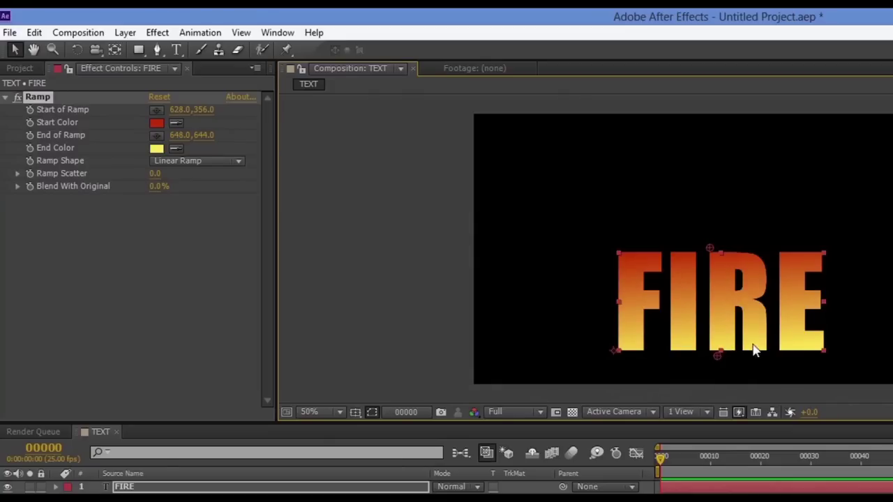
{"action": "left_click_drag", "start_coordinate": [713, 254], "coordinate": [710, 250]}
{"action": "left_click_drag", "start_coordinate": [709, 250], "coordinate": [712, 245]}
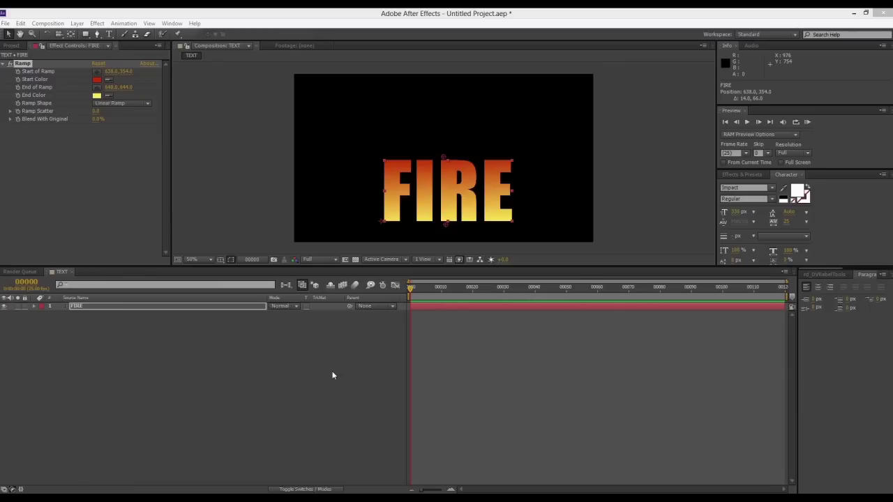
- Check the size, frame rate and duration in the TEXT composition's settings
{"action": "left_click", "coordinate": [101, 305]}
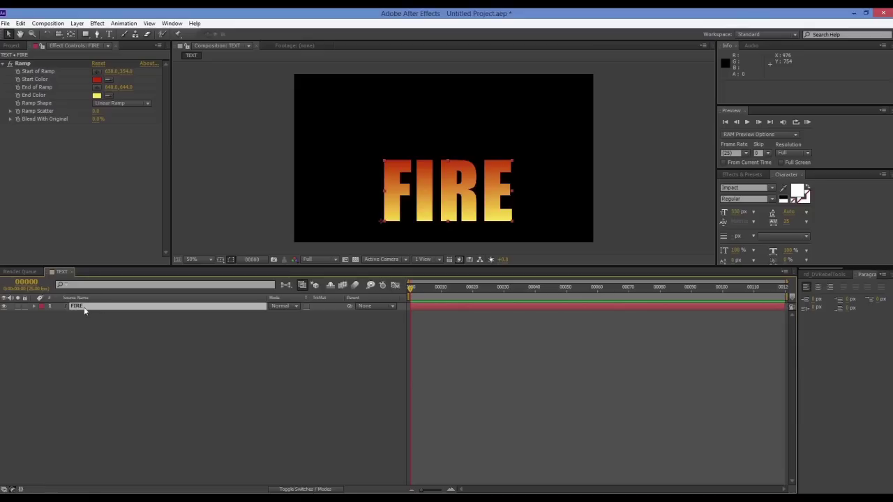
{"action": "key", "text": "Return"}
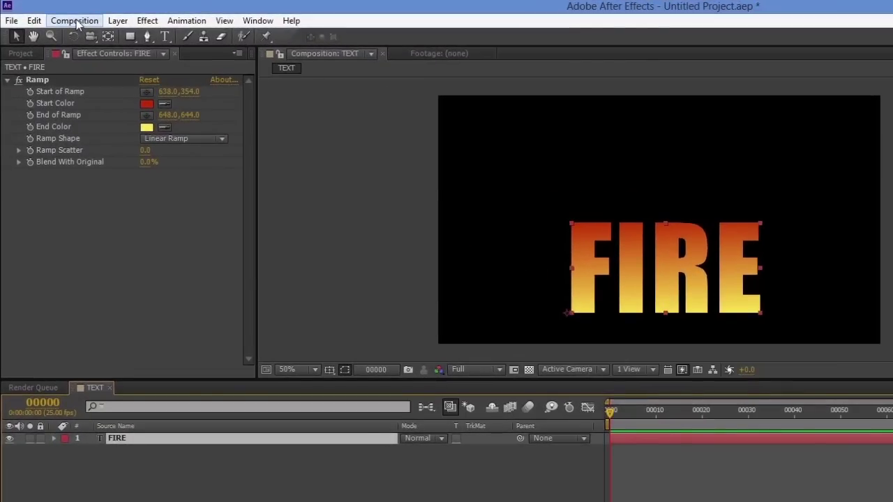
{"action": "left_click", "coordinate": [77, 21]}
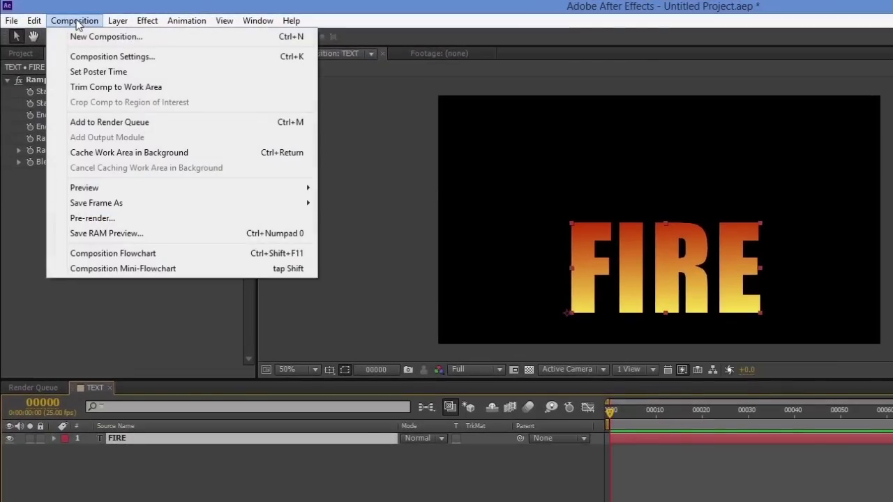
{"action": "left_click", "coordinate": [100, 59]}
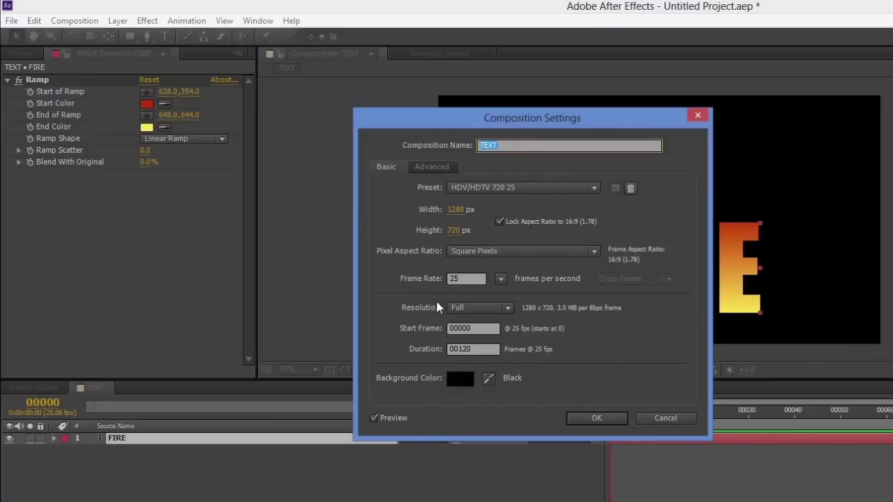
{"action": "left_click", "coordinate": [596, 420]}
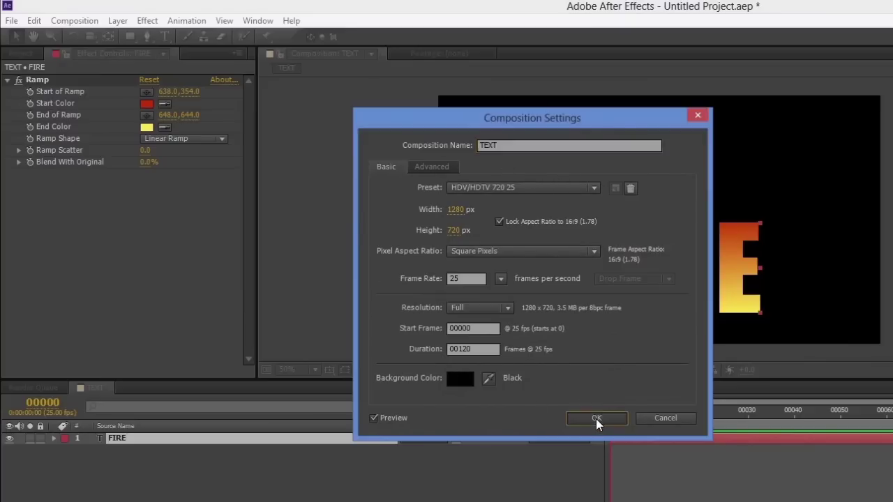
- Create a new composition named Displacement at 1280 x 720, 25 fps, with a duration of 120 frames
{"action": "left_click", "coordinate": [75, 22]}
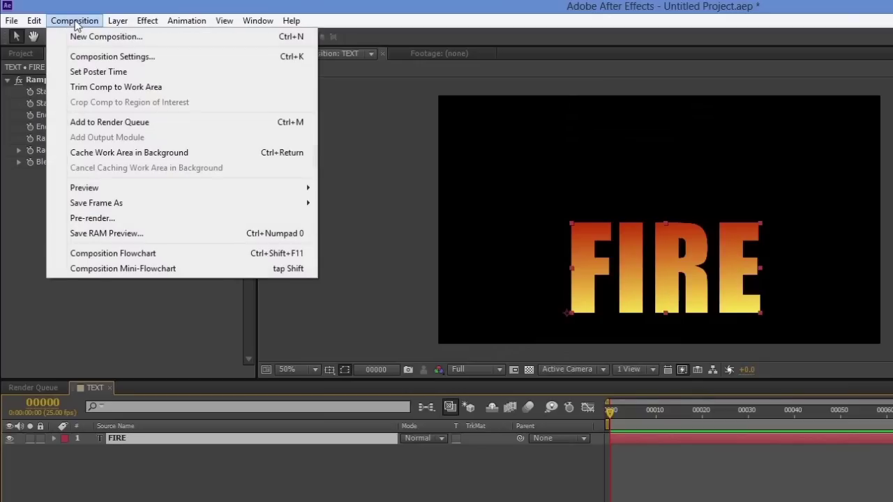
{"action": "left_click", "coordinate": [104, 38]}
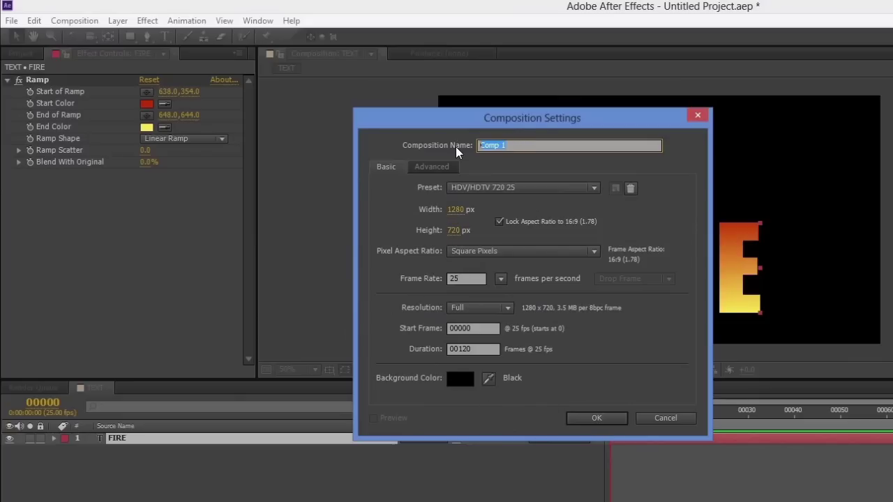
{"action": "key", "text": "BackSpace"}
{"action": "type", "text": "Displacement"}
{"action": "left_click", "coordinate": [597, 418]}
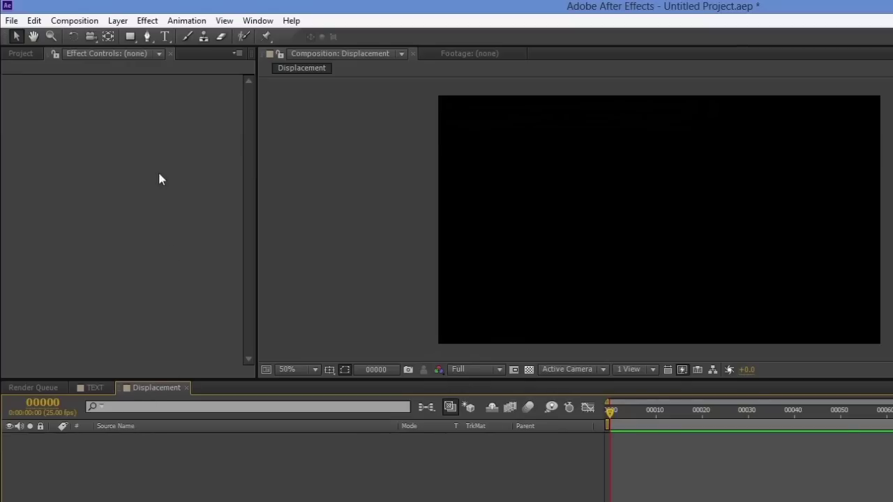
- Add a white 1280 x 720 solid layer to the Displacement composition
{"action": "left_click", "coordinate": [115, 19]}
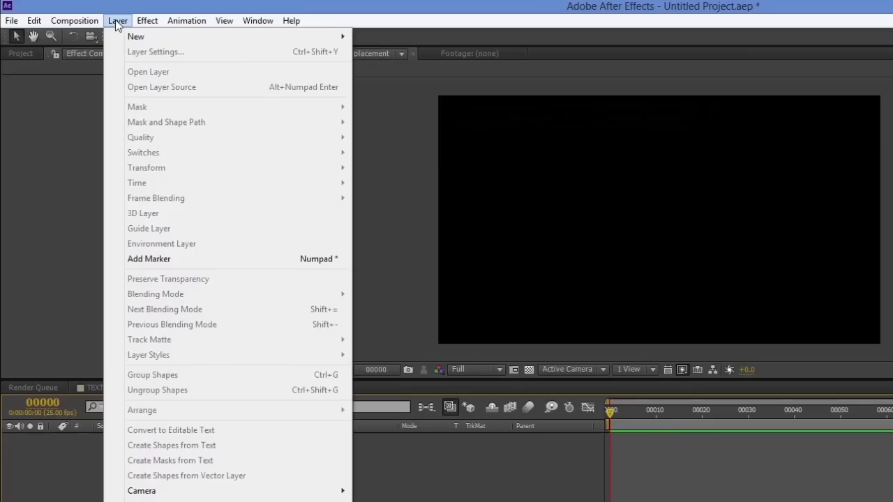
{"action": "mouse_move", "coordinate": [276, 41]}
{"action": "left_click", "coordinate": [390, 53]}
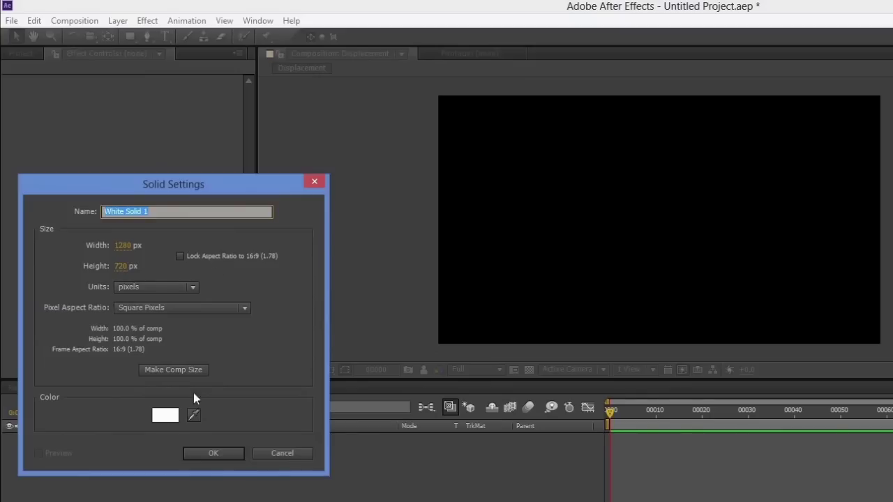
{"action": "left_click", "coordinate": [209, 452]}
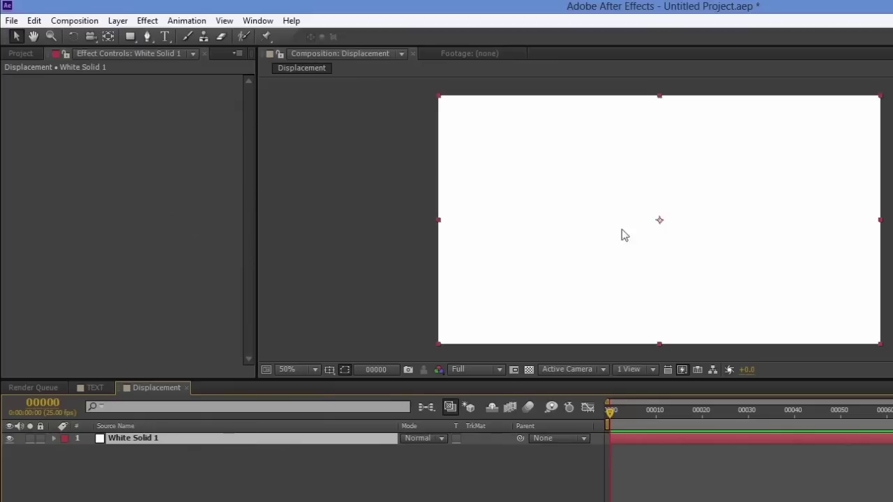
- Apply the Turbulent Noise effect to the white solid
{"action": "left_click", "coordinate": [148, 21]}
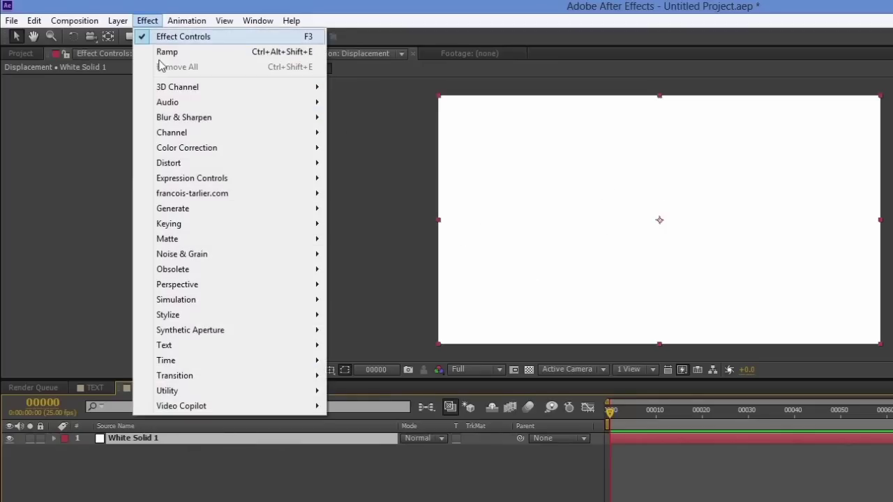
{"action": "mouse_move", "coordinate": [185, 257]}
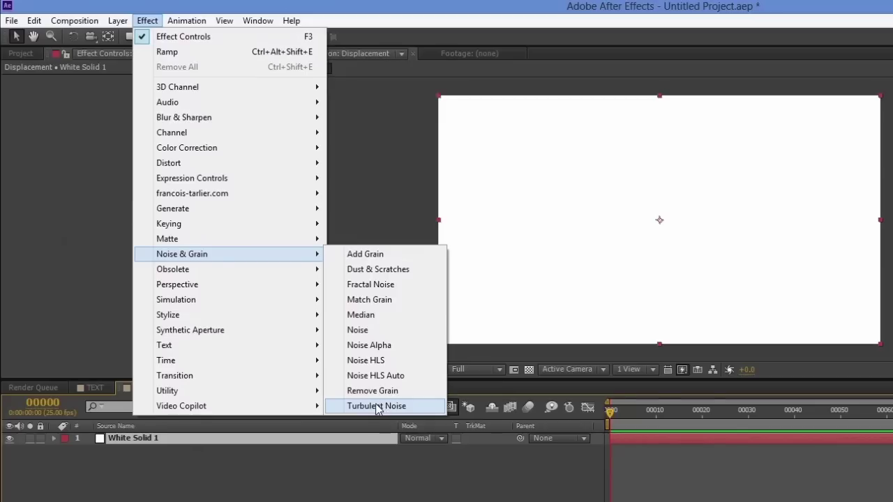
{"action": "left_click", "coordinate": [374, 407]}
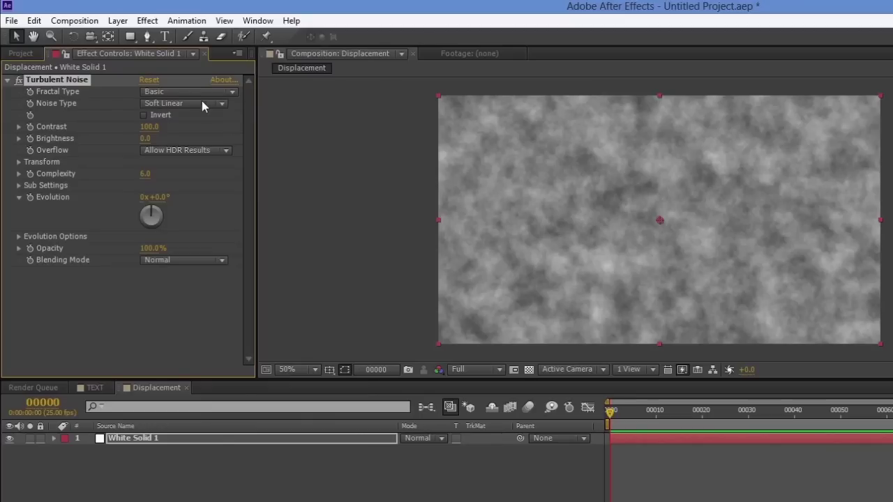
- Set the noise's fractal type to Dynamic Twist and turn its evolution to about 348°
{"action": "left_click", "coordinate": [232, 93]}
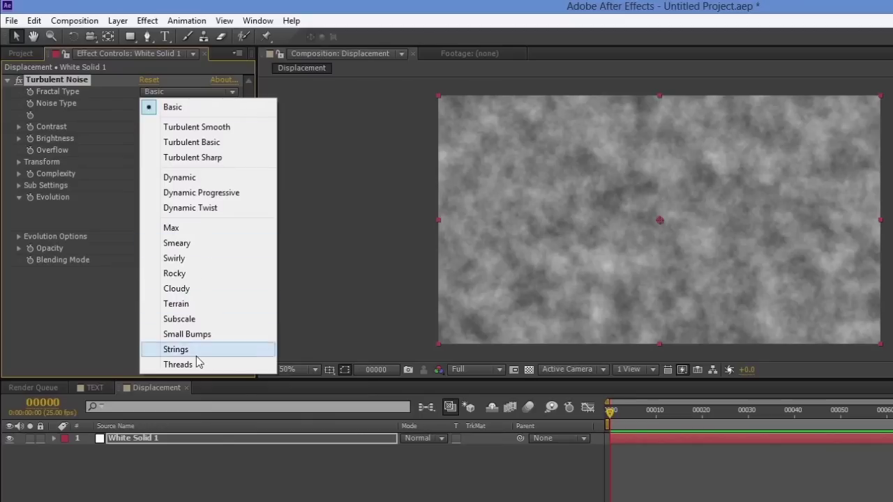
{"action": "left_click", "coordinate": [186, 209]}
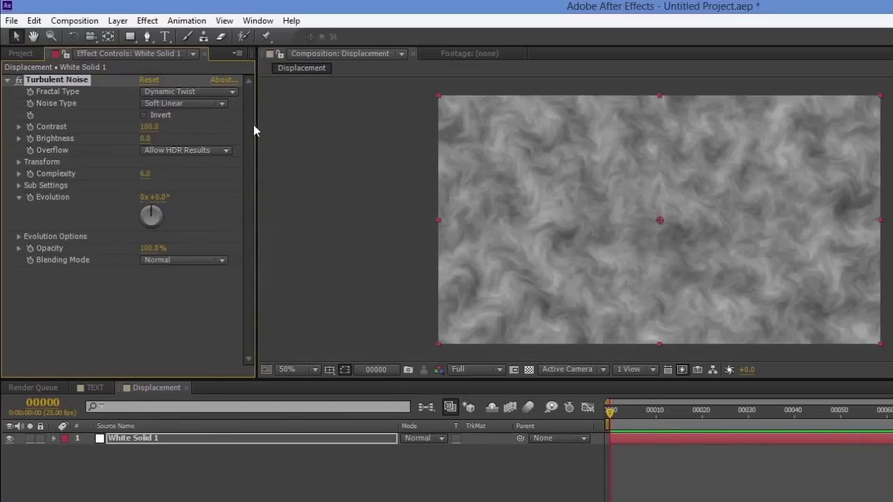
{"action": "mouse_move", "coordinate": [150, 210]}
{"action": "left_mouse_down"}
{"action": "mouse_move", "coordinate": [156, 225]}
{"action": "mouse_move", "coordinate": [143, 227]}
{"action": "mouse_move", "coordinate": [140, 215]}
{"action": "mouse_move", "coordinate": [151, 211]}
{"action": "mouse_move", "coordinate": [156, 224]}
{"action": "mouse_move", "coordinate": [151, 208]}
{"action": "mouse_move", "coordinate": [172, 219]}
{"action": "mouse_move", "coordinate": [147, 212]}
{"action": "left_mouse_up"}
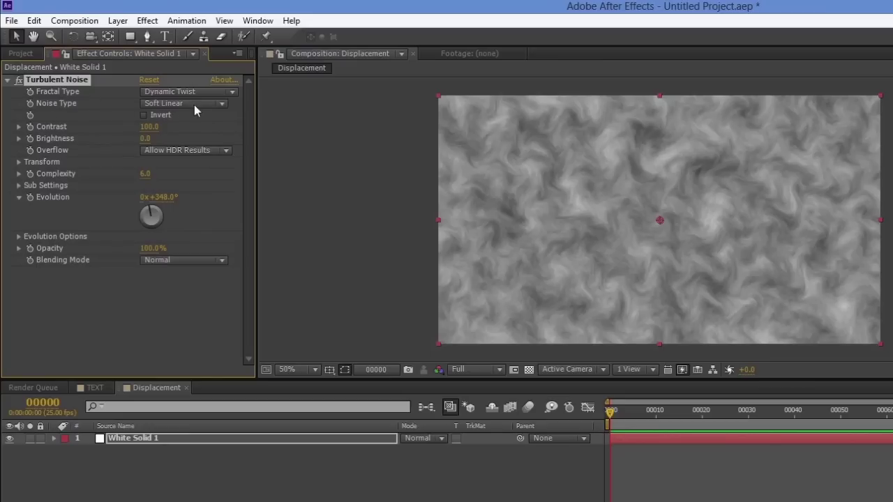
- Compare the Block, Linear, Soft Linear and Spline noise types and set the noise type to Spline
{"action": "left_click", "coordinate": [219, 106]}
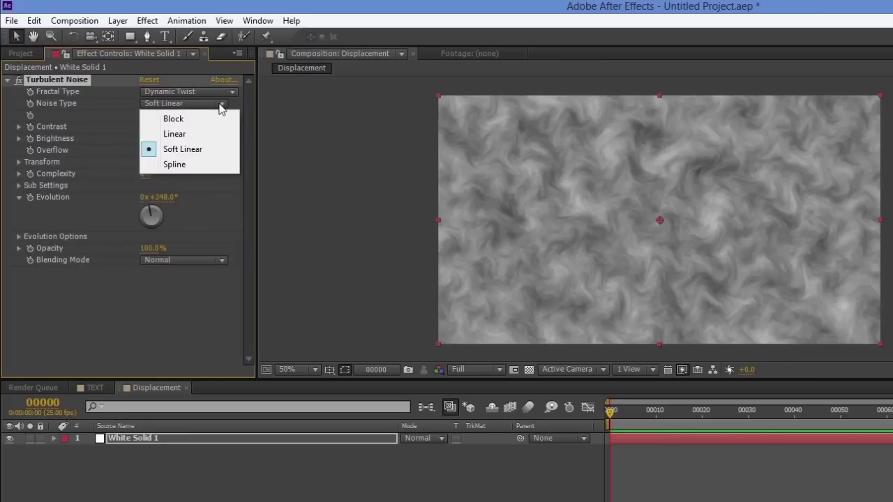
{"action": "left_click", "coordinate": [185, 165]}
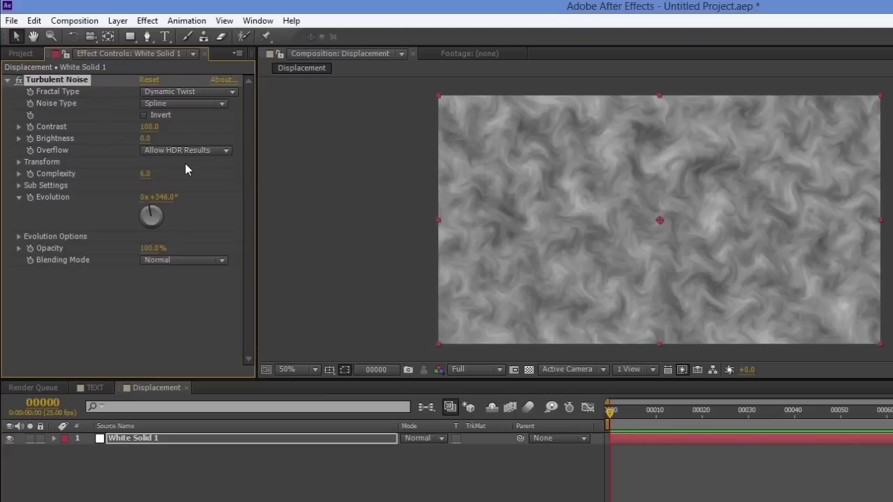
{"action": "left_click", "coordinate": [221, 105]}
{"action": "left_click", "coordinate": [205, 120]}
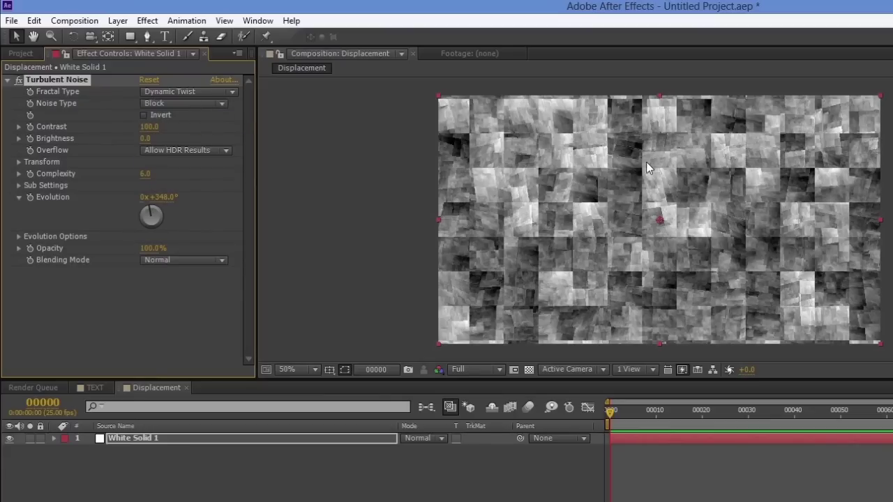
{"action": "left_click", "coordinate": [219, 105]}
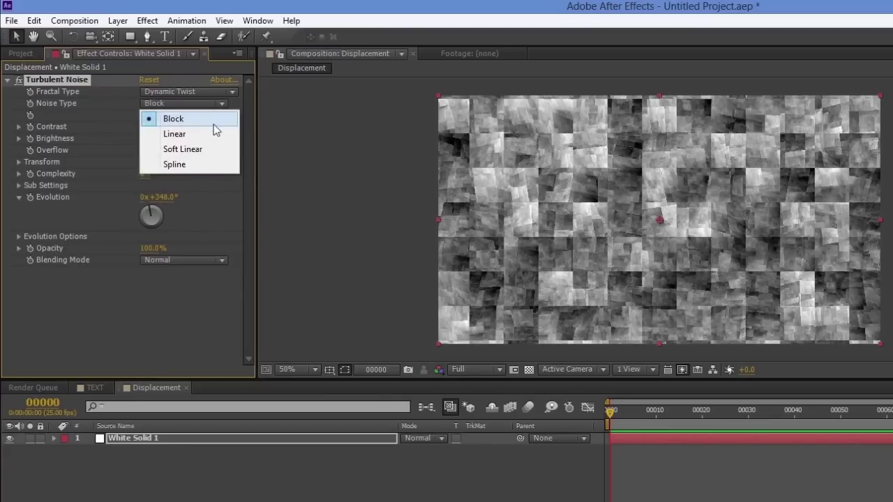
{"action": "left_click", "coordinate": [214, 133]}
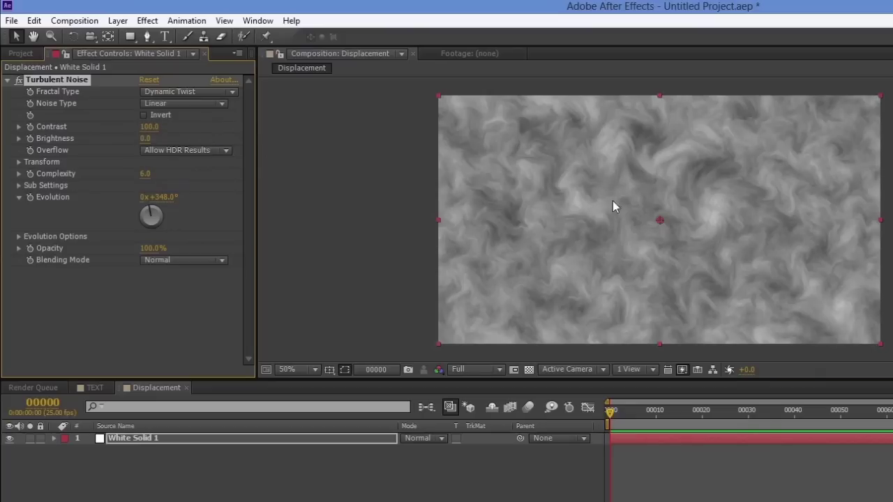
{"action": "left_click", "coordinate": [220, 104]}
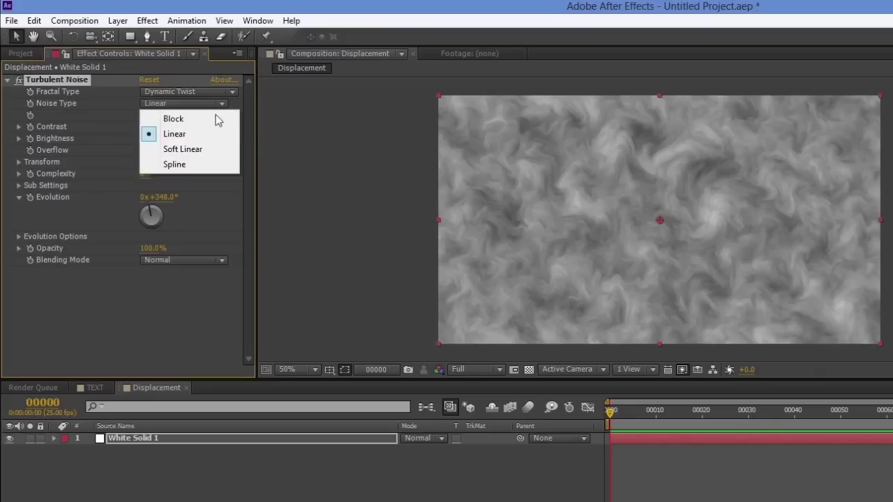
{"action": "left_click", "coordinate": [207, 148]}
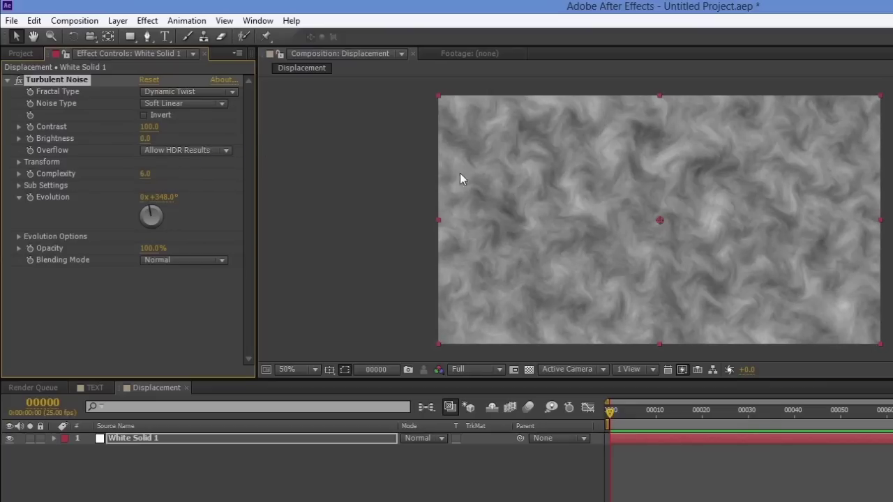
{"action": "left_click", "coordinate": [219, 104]}
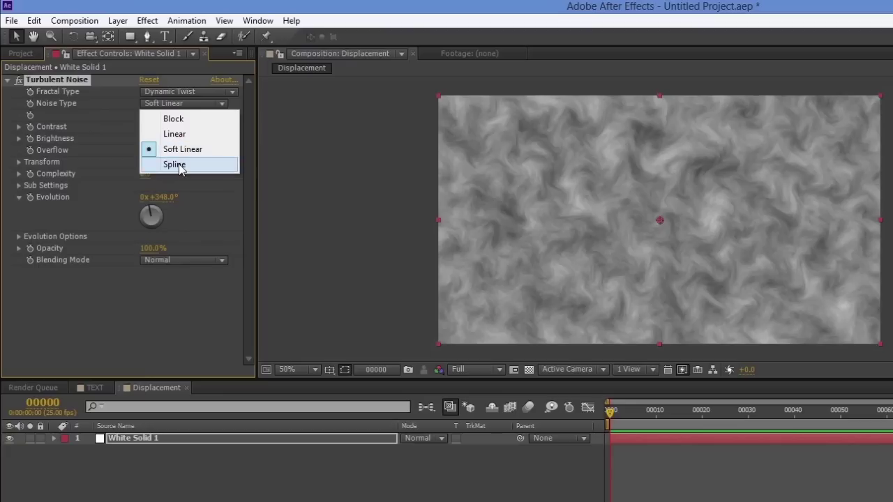
{"action": "left_click", "coordinate": [178, 166]}
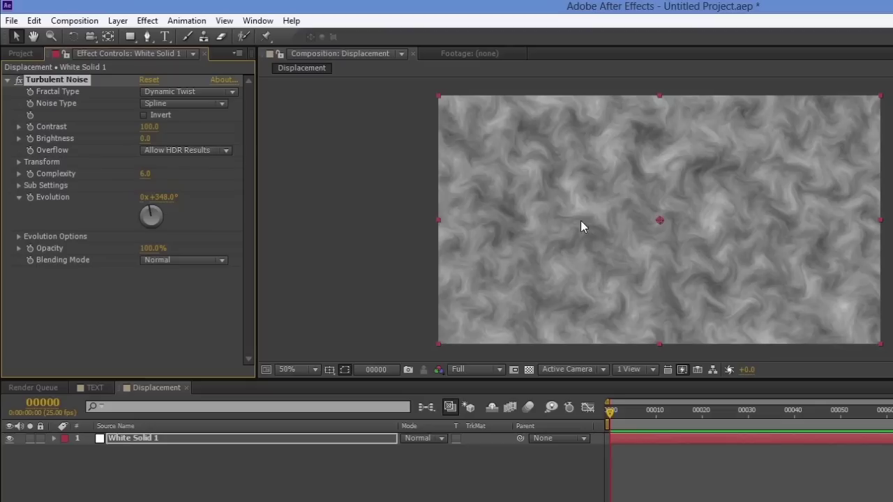
- Turn off the noise's uniform scaling and stretch it vertically with a scale width of about 87.4 and scale height of about 375.2
{"action": "left_click", "coordinate": [19, 163]}
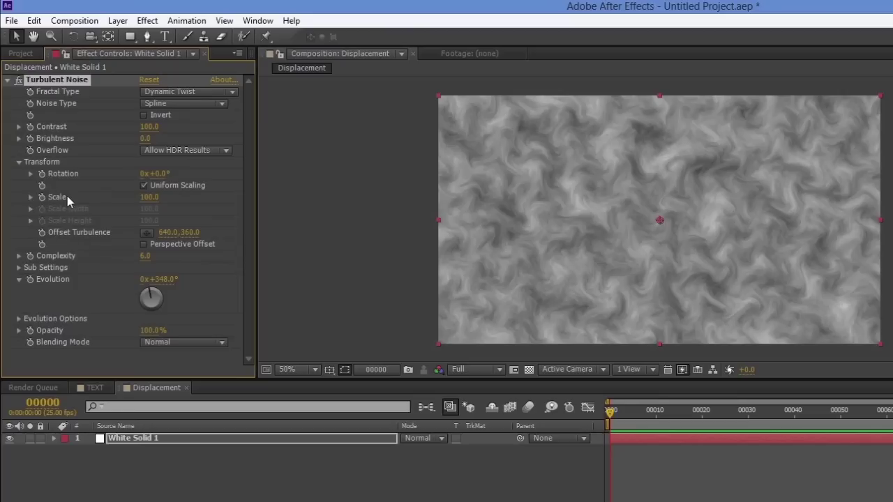
{"action": "mouse_move", "coordinate": [144, 201]}
{"action": "left_mouse_down"}
{"action": "mouse_move", "coordinate": [256, 199]}
{"action": "mouse_move", "coordinate": [154, 202]}
{"action": "left_mouse_up"}
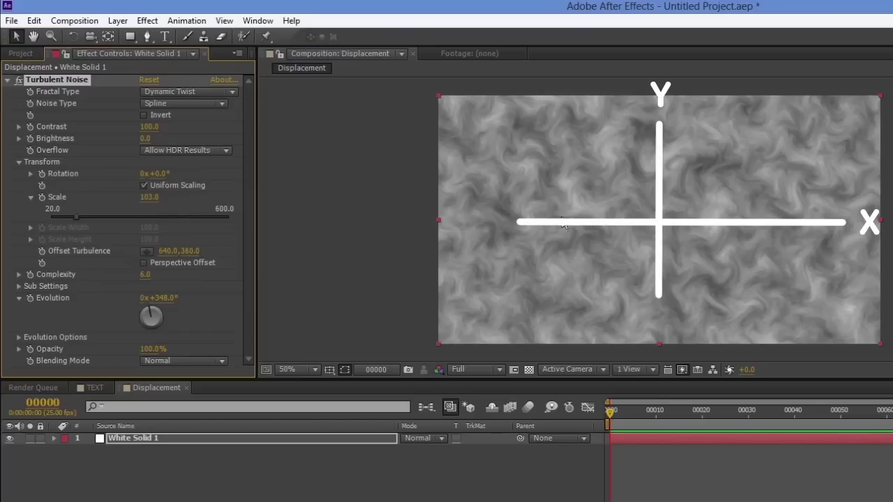
{"action": "left_click", "coordinate": [144, 186]}
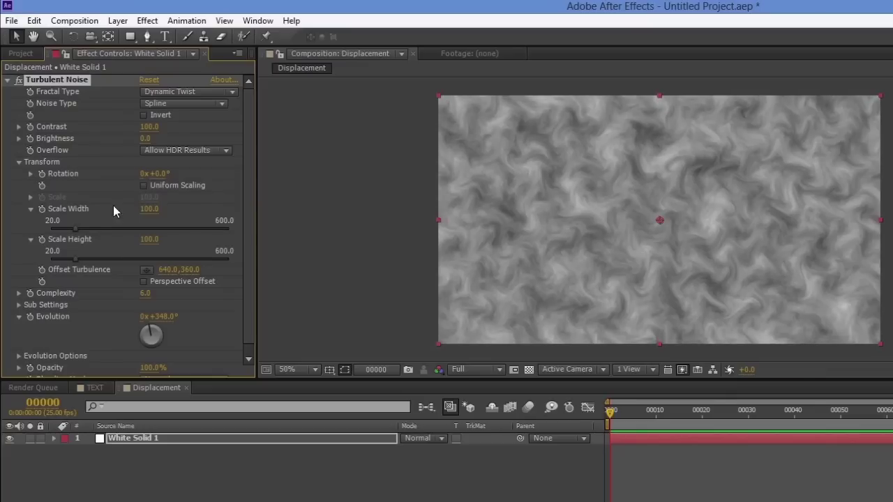
{"action": "left_click_drag", "start_coordinate": [75, 231], "coordinate": [99, 230]}
{"action": "left_click_drag", "start_coordinate": [73, 262], "coordinate": [160, 261]}
{"action": "left_click_drag", "start_coordinate": [101, 231], "coordinate": [78, 238]}
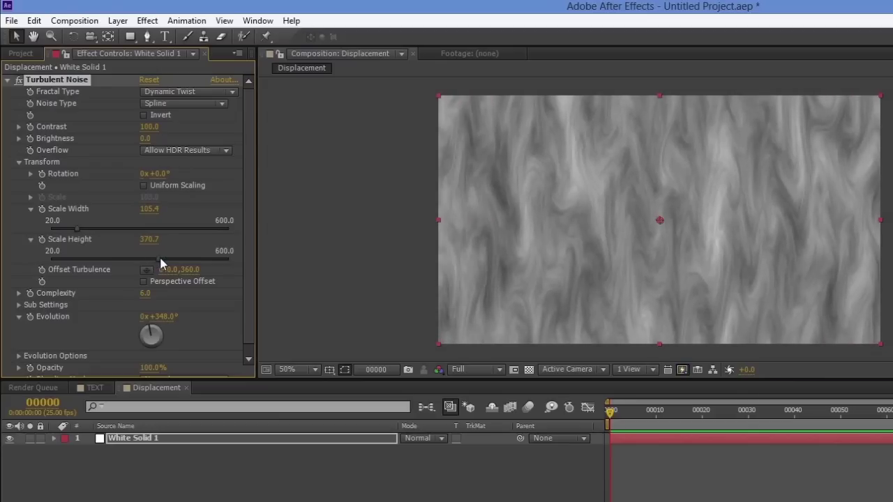
{"action": "left_click_drag", "start_coordinate": [155, 264], "coordinate": [160, 264]}
{"action": "left_click_drag", "start_coordinate": [78, 235], "coordinate": [72, 234]}
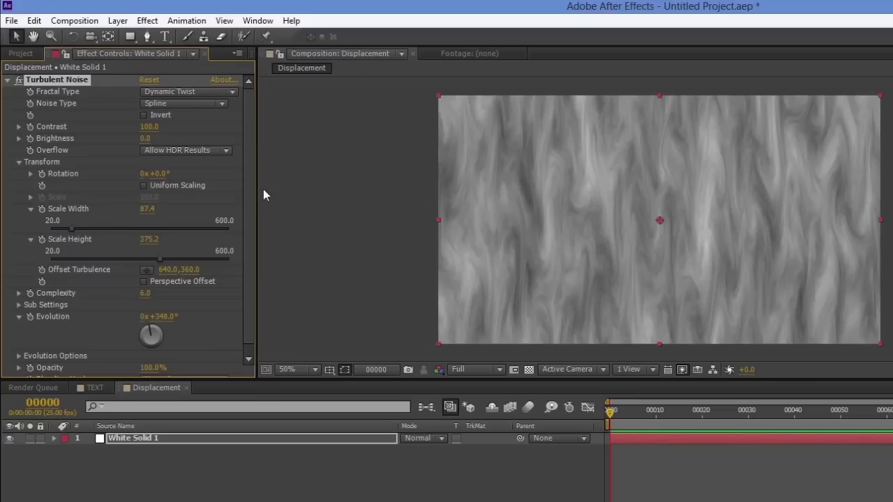
- Raise the Turbulent Noise contrast to about 149.8
{"action": "left_click", "coordinate": [18, 126]}
{"action": "left_click", "coordinate": [87, 147]}
{"action": "left_click_drag", "start_coordinate": [88, 148], "coordinate": [111, 146]}
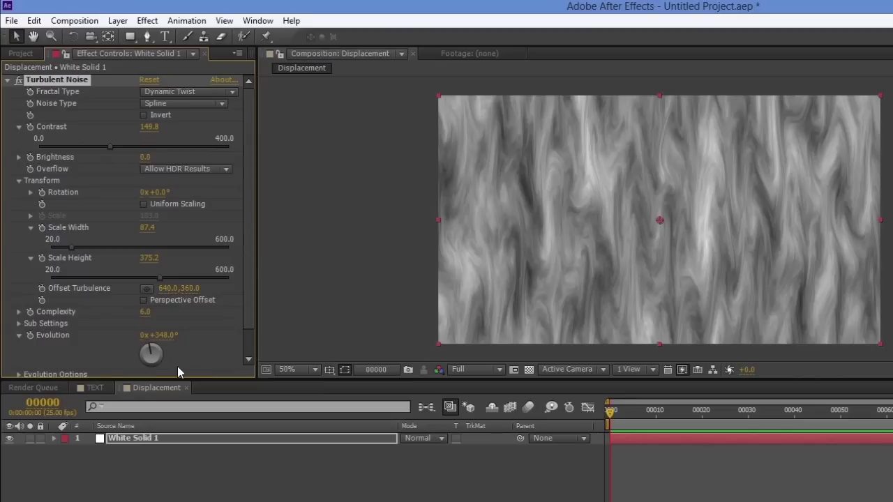
- Create a project folder named COMPS and move the Displacement and TEXT compositions into it
{"action": "left_click", "coordinate": [96, 391]}
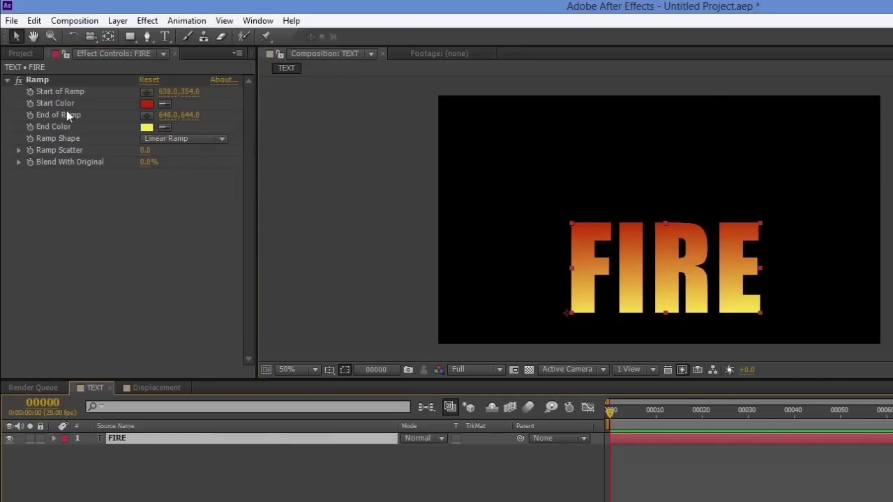
{"action": "left_click", "coordinate": [22, 56]}
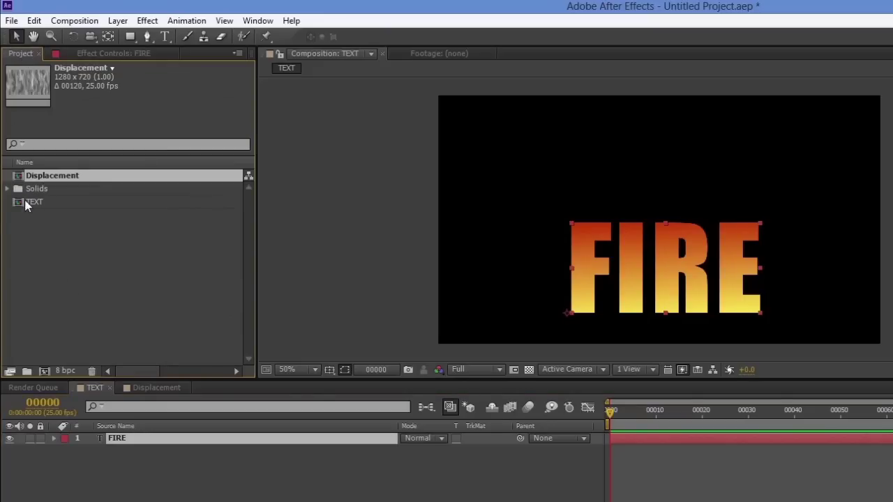
{"action": "right_click", "coordinate": [66, 251]}
{"action": "left_click", "coordinate": [101, 279]}
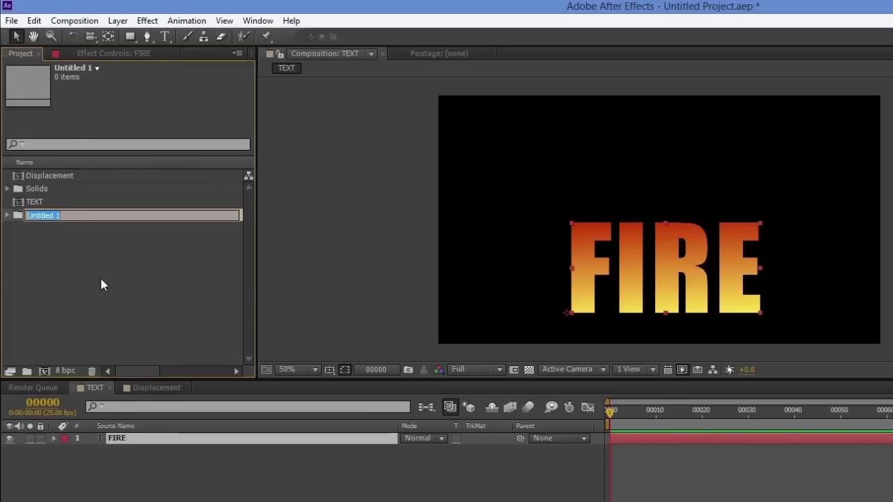
{"action": "type", "text": "COMPS"}
{"action": "key", "text": "Return"}
{"action": "mouse_move", "coordinate": [21, 191]}
{"action": "left_mouse_down"}
{"action": "mouse_move", "coordinate": [27, 179]}
{"action": "mouse_move", "coordinate": [20, 204]}
{"action": "mouse_move", "coordinate": [28, 178]}
{"action": "left_mouse_up"}
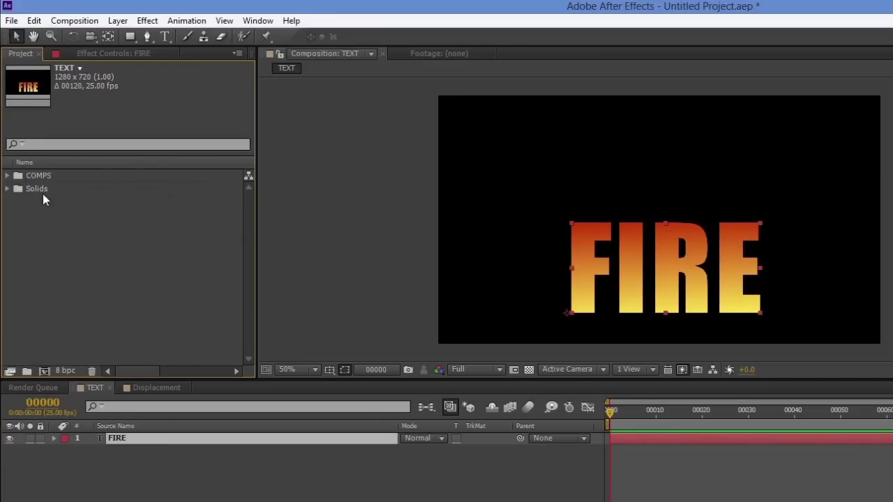
{"action": "left_click", "coordinate": [7, 175]}
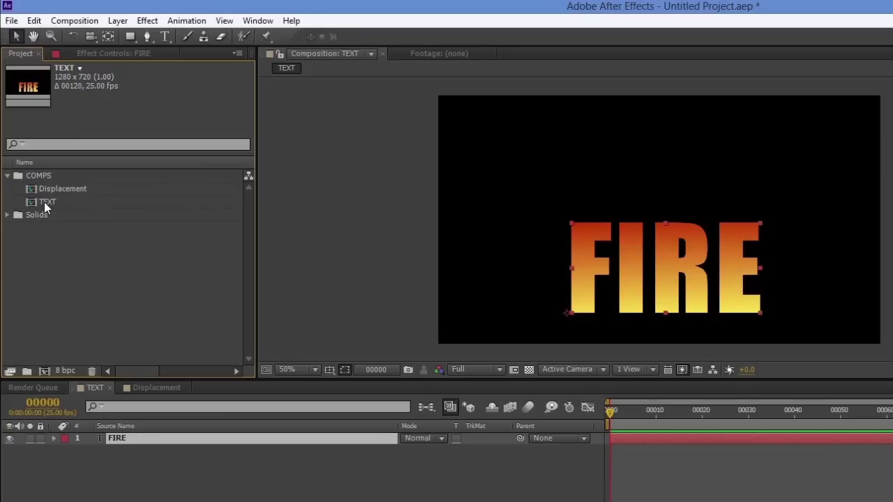
- Add the Displacement composition as a layer above FIRE in the TEXT composition and hide it
{"action": "key", "text": "Return"}
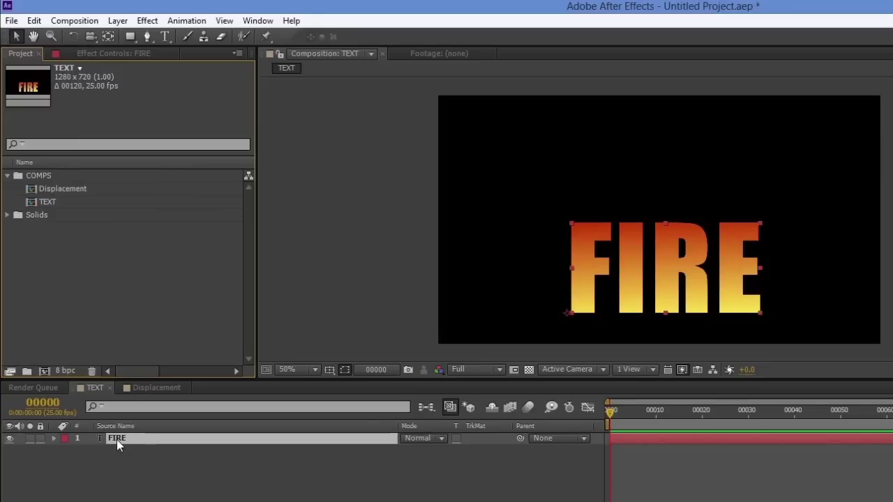
{"action": "key", "text": "Return"}
{"action": "left_click", "coordinate": [30, 188]}
{"action": "left_click", "coordinate": [40, 224]}
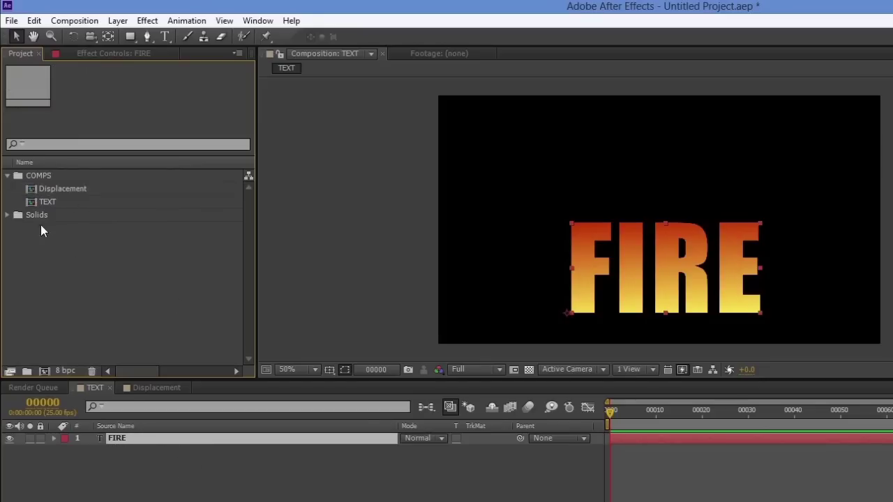
{"action": "left_click_drag", "start_coordinate": [32, 189], "coordinate": [108, 435]}
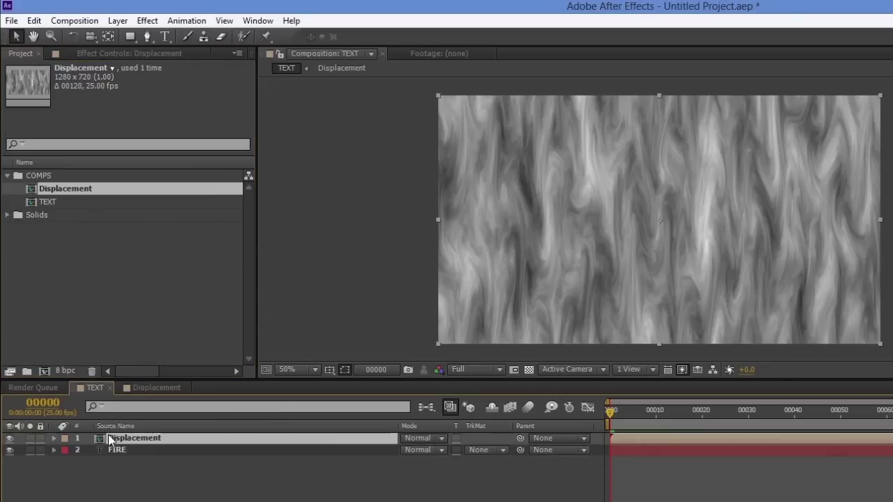
{"action": "left_click", "coordinate": [10, 438]}
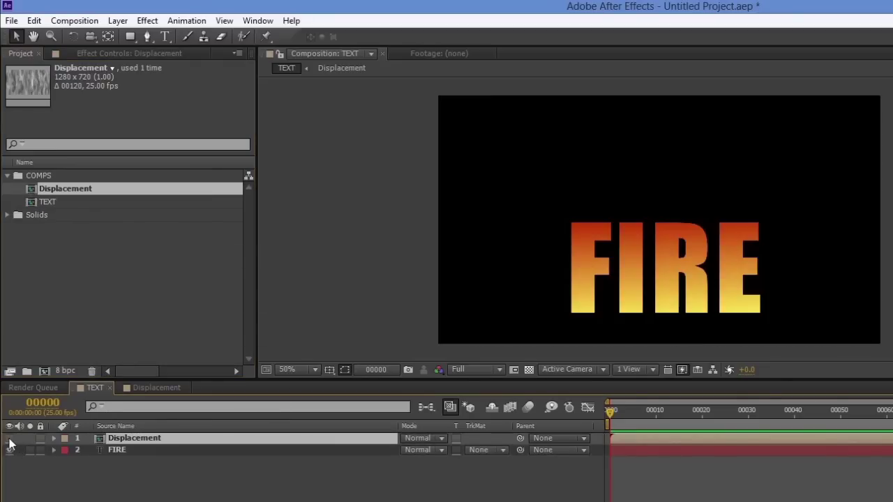
- Apply the Displacement Map effect to the FIRE layer with the Displacement layer as its map
{"action": "left_click", "coordinate": [120, 452]}
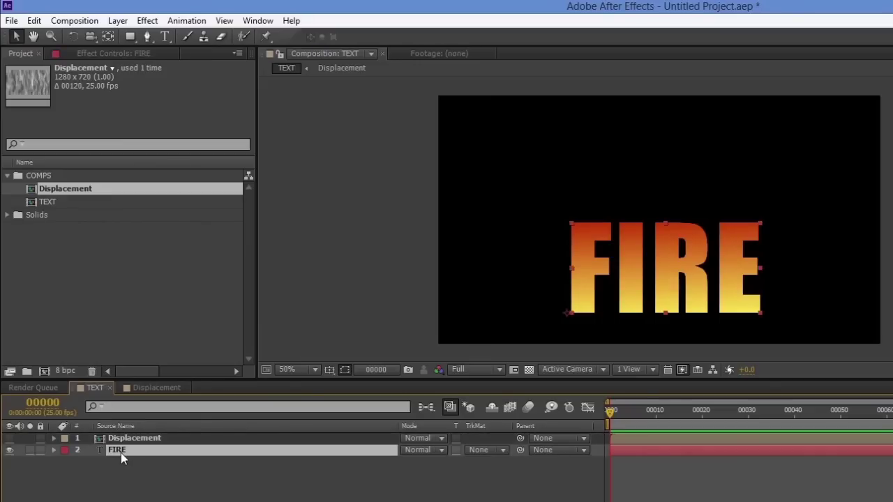
{"action": "left_click", "coordinate": [149, 23]}
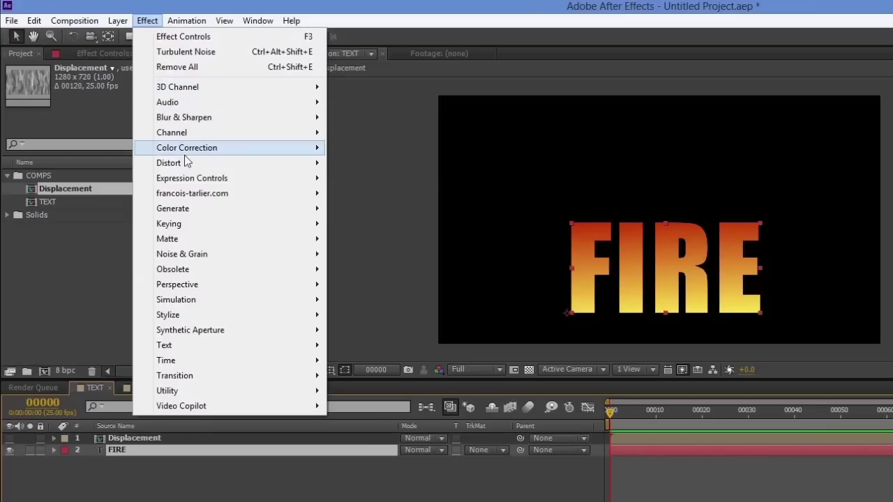
{"action": "mouse_move", "coordinate": [189, 166]}
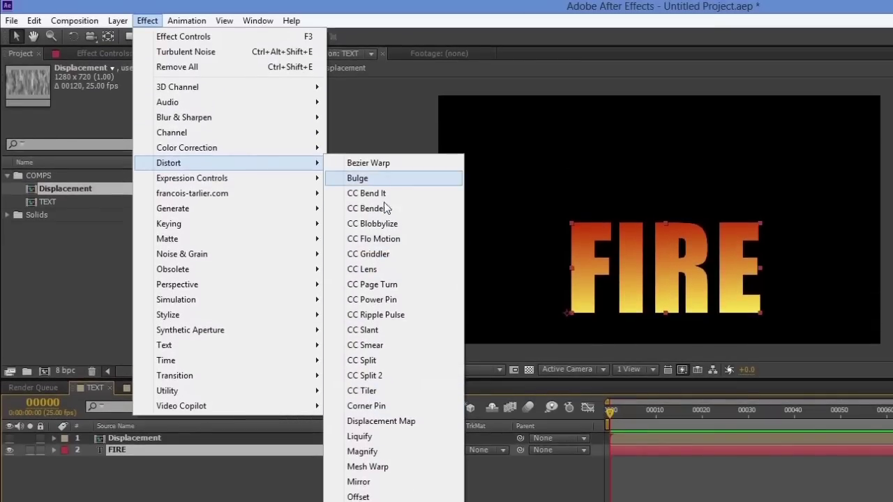
{"action": "left_click", "coordinate": [381, 423]}
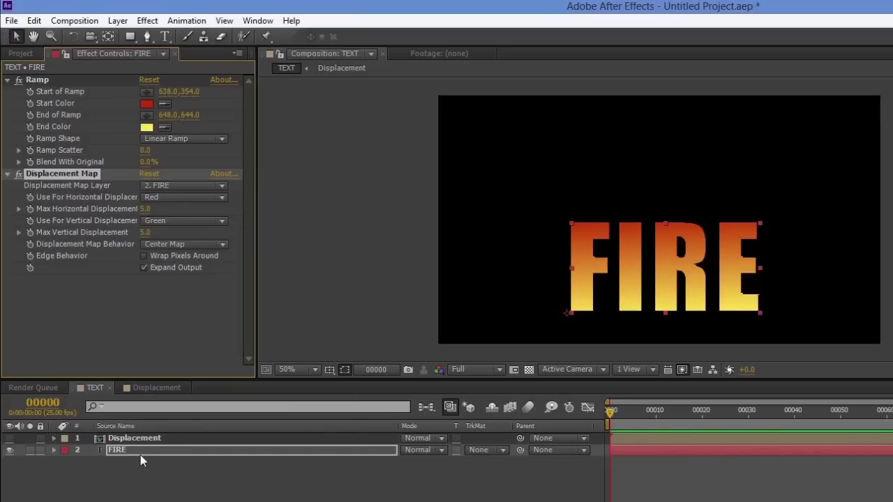
{"action": "left_click", "coordinate": [222, 186]}
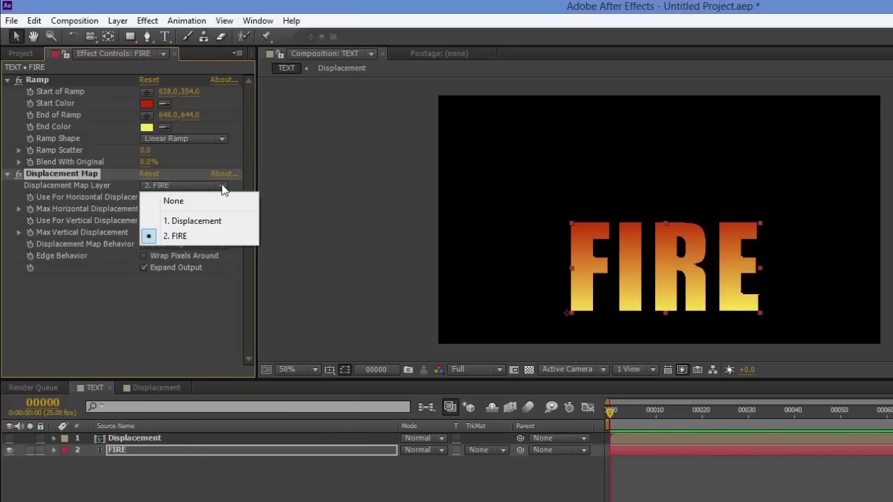
{"action": "left_click", "coordinate": [202, 221]}
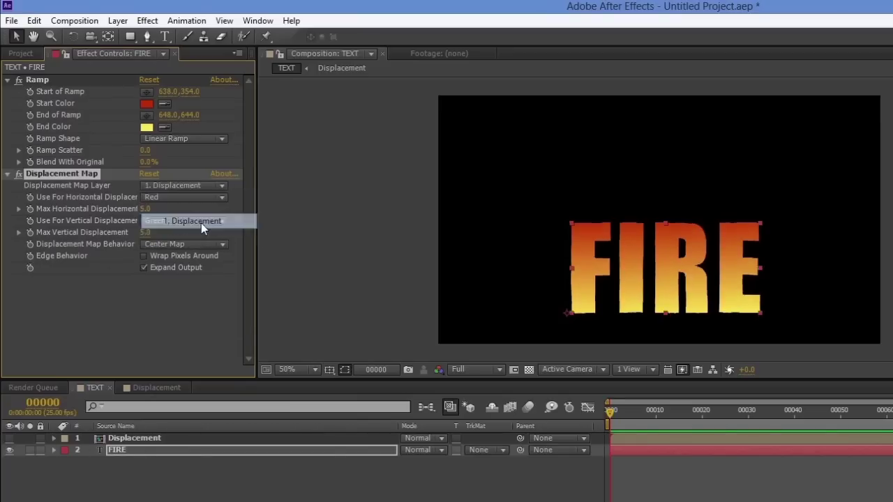
{"action": "left_click", "coordinate": [133, 437]}
{"action": "left_click", "coordinate": [134, 450]}
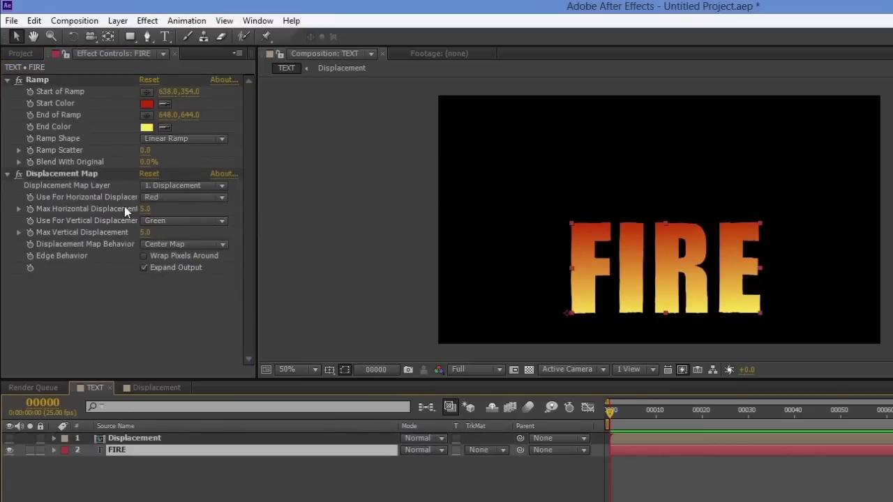
- Try a max horizontal displacement of about 77.5 and a max vertical displacement of about 44 on the FIRE text
{"action": "left_click", "coordinate": [20, 209]}
{"action": "left_click_drag", "start_coordinate": [133, 232], "coordinate": [208, 231]}
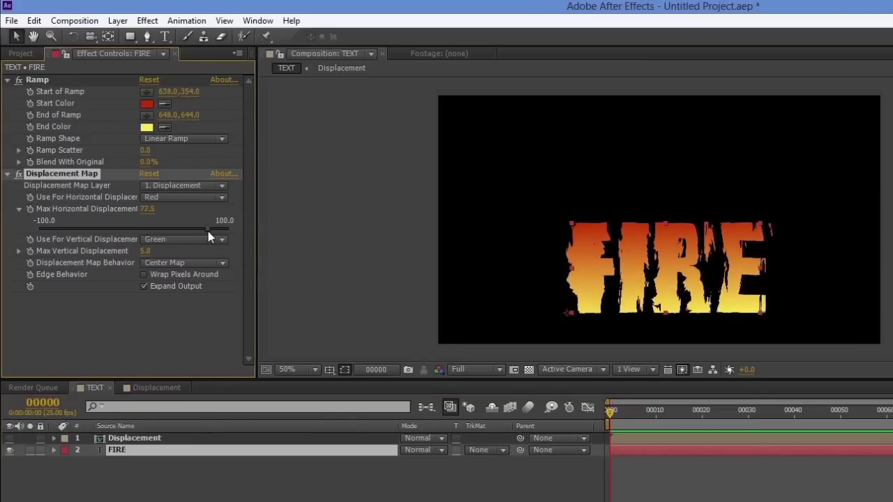
{"action": "left_click", "coordinate": [19, 251]}
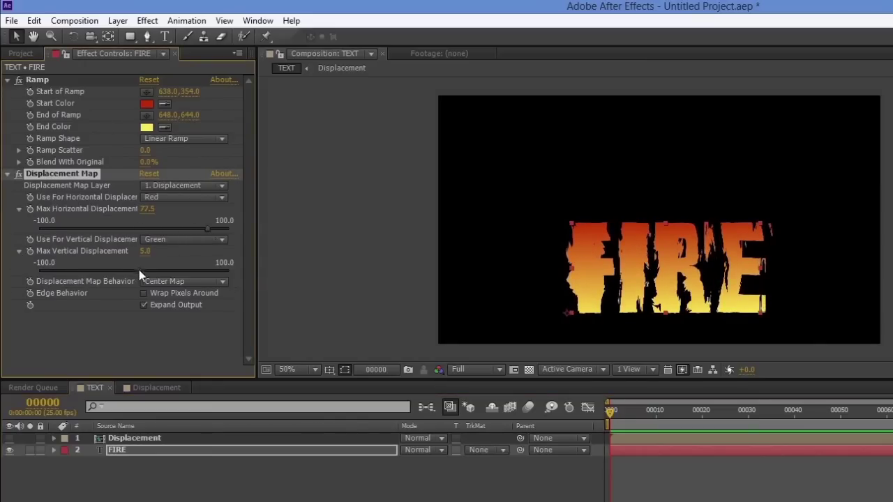
{"action": "left_click_drag", "start_coordinate": [139, 270], "coordinate": [176, 272]}
- Show and hide the Displacement layer to compare the noise pattern with the displaced FIRE text
{"action": "left_click", "coordinate": [9, 438]}
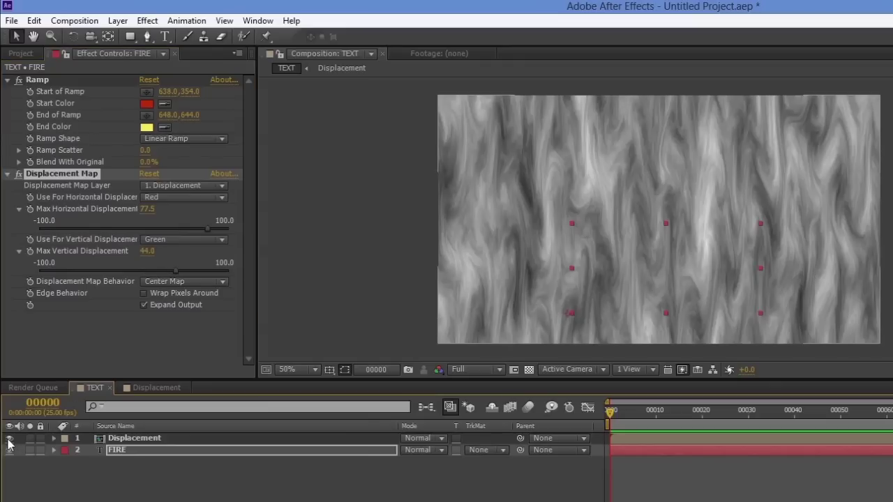
{"action": "left_click", "coordinate": [9, 440]}
{"action": "left_click", "coordinate": [9, 440]}
{"action": "left_click", "coordinate": [9, 439]}
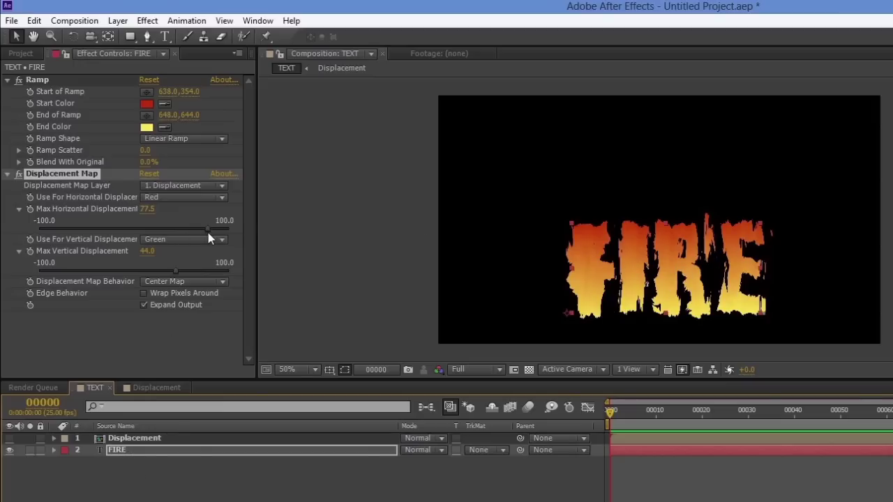
- Set the FIRE text's max horizontal displacement to about 13.5 and try max vertical displacements of about -82.5 and 87.6
{"action": "left_click_drag", "start_coordinate": [208, 229], "coordinate": [146, 229]}
{"action": "left_click_drag", "start_coordinate": [177, 270], "coordinate": [56, 272]}
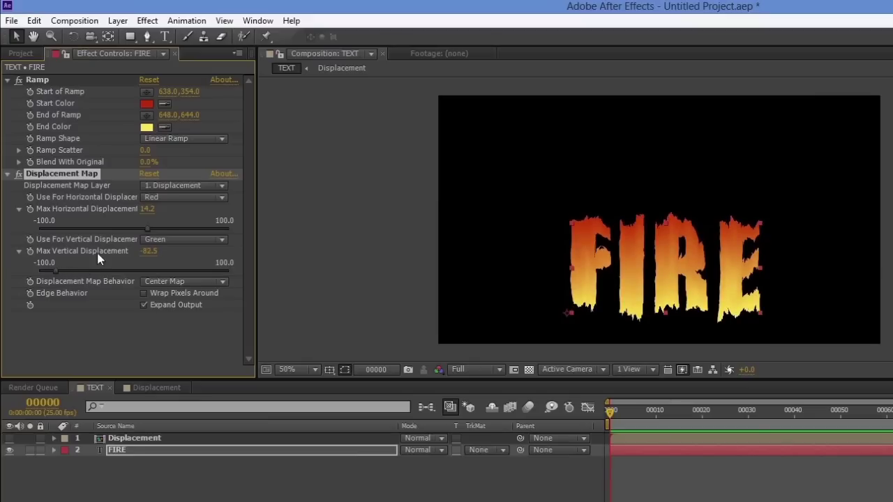
{"action": "mouse_move", "coordinate": [146, 230]}
{"action": "left_mouse_down"}
{"action": "mouse_move", "coordinate": [195, 231]}
{"action": "mouse_move", "coordinate": [79, 240]}
{"action": "mouse_move", "coordinate": [155, 232]}
{"action": "mouse_move", "coordinate": [147, 231]}
{"action": "left_mouse_up"}
{"action": "left_click_drag", "start_coordinate": [57, 272], "coordinate": [218, 275]}
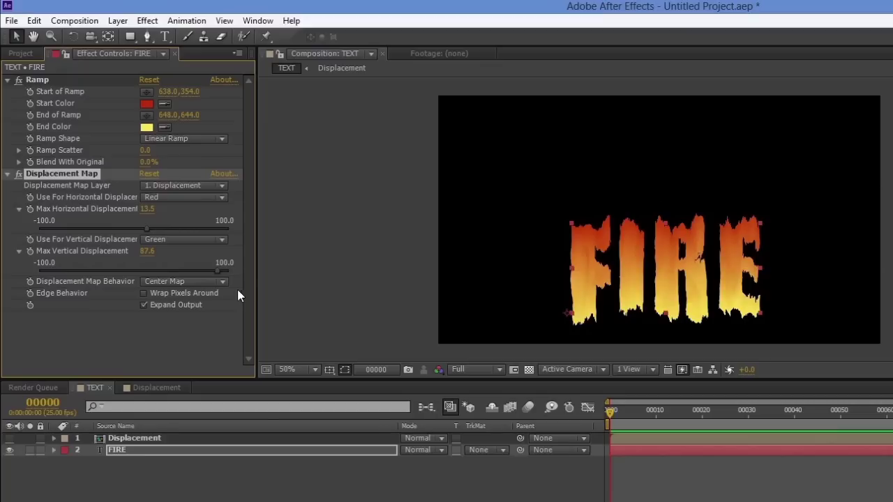
- Try a max vertical displacement of about 824.6 on the FIRE text, and settle on about 203
{"action": "left_click_drag", "start_coordinate": [145, 258], "coordinate": [642, 240]}
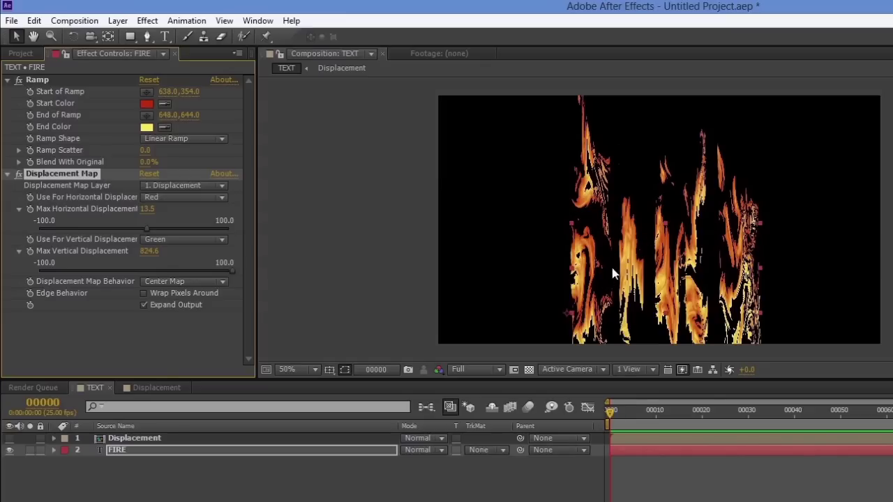
{"action": "left_click_drag", "start_coordinate": [148, 251], "coordinate": [16, 263]}
{"action": "left_click_drag", "start_coordinate": [216, 267], "coordinate": [256, 274]}
{"action": "left_click_drag", "start_coordinate": [148, 252], "coordinate": [215, 250]}
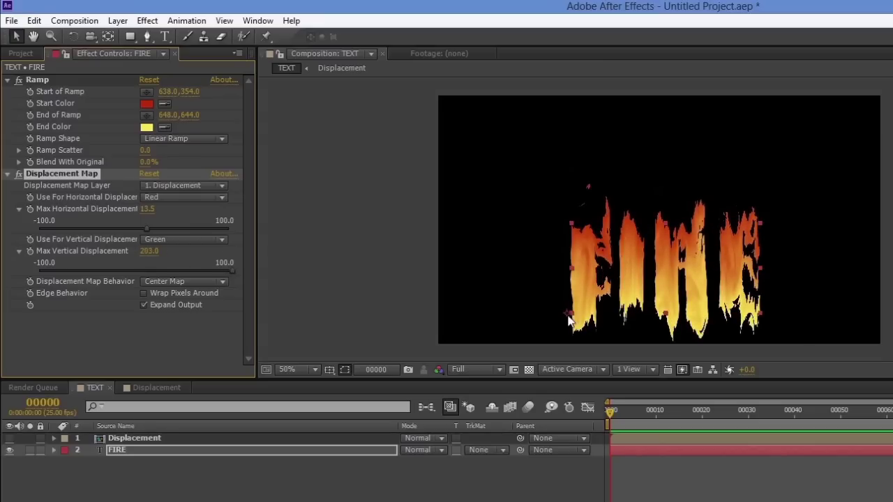
- Return to the Displacement composition and turn the Turbulent Noise evolution to 1x+2°
{"action": "left_click", "coordinate": [154, 388]}
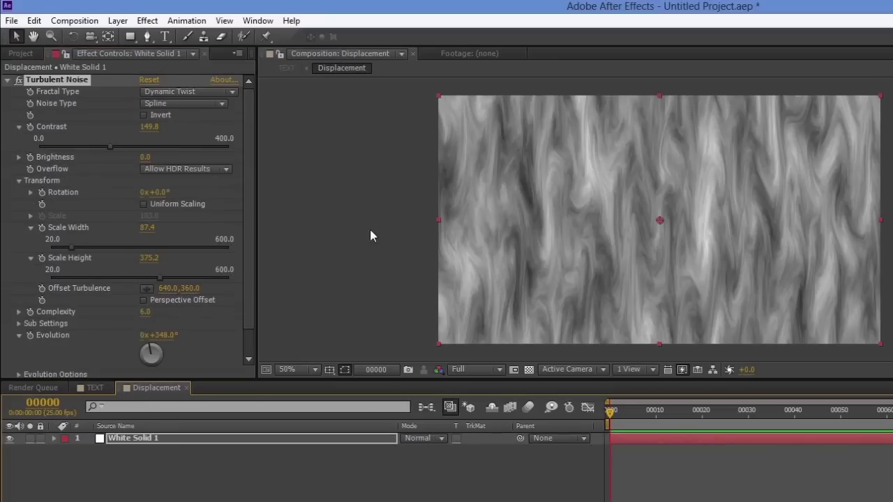
{"action": "key", "text": "space"}
{"action": "mouse_move", "coordinate": [151, 352]}
{"action": "left_mouse_down"}
{"action": "mouse_move", "coordinate": [143, 353]}
{"action": "mouse_move", "coordinate": [156, 359]}
{"action": "mouse_move", "coordinate": [150, 353]}
{"action": "left_mouse_up"}
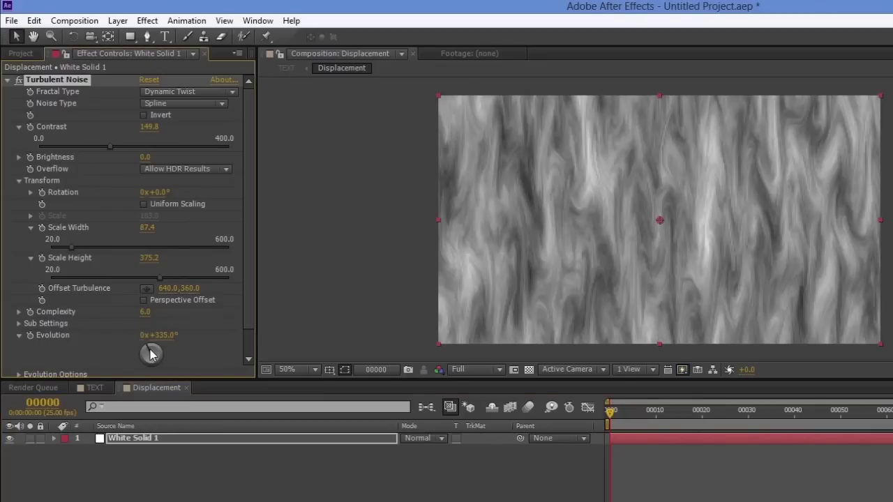
{"action": "left_click_drag", "start_coordinate": [149, 353], "coordinate": [150, 351]}
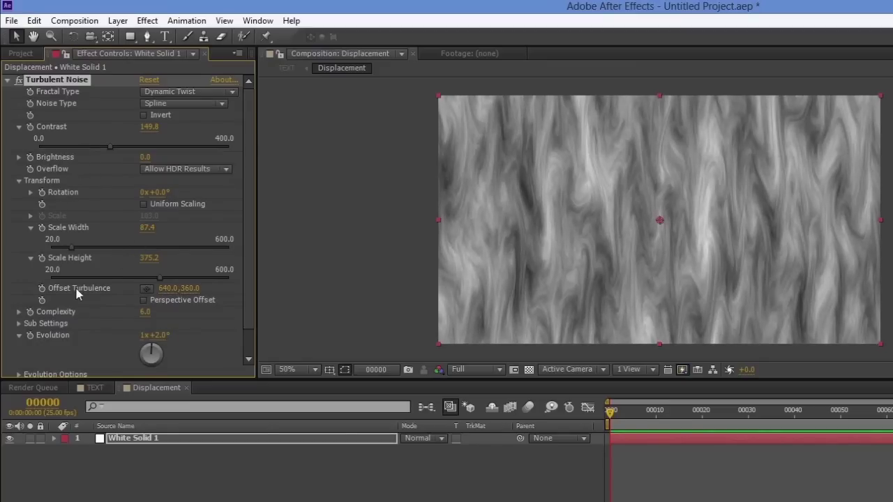
- Try shifting the noise's offset turbulence point around the composition and return it to 640, 360
{"action": "left_click", "coordinate": [145, 290]}
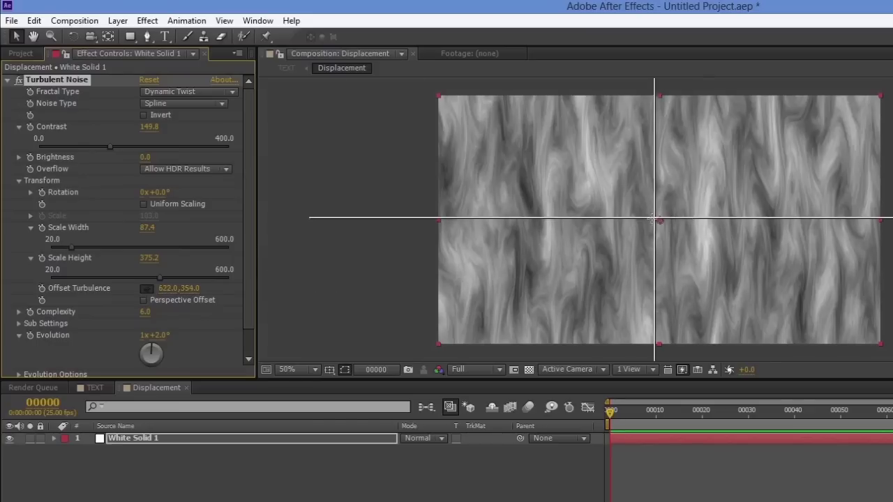
{"action": "left_click", "coordinate": [600, 203]}
{"action": "left_click_drag", "start_coordinate": [600, 202], "coordinate": [658, 219]}
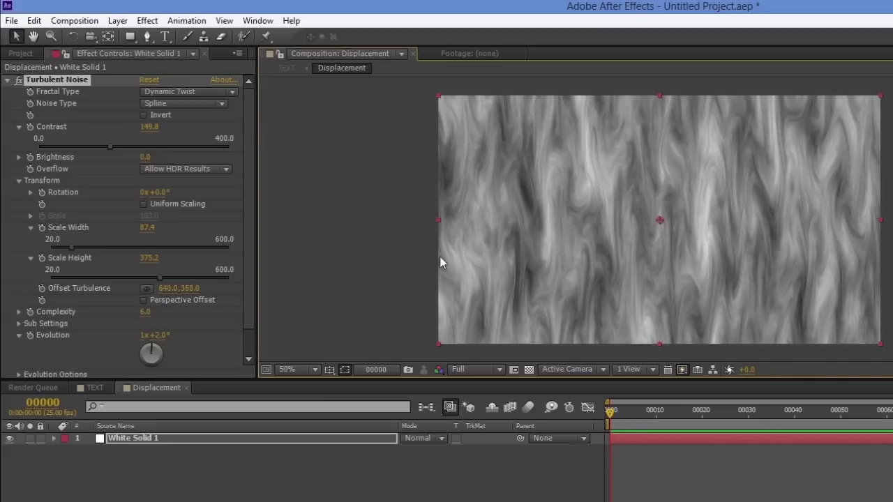
- Set keyframes for the noise's offset turbulence and evolution at frame 0 and reveal them on White Solid 1
{"action": "left_click", "coordinate": [40, 291]}
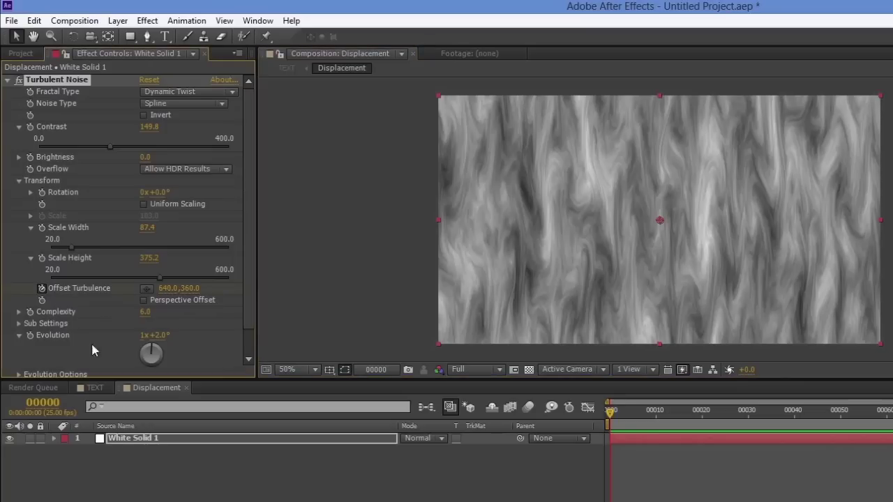
{"action": "left_click", "coordinate": [136, 439]}
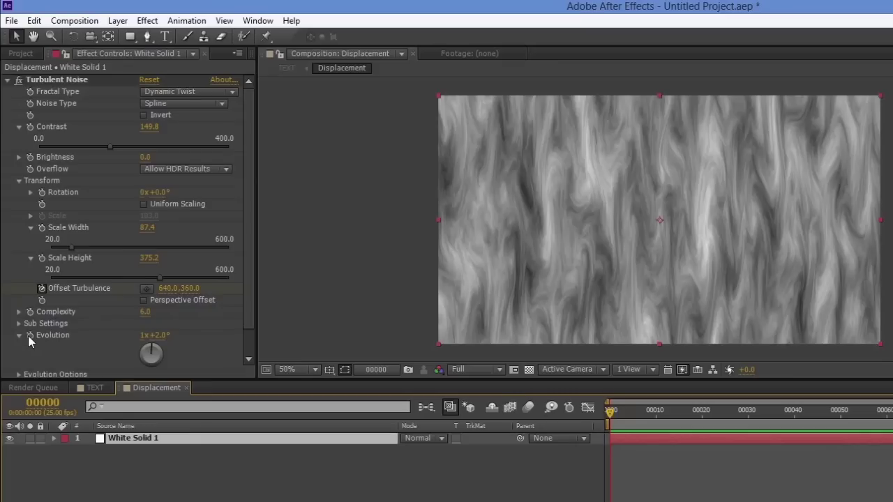
{"action": "left_click", "coordinate": [30, 336]}
{"action": "left_click", "coordinate": [129, 439]}
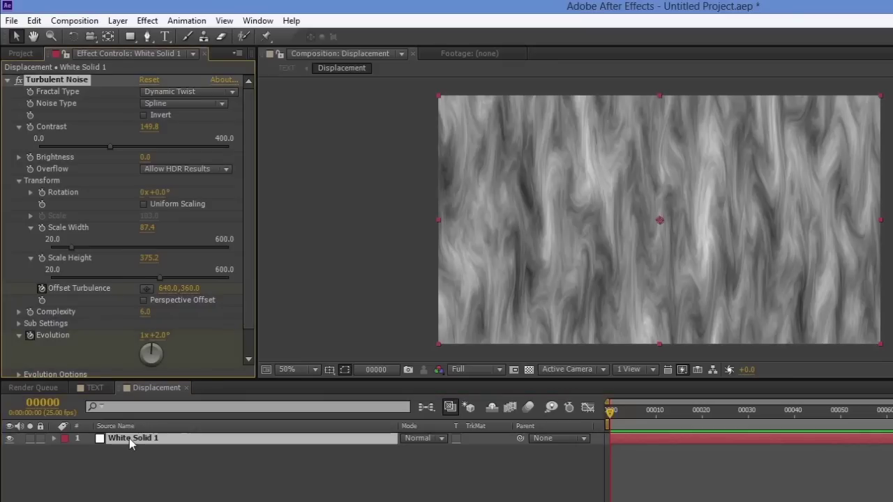
{"action": "left_click", "coordinate": [129, 438]}
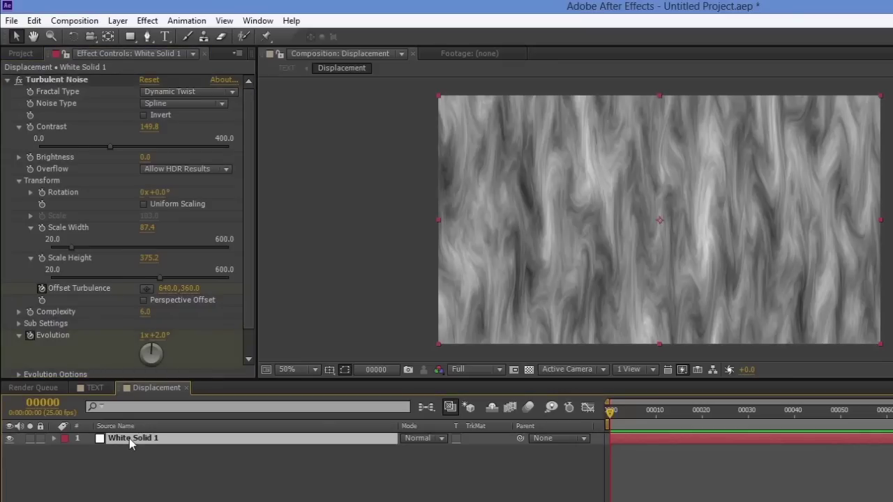
{"action": "key", "text": "u"}
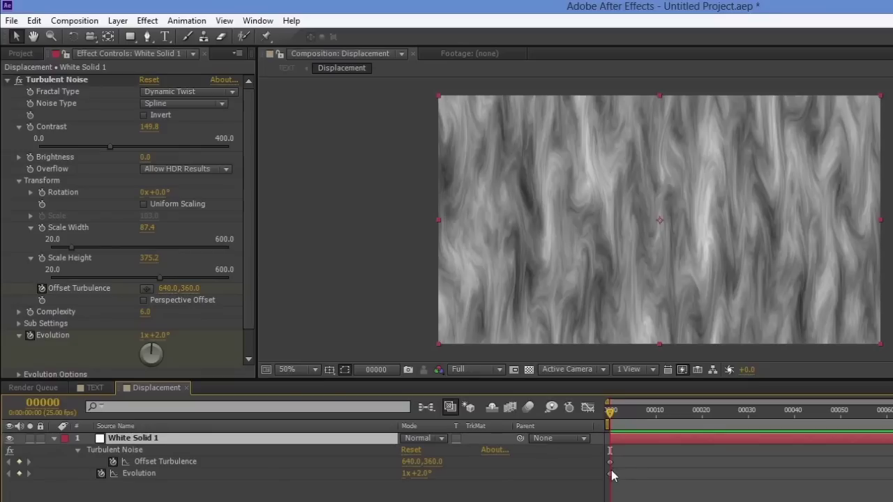
- At frame 10, set the Turbulent Noise evolution to 1x+275° and its offset turbulence to 636, 102
{"action": "left_click_drag", "start_coordinate": [609, 416], "coordinate": [655, 416]}
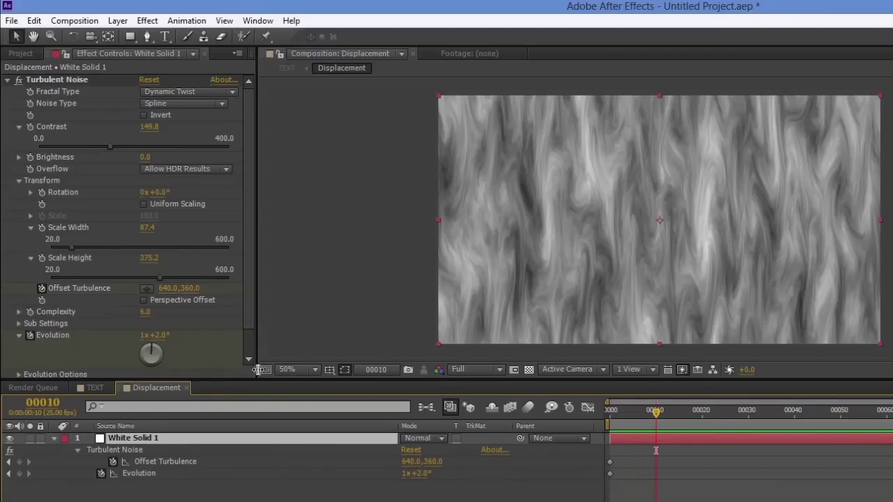
{"action": "mouse_move", "coordinate": [151, 353]}
{"action": "left_mouse_down"}
{"action": "mouse_move", "coordinate": [158, 368]}
{"action": "mouse_move", "coordinate": [141, 360]}
{"action": "left_mouse_up"}
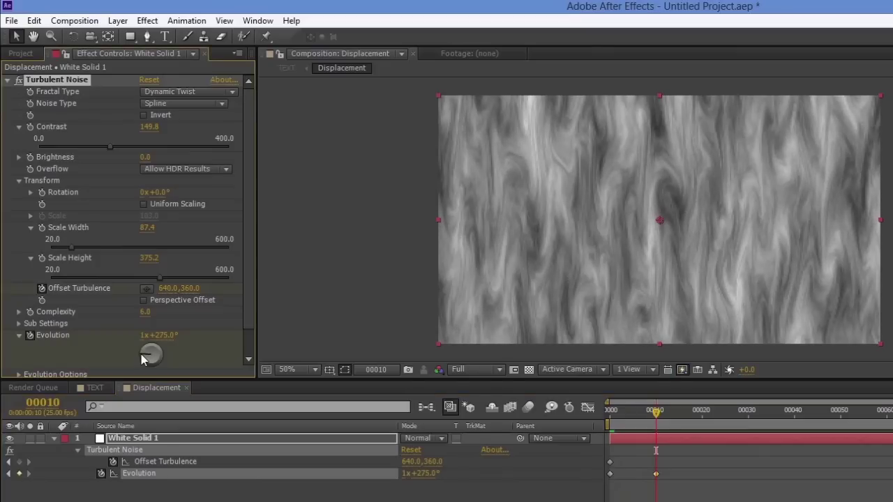
{"action": "left_click", "coordinate": [146, 289]}
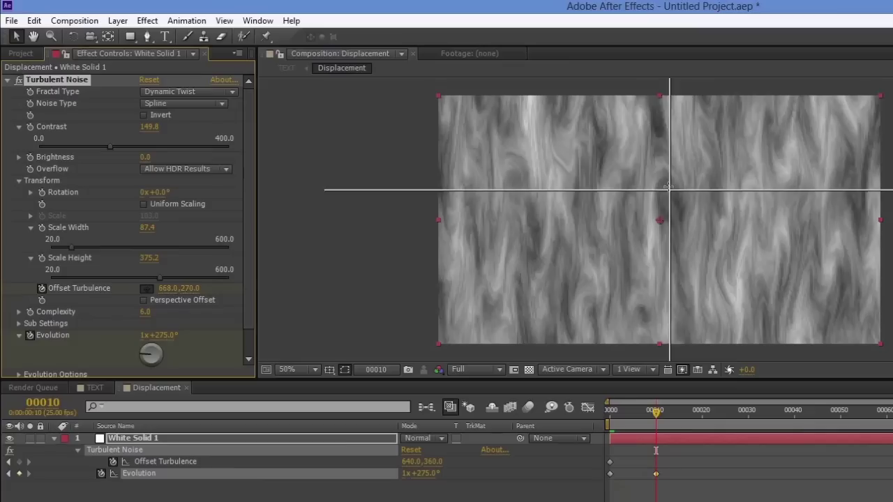
{"action": "left_click", "coordinate": [658, 130]}
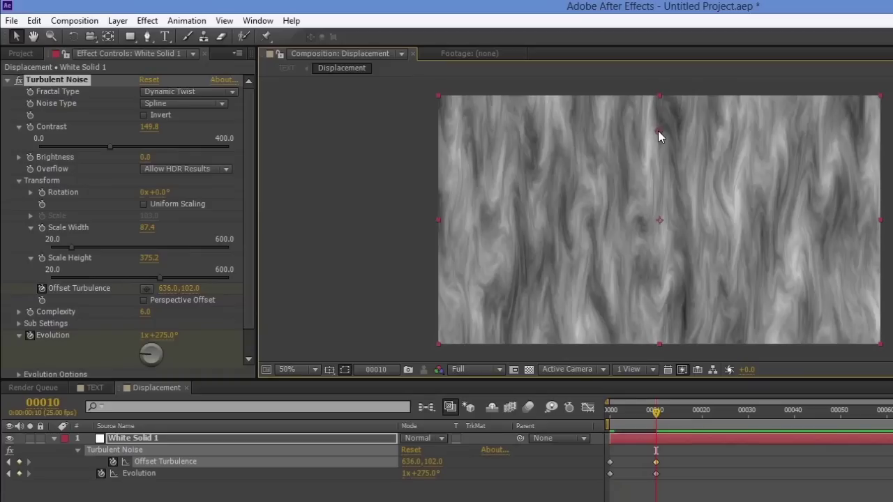
{"action": "mouse_move", "coordinate": [656, 416]}
{"action": "left_mouse_down"}
{"action": "mouse_move", "coordinate": [611, 414]}
{"action": "mouse_move", "coordinate": [657, 418]}
{"action": "left_mouse_up"}
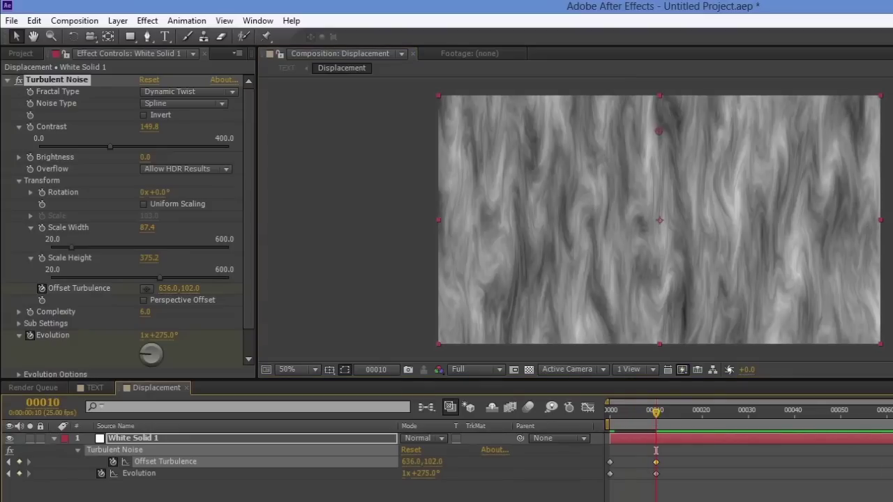
- End the work area at frame 10 and run a RAM preview of the noise animation
{"action": "key", "text": "n"}
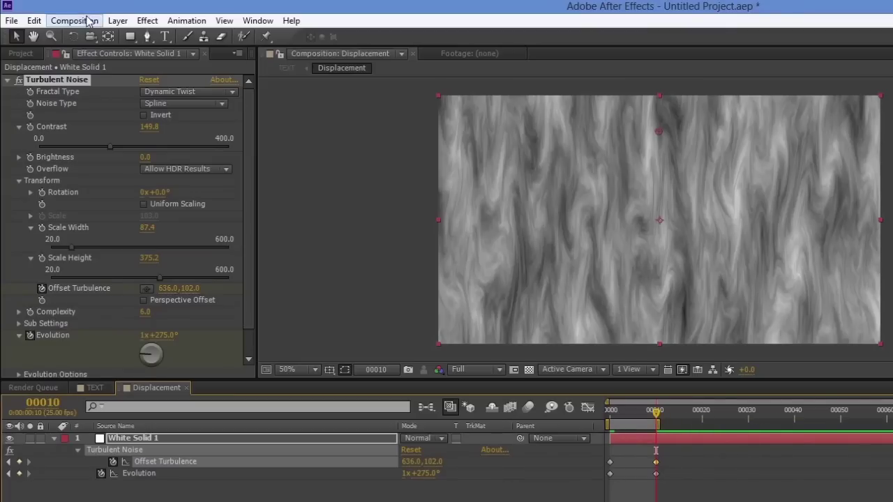
{"action": "left_click", "coordinate": [85, 19]}
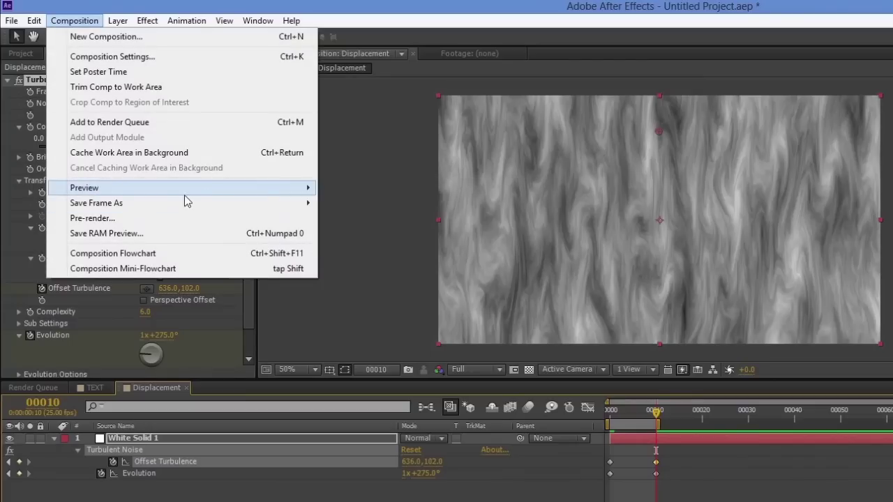
{"action": "mouse_move", "coordinate": [185, 192]}
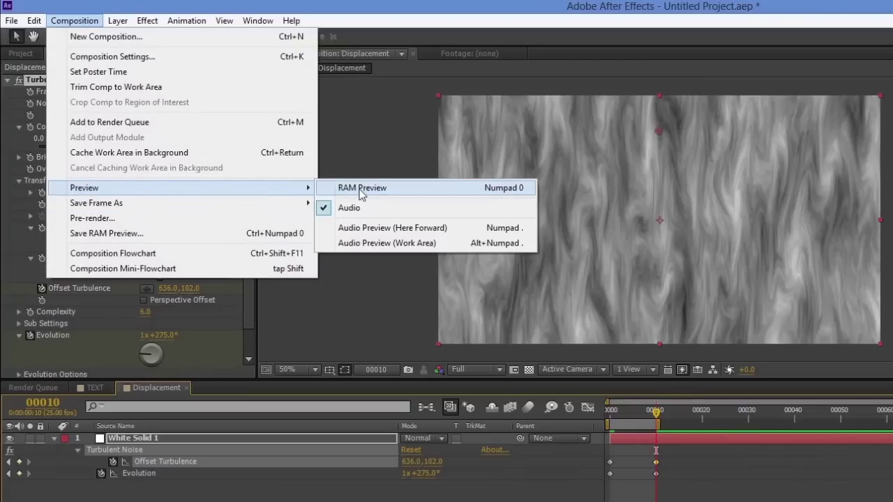
{"action": "left_click", "coordinate": [362, 190]}
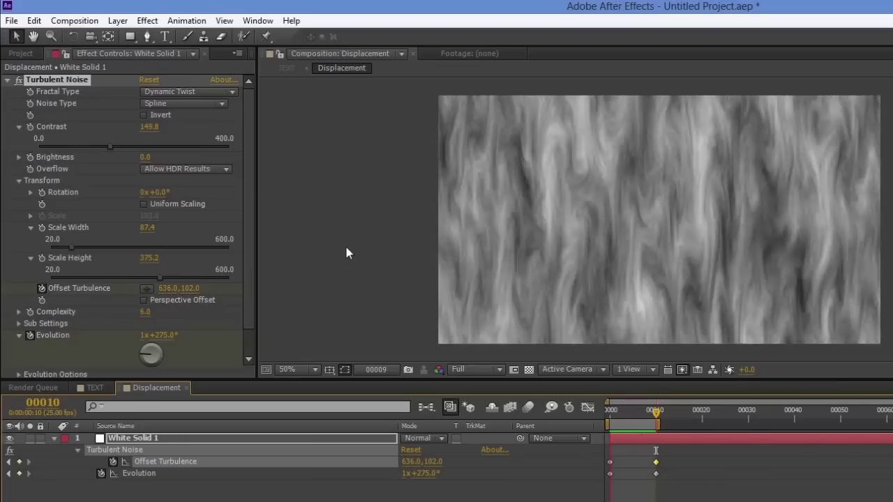
{"action": "left_click", "coordinate": [659, 166]}
- Set the noise's evolution at frame 10 to 1x+137°, preview the animation, and return to frame 10
{"action": "left_click", "coordinate": [75, 20]}
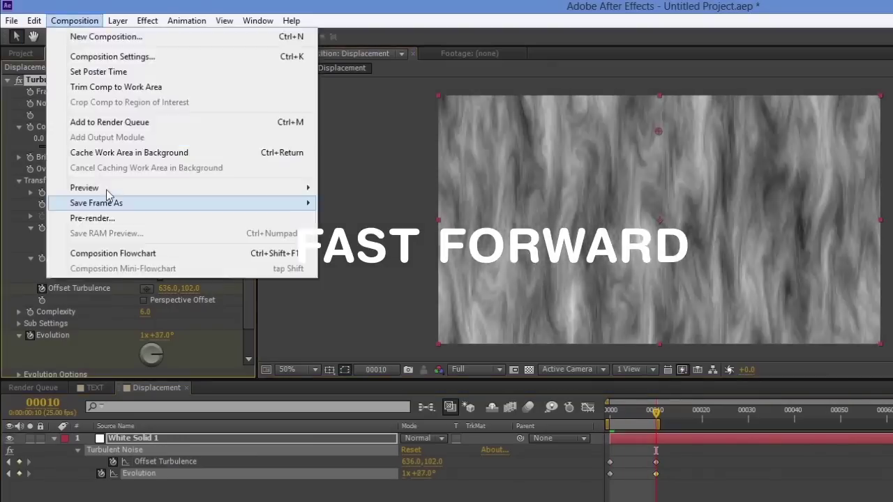
{"action": "left_click_drag", "start_coordinate": [150, 357], "coordinate": [315, 186]}
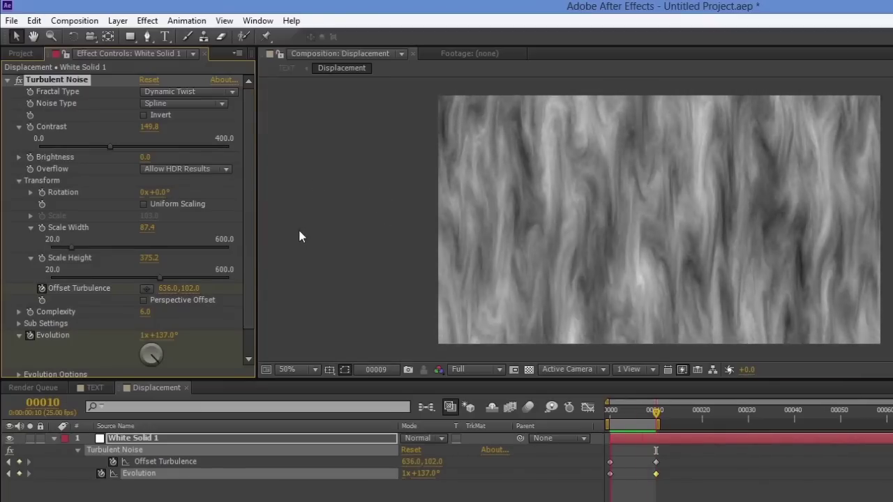
{"action": "key", "text": "space"}
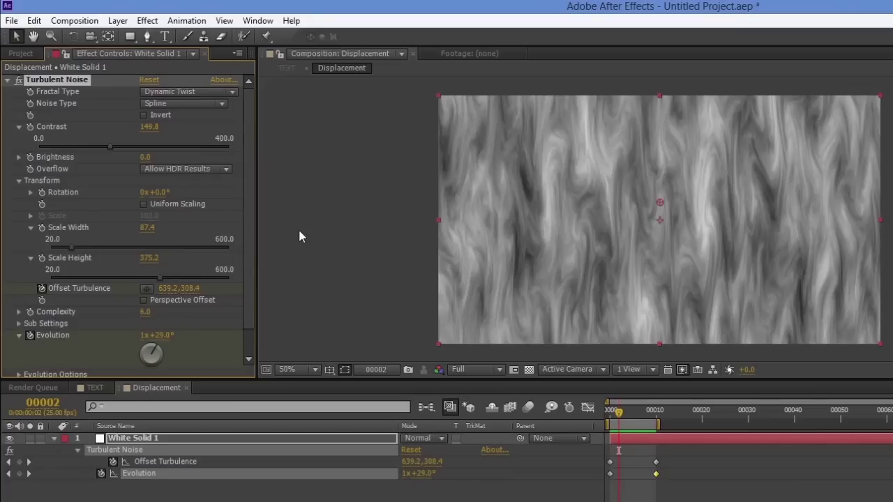
{"action": "left_click_drag", "start_coordinate": [618, 416], "coordinate": [657, 420]}
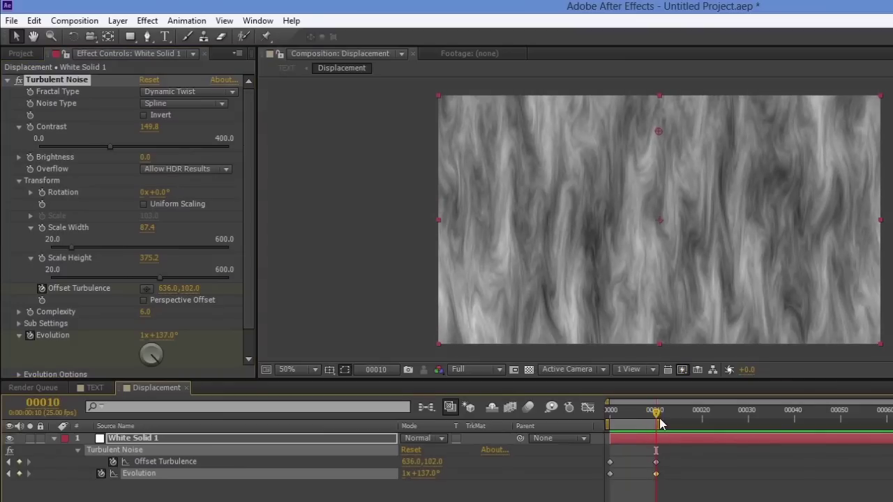
{"action": "mouse_move", "coordinate": [657, 417]}
{"action": "left_mouse_down"}
{"action": "mouse_move", "coordinate": [637, 417]}
{"action": "mouse_move", "coordinate": [691, 417]}
{"action": "mouse_move", "coordinate": [618, 418]}
{"action": "mouse_move", "coordinate": [886, 418]}
{"action": "mouse_move", "coordinate": [774, 404]}
{"action": "mouse_move", "coordinate": [656, 408]}
{"action": "left_mouse_up"}
{"action": "key", "text": "F2"}
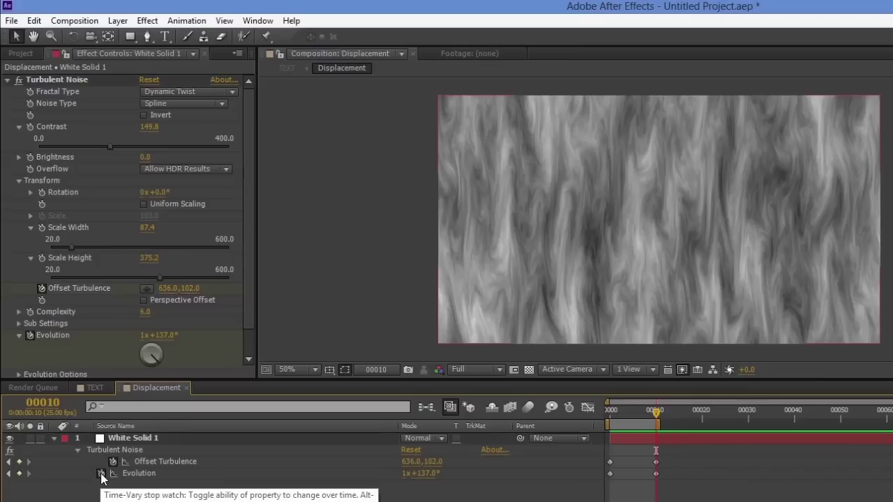
- Add the expression loopOut("continue") to the noise's Evolution, copying it from the notes in Notepad
{"action": "left_click", "coordinate": [102, 474], "text": "alt"}
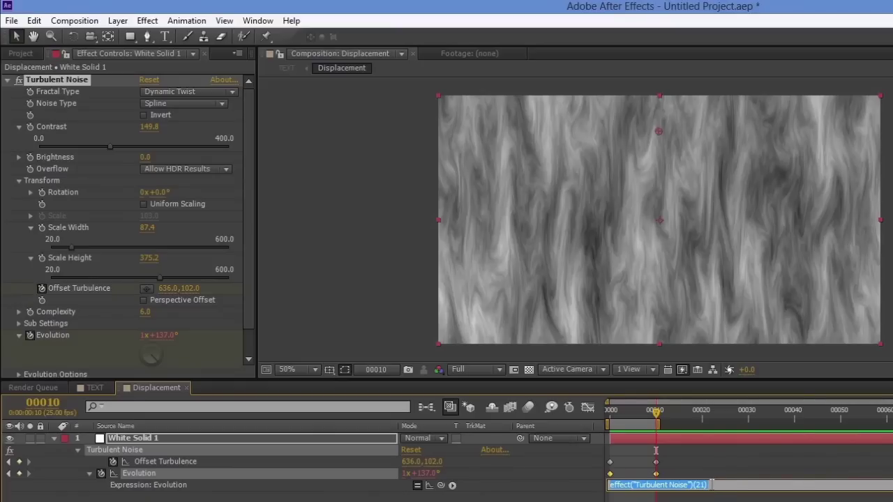
{"action": "left_click", "coordinate": [609, 475]}
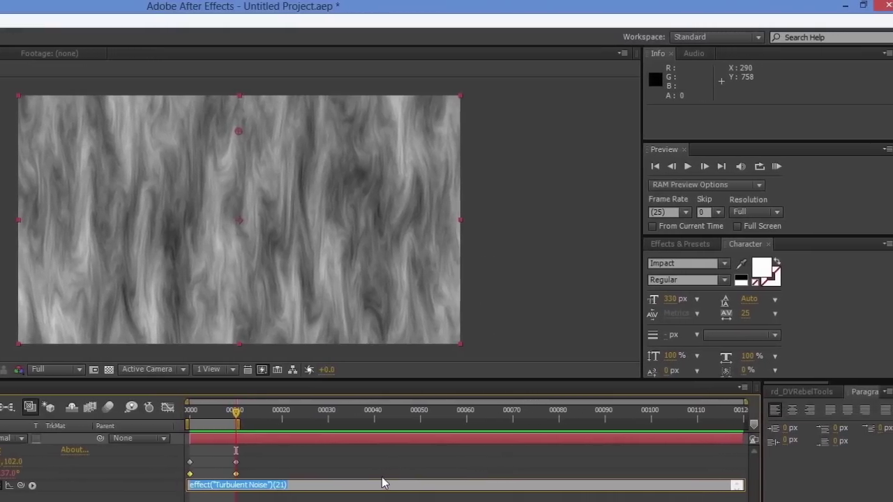
{"action": "key", "text": "alt+Tab"}
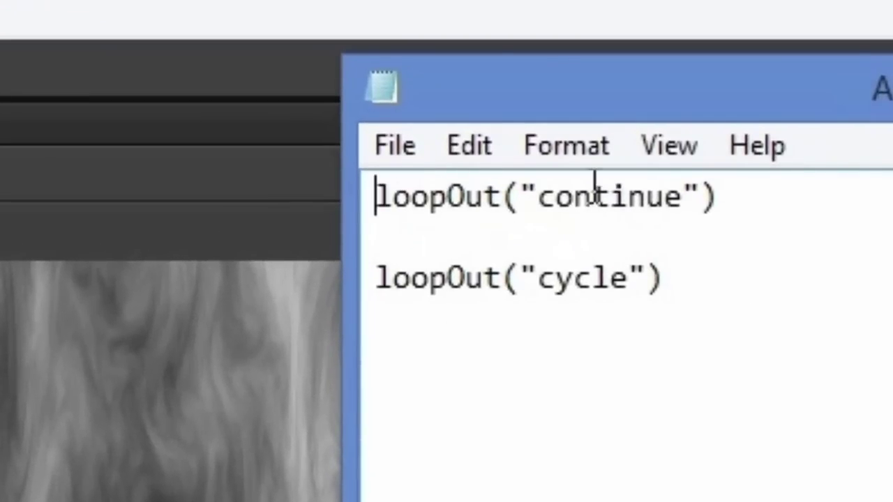
{"action": "left_click_drag", "start_coordinate": [728, 202], "coordinate": [376, 199]}
{"action": "key", "text": "ctrl+c"}
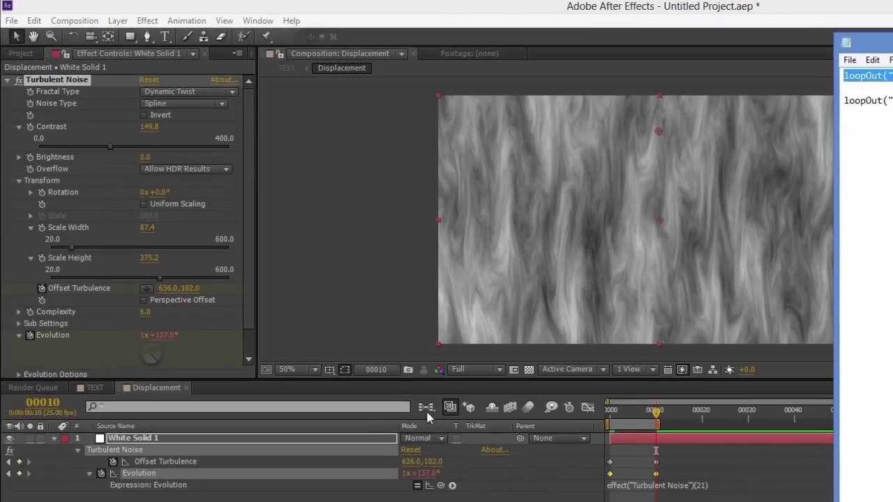
{"action": "left_click", "coordinate": [427, 412]}
{"action": "left_click", "coordinate": [719, 485]}
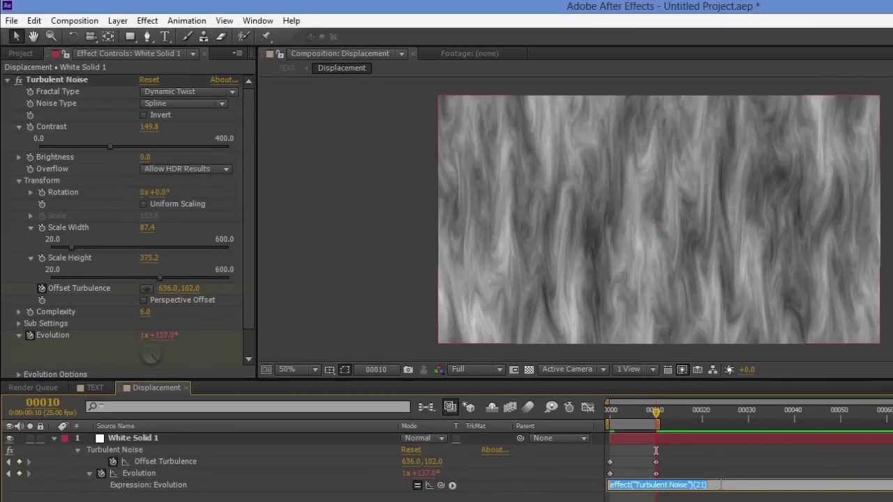
{"action": "key", "text": "ctrl+v"}
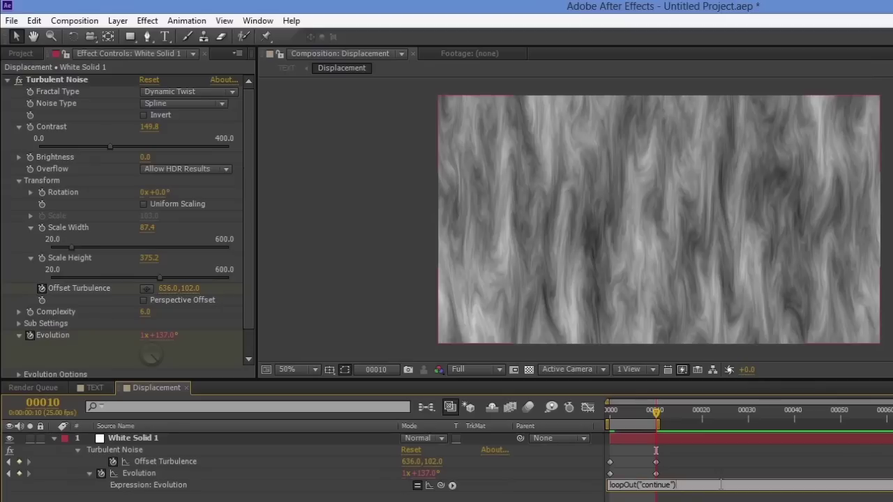
{"action": "key", "text": "Return"}
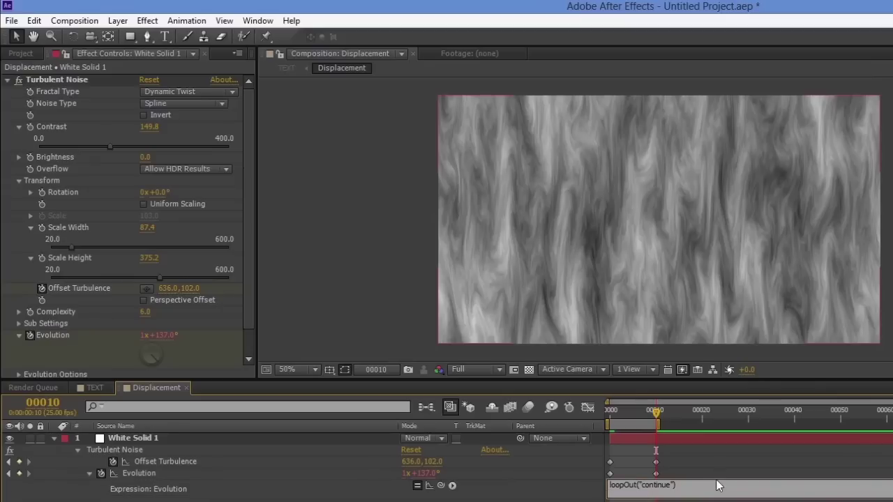
{"action": "mouse_move", "coordinate": [658, 410]}
{"action": "left_mouse_down"}
{"action": "mouse_move", "coordinate": [722, 421]}
{"action": "mouse_move", "coordinate": [830, 418]}
{"action": "mouse_move", "coordinate": [657, 419]}
{"action": "left_mouse_up"}
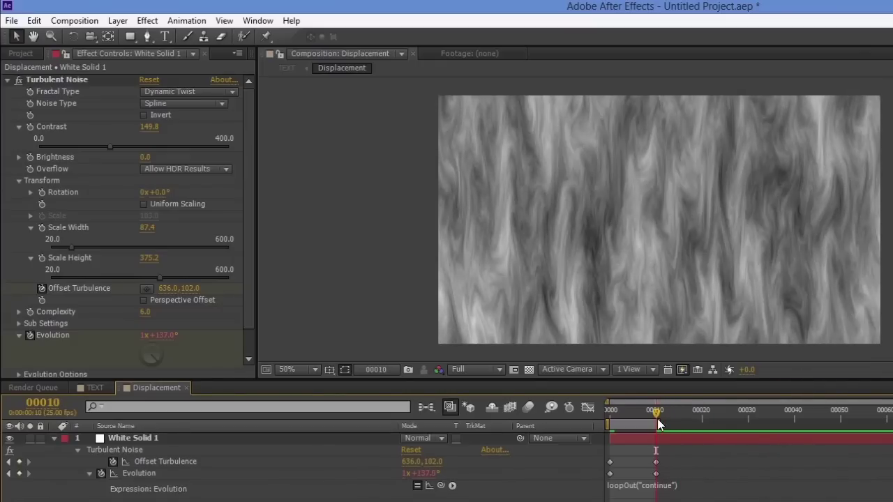
- Add the same loopOut("continue") expression to Offset Turbulence and play through the frames beyond the second keyframes
{"action": "left_click", "coordinate": [152, 466]}
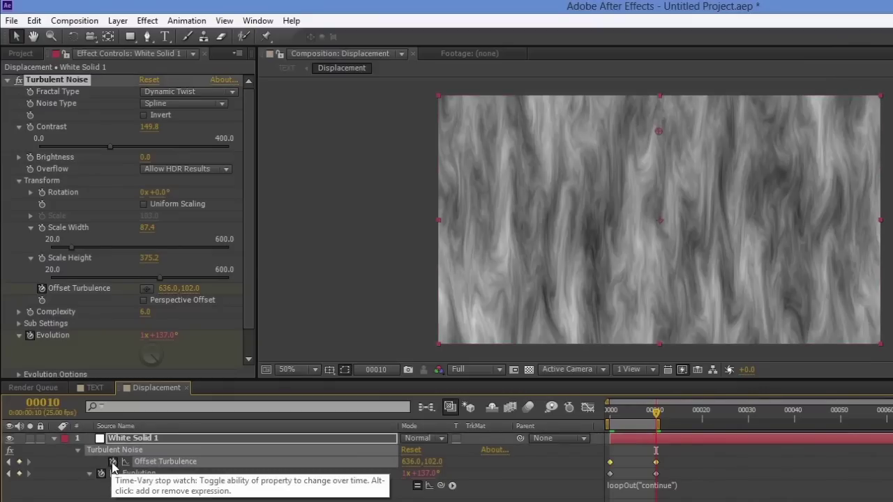
{"action": "left_click", "coordinate": [112, 462], "text": "alt"}
{"action": "key", "text": "ctrl+v"}
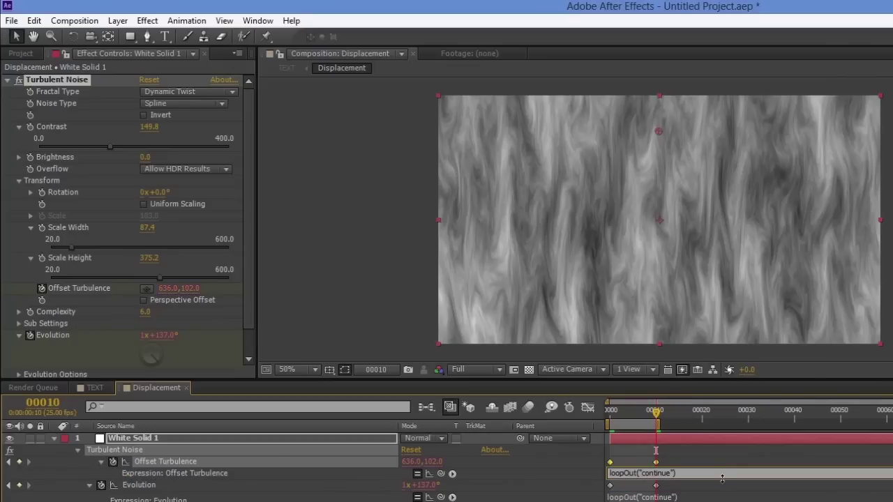
{"action": "left_click_drag", "start_coordinate": [658, 417], "coordinate": [892, 419]}
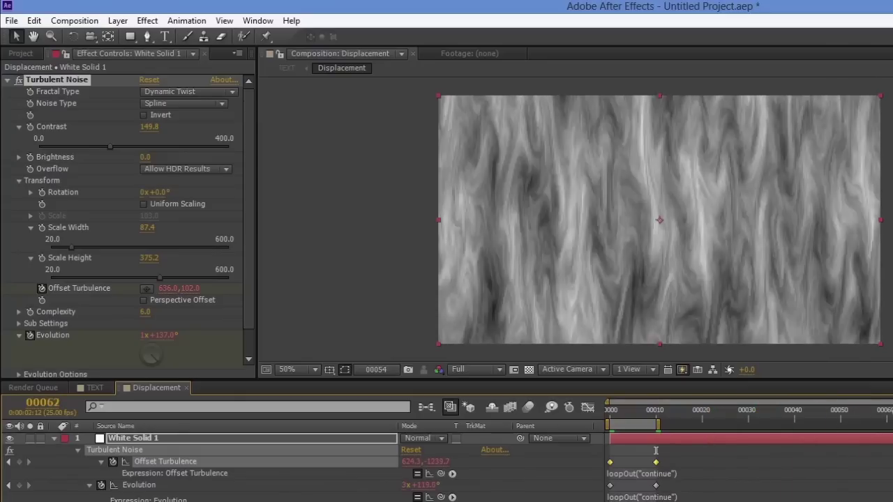
{"action": "key", "text": "space"}
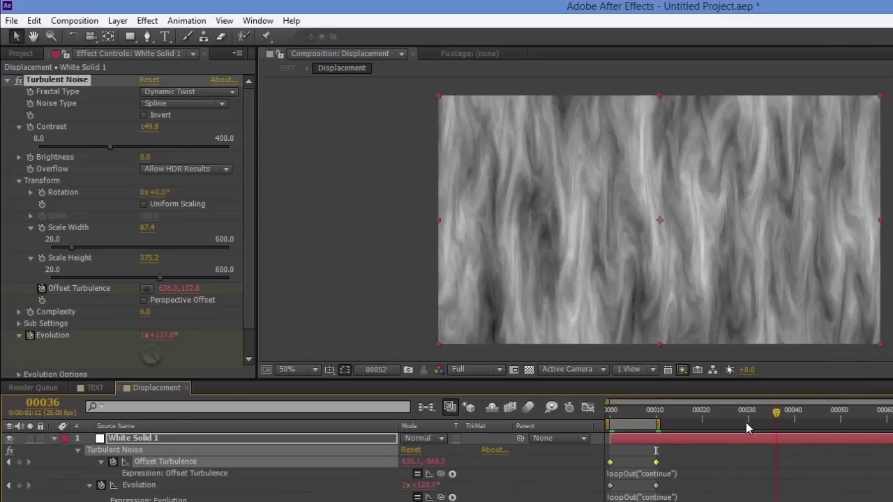
{"action": "key", "text": "space"}
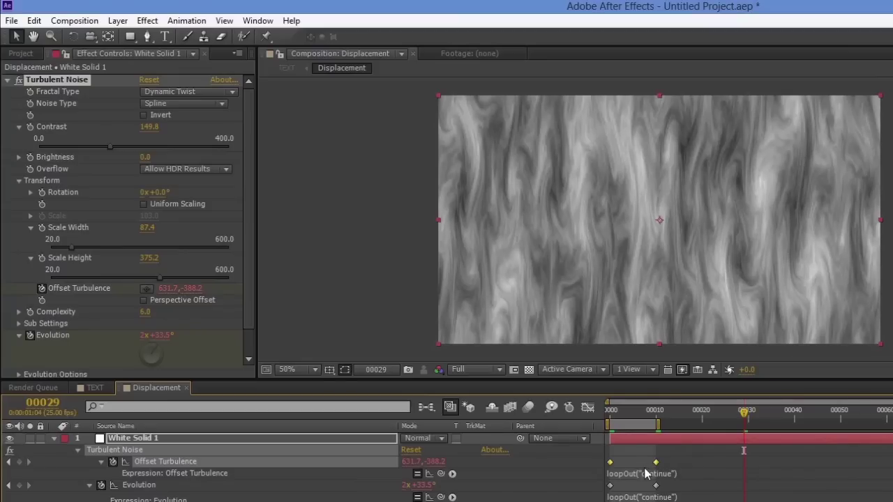
- Move the second Offset Turbulence and Evolution keyframes to about frame 25, and RAM preview with the work area extended to about frame 15
{"action": "left_click_drag", "start_coordinate": [665, 466], "coordinate": [641, 487]}
{"action": "left_click_drag", "start_coordinate": [744, 413], "coordinate": [697, 417]}
{"action": "left_click_drag", "start_coordinate": [639, 462], "coordinate": [734, 466]}
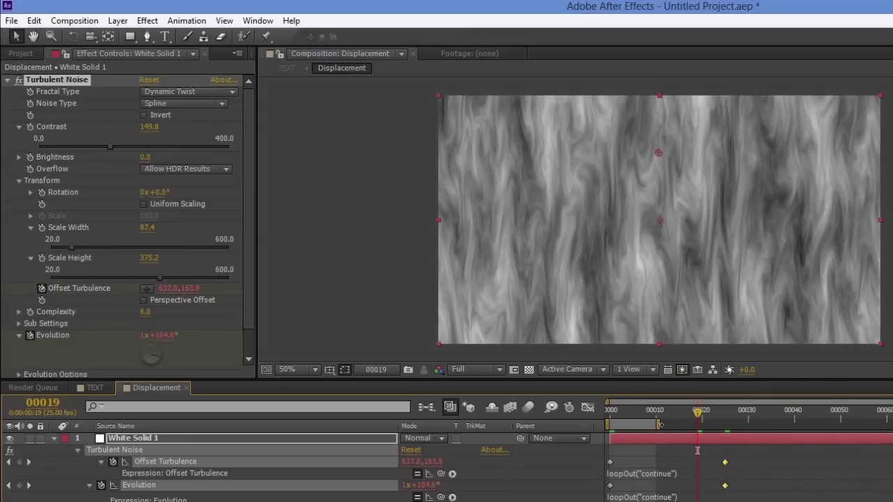
{"action": "left_click_drag", "start_coordinate": [659, 426], "coordinate": [682, 427]}
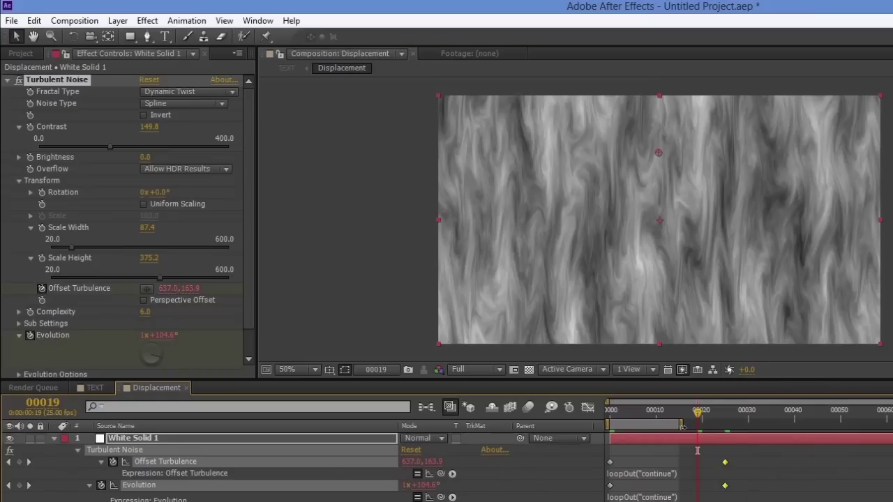
{"action": "left_click", "coordinate": [74, 20]}
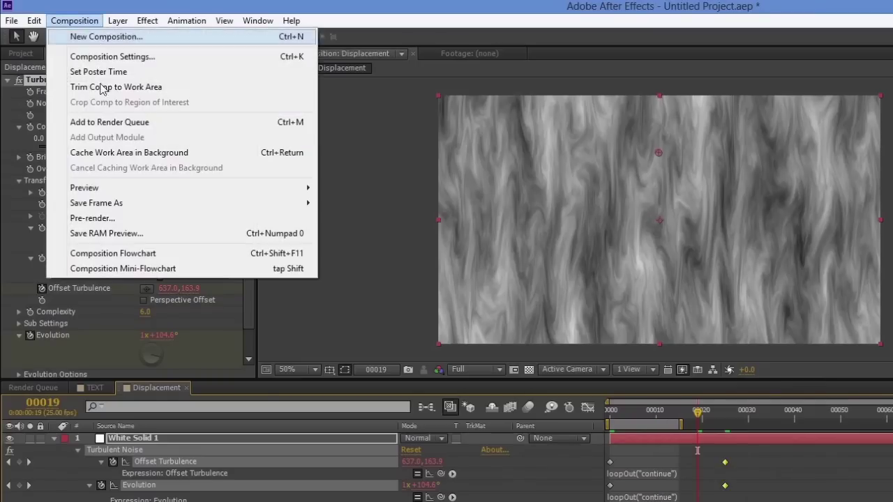
{"action": "mouse_move", "coordinate": [138, 194]}
{"action": "left_click", "coordinate": [366, 182]}
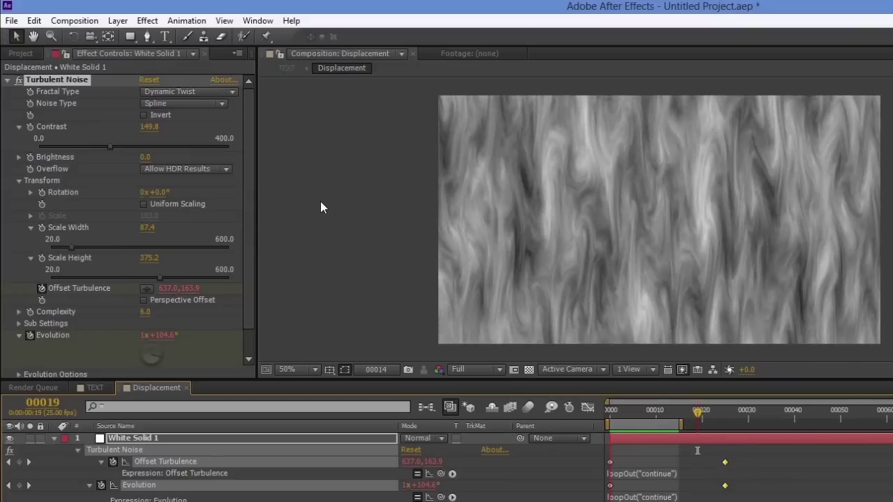
{"action": "key", "text": "space"}
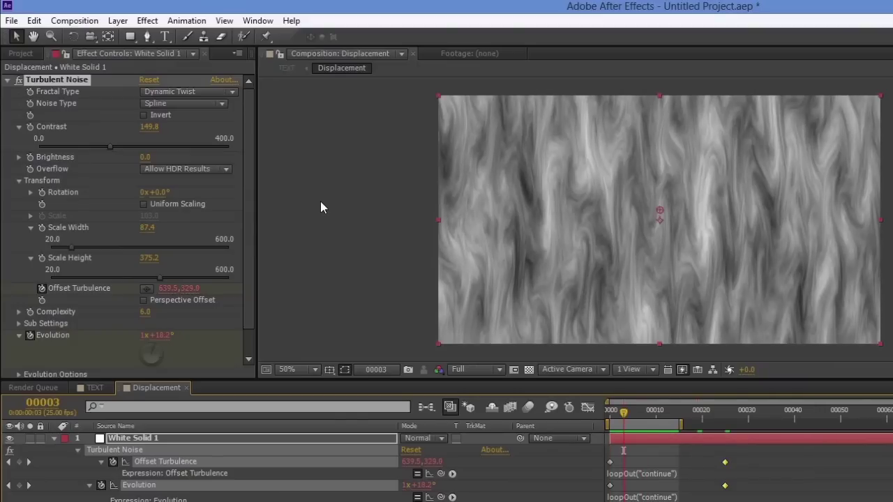
- Try the second keyframes of both properties at about frame 7 with a RAM preview, and settle on about frame 13
{"action": "left_click_drag", "start_coordinate": [725, 463], "coordinate": [639, 473]}
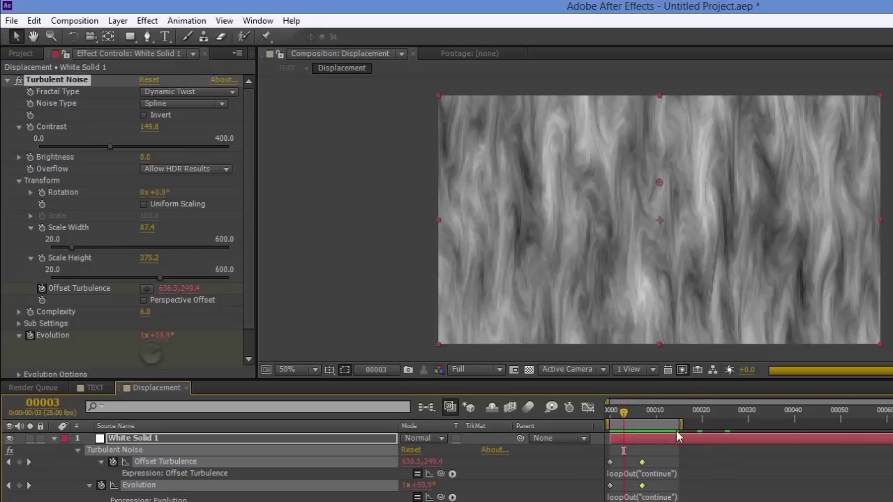
{"action": "mouse_move", "coordinate": [681, 424]}
{"action": "left_mouse_down"}
{"action": "mouse_move", "coordinate": [656, 427]}
{"action": "mouse_move", "coordinate": [681, 428]}
{"action": "left_mouse_up"}
{"action": "left_click", "coordinate": [89, 25]}
{"action": "mouse_move", "coordinate": [149, 188]}
{"action": "left_click", "coordinate": [340, 189]}
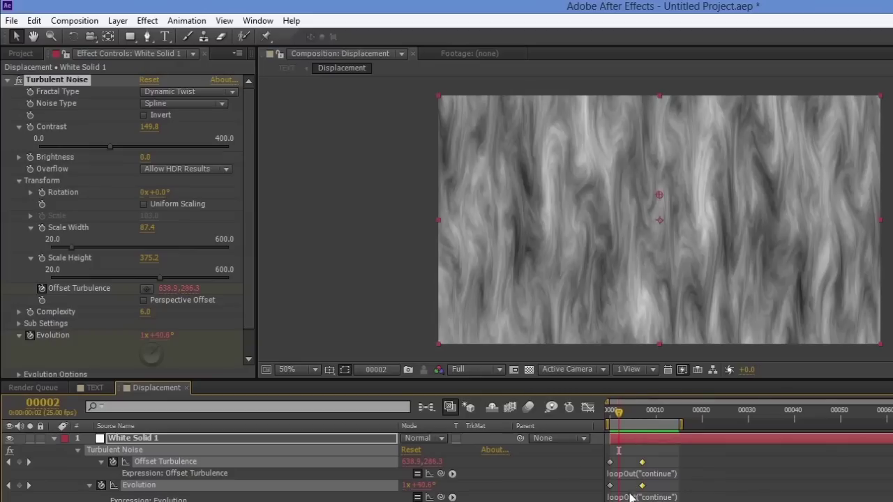
{"action": "left_click_drag", "start_coordinate": [642, 462], "coordinate": [671, 467]}
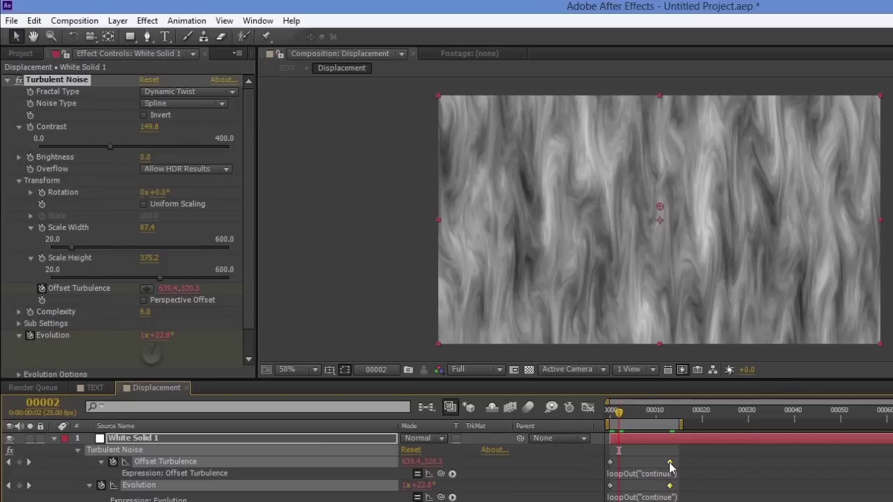
- Open the TEXT composition and scrub to frame 5 to examine the displaced FIRE text
{"action": "mouse_move", "coordinate": [670, 464]}
{"action": "left_click", "coordinate": [95, 388]}
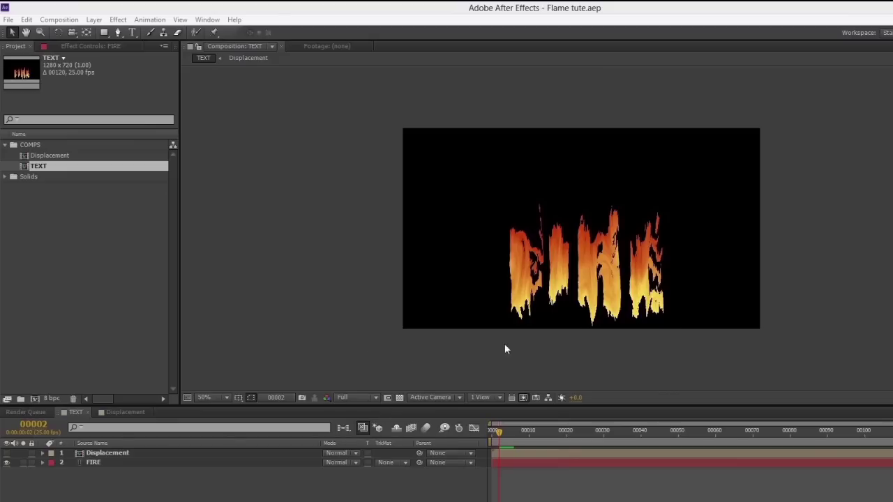
{"action": "left_click_drag", "start_coordinate": [536, 434], "coordinate": [512, 426]}
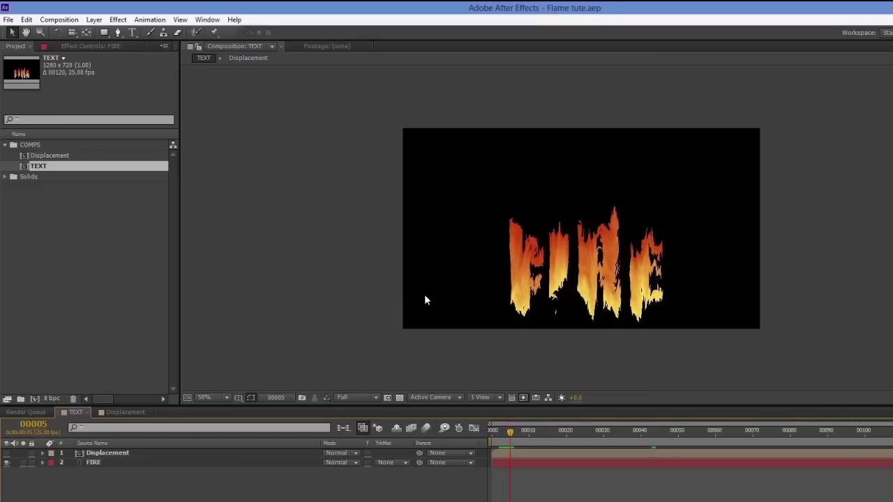
- Add a composition-sized 50% gray (808080) solid above the noise in the Displacement composition and check its effect on the FIRE text
{"action": "left_click", "coordinate": [123, 412]}
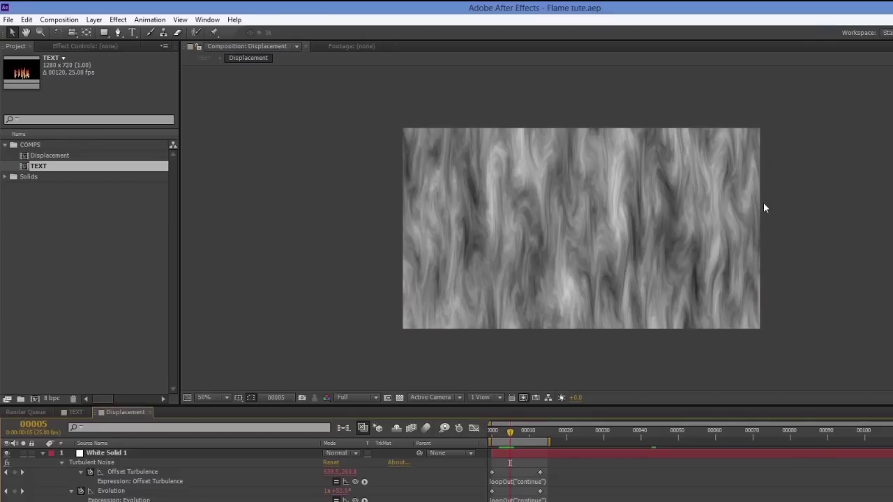
{"action": "left_click", "coordinate": [530, 288]}
{"action": "left_click", "coordinate": [94, 20]}
{"action": "mouse_move", "coordinate": [103, 33]}
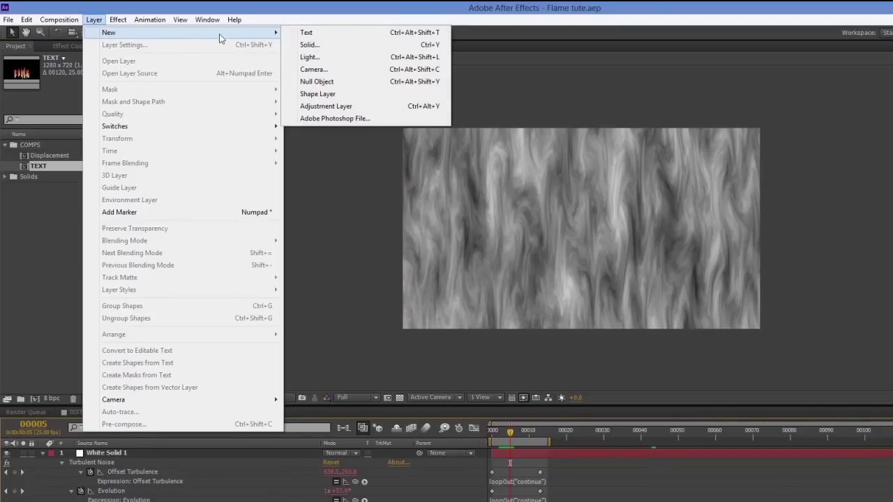
{"action": "left_click", "coordinate": [304, 44]}
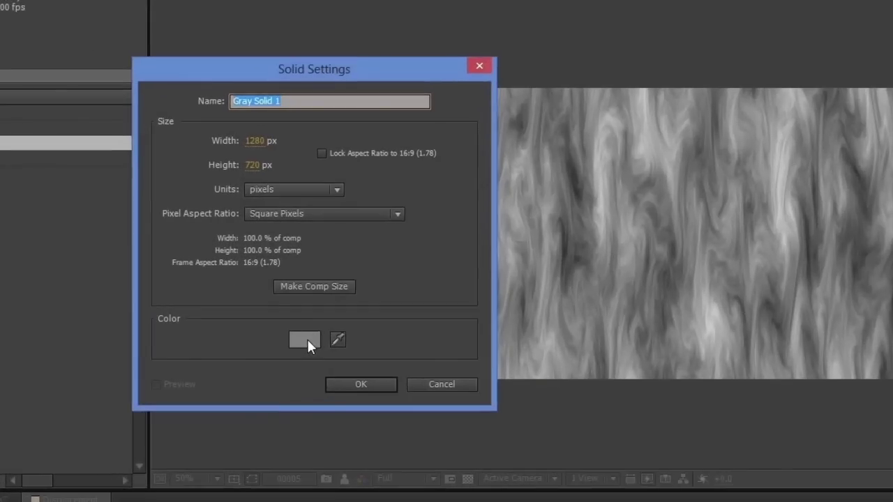
{"action": "left_click", "coordinate": [304, 339]}
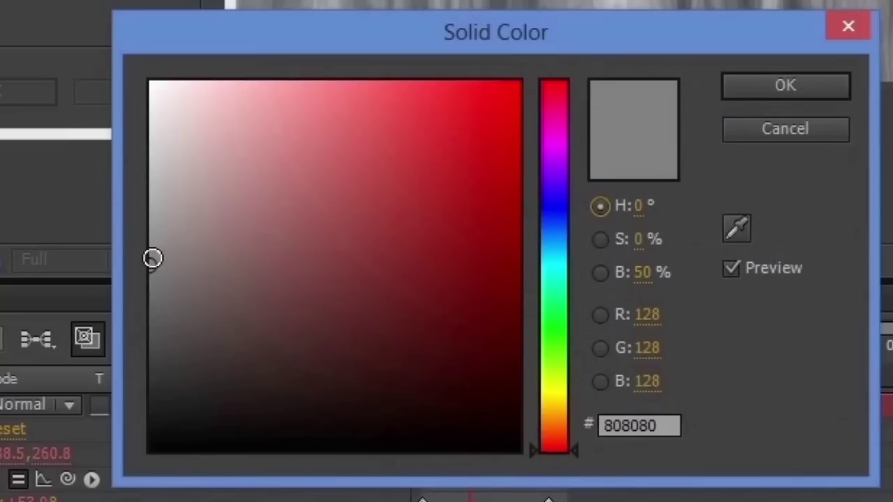
{"action": "left_click", "coordinate": [786, 87]}
{"action": "left_click", "coordinate": [360, 387]}
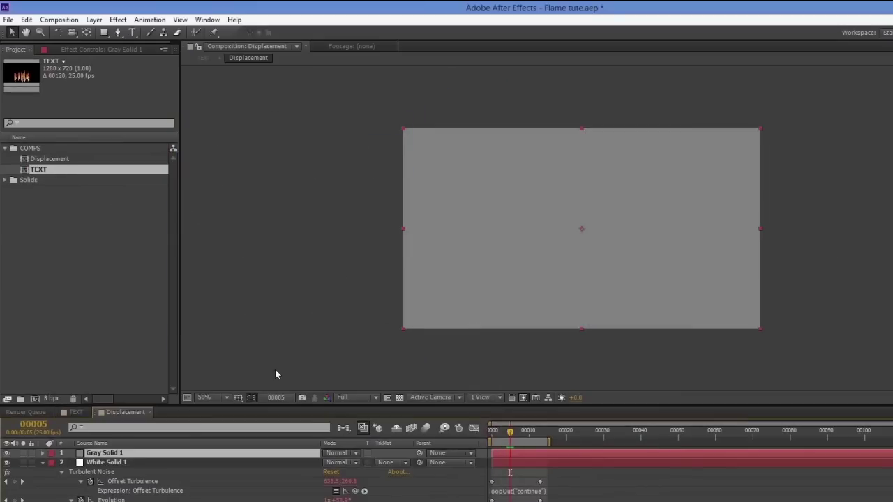
{"action": "left_click", "coordinate": [76, 414]}
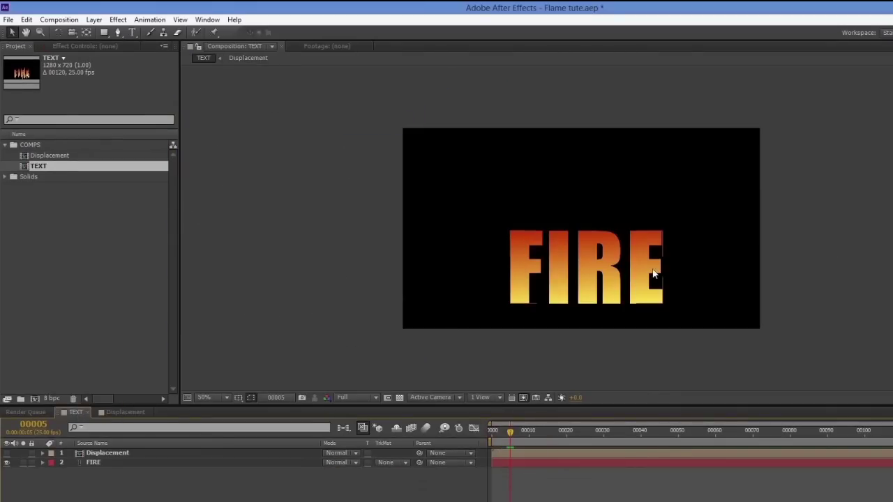
- Mask the gray solid with a wide rectangle covering about the upper three quarters of the frame, invert the mask, and check the FIRE text
{"action": "left_click", "coordinate": [113, 417]}
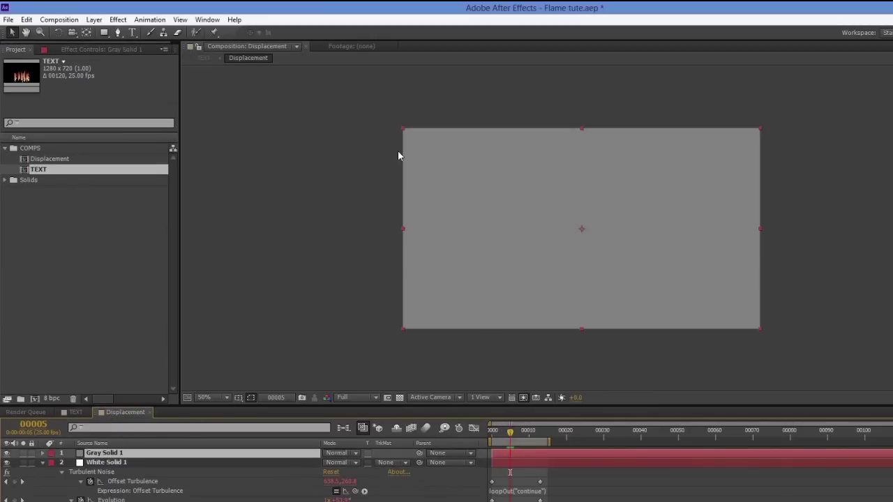
{"action": "left_click", "coordinate": [104, 33]}
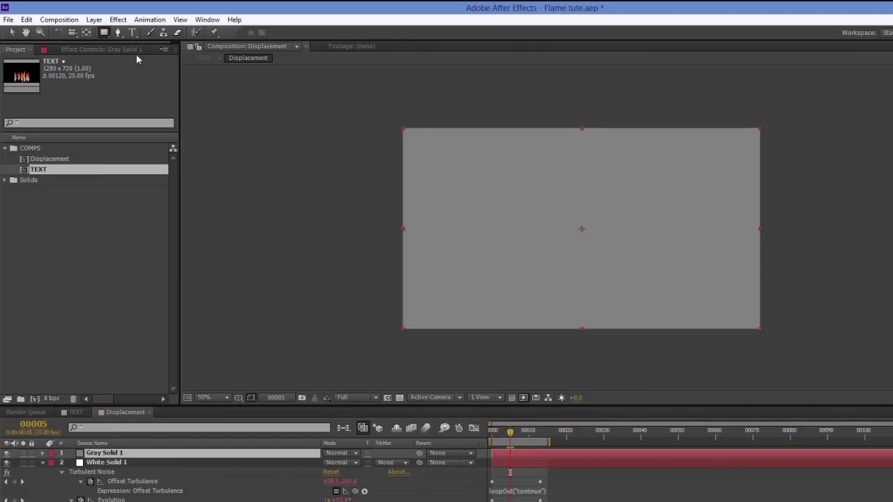
{"action": "mouse_move", "coordinate": [327, 70]}
{"action": "left_mouse_down"}
{"action": "mouse_move", "coordinate": [356, 130]}
{"action": "mouse_move", "coordinate": [575, 238]}
{"action": "left_mouse_up"}
{"action": "mouse_move", "coordinate": [642, 246]}
{"action": "left_mouse_down"}
{"action": "mouse_move", "coordinate": [763, 273]}
{"action": "mouse_move", "coordinate": [836, 277]}
{"action": "left_mouse_up"}
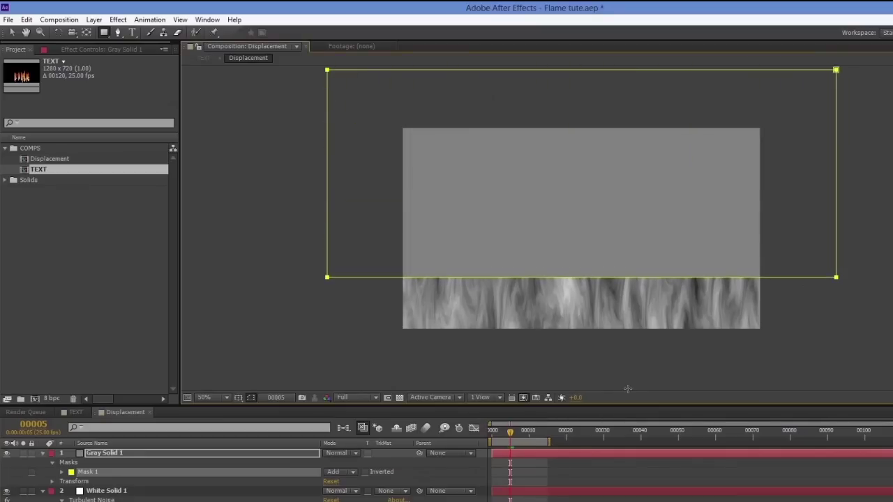
{"action": "left_click", "coordinate": [364, 472]}
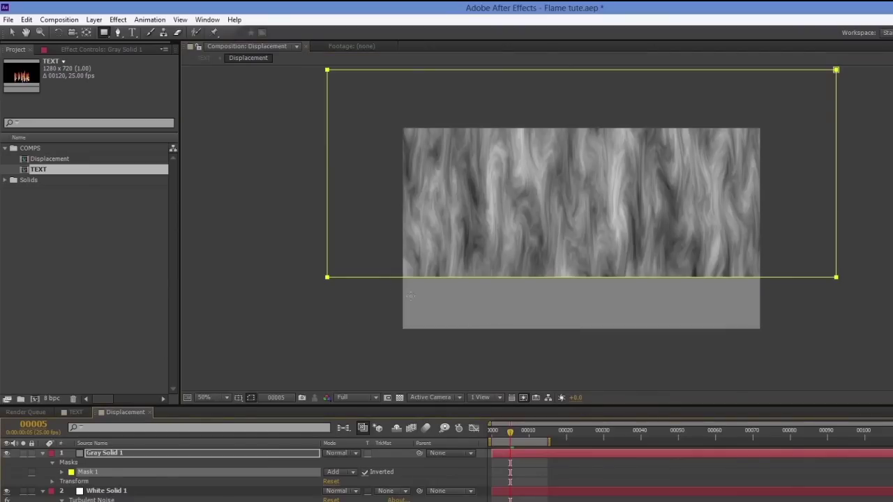
{"action": "left_click", "coordinate": [76, 413]}
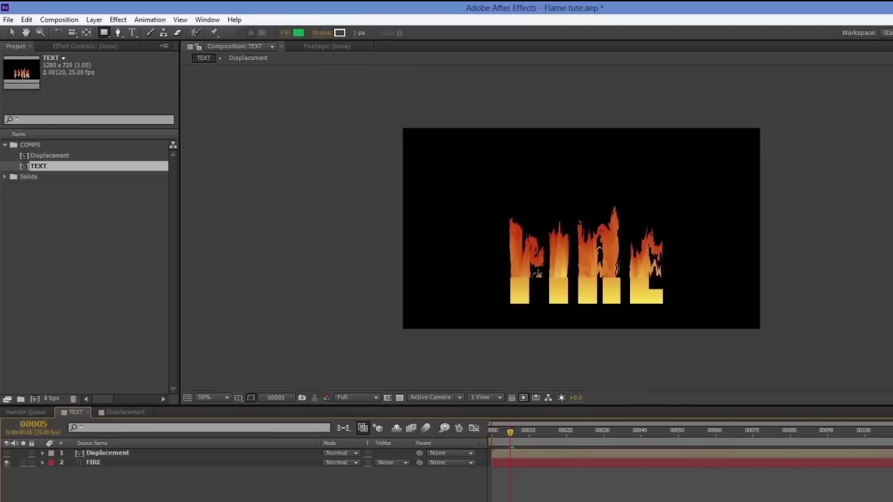
- Set the gray solid's Mask Feather to 57 pixels and check the blend in the TEXT composition
{"action": "left_click", "coordinate": [128, 411]}
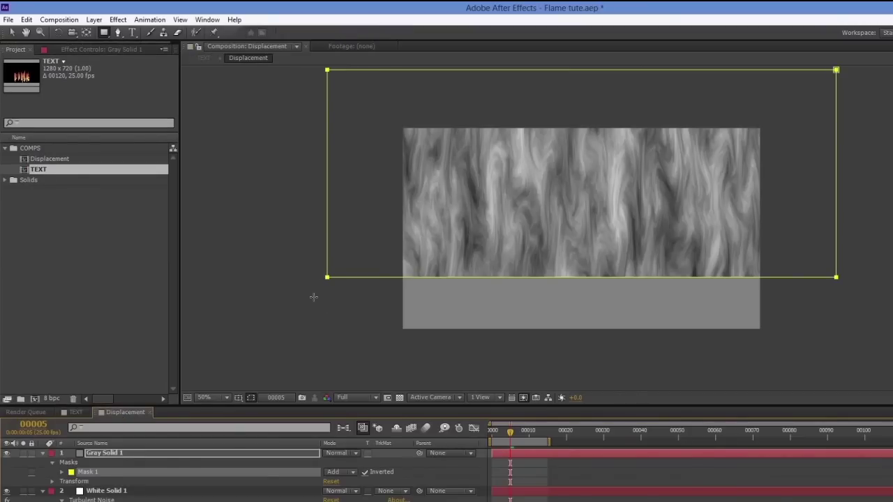
{"action": "left_click", "coordinate": [62, 472]}
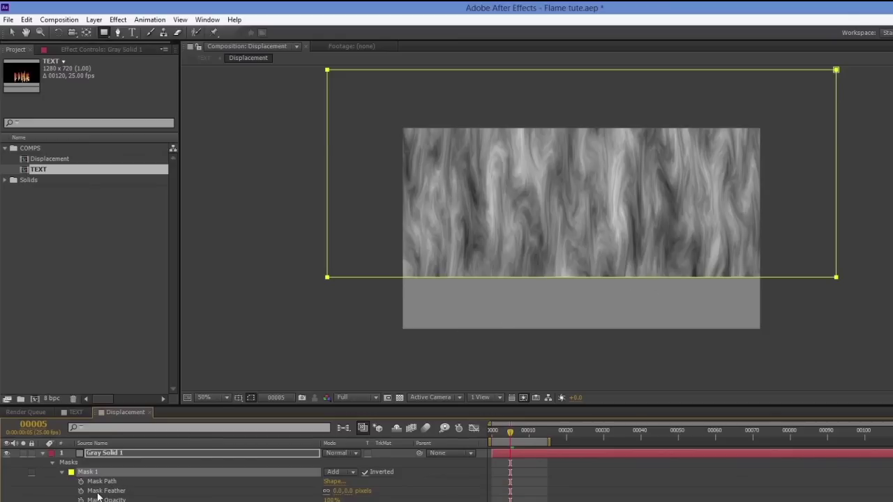
{"action": "left_click_drag", "start_coordinate": [336, 491], "coordinate": [364, 492]}
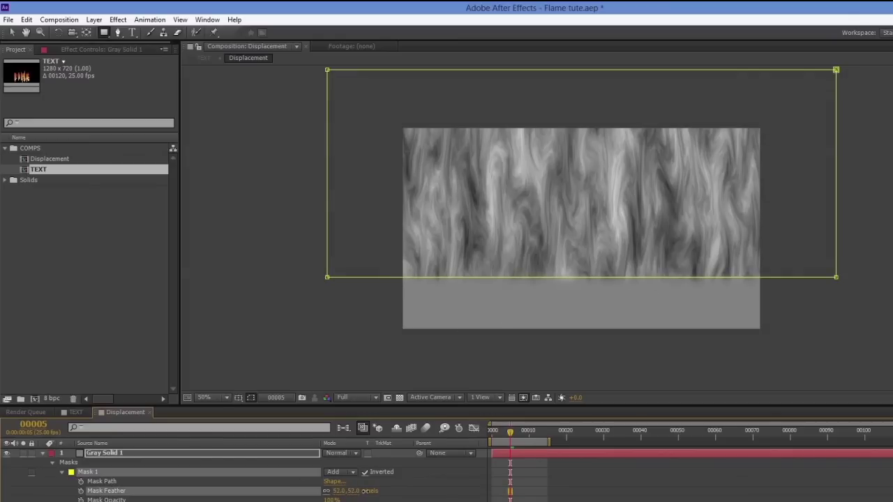
{"action": "left_click", "coordinate": [75, 413]}
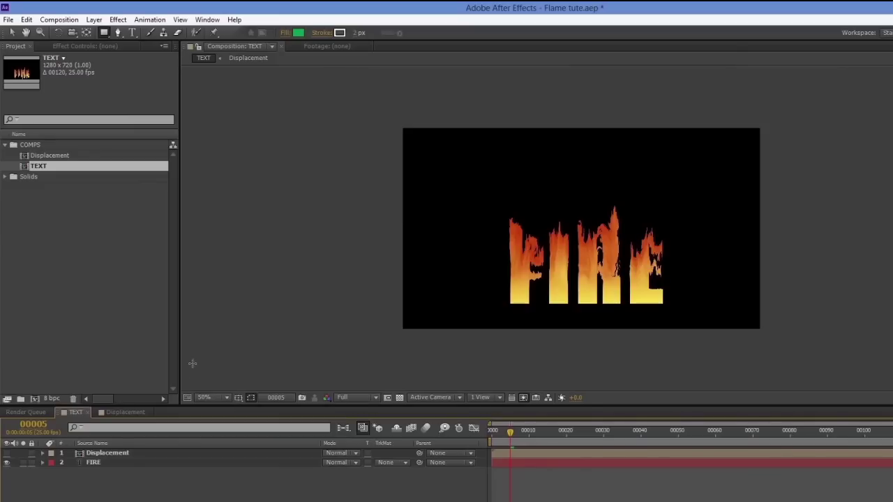
- Raise the mask's lower edge above the FIRE letters, to about 40% of the frame height, and check the TEXT composition
{"action": "left_click", "coordinate": [109, 411]}
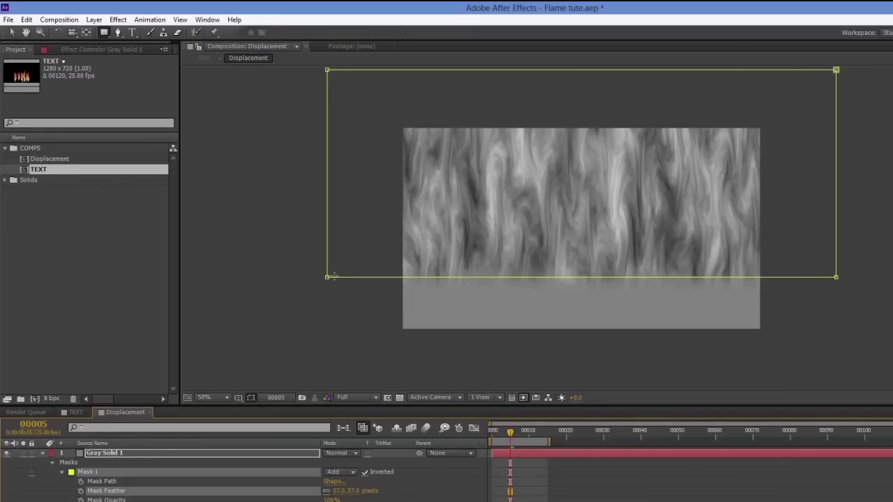
{"action": "key", "text": "Page_Up"}
{"action": "key", "text": "v"}
{"action": "double_click", "coordinate": [323, 246]}
{"action": "left_click_drag", "start_coordinate": [580, 247], "coordinate": [580, 207]}
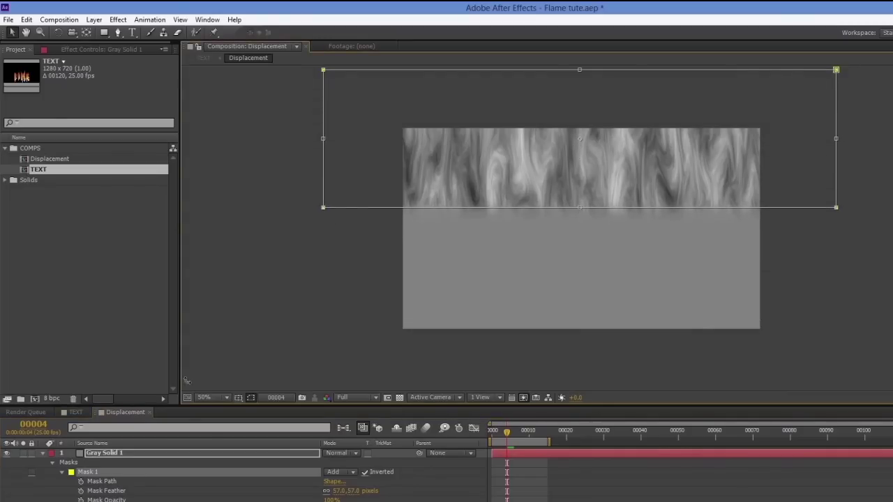
{"action": "left_click", "coordinate": [76, 412]}
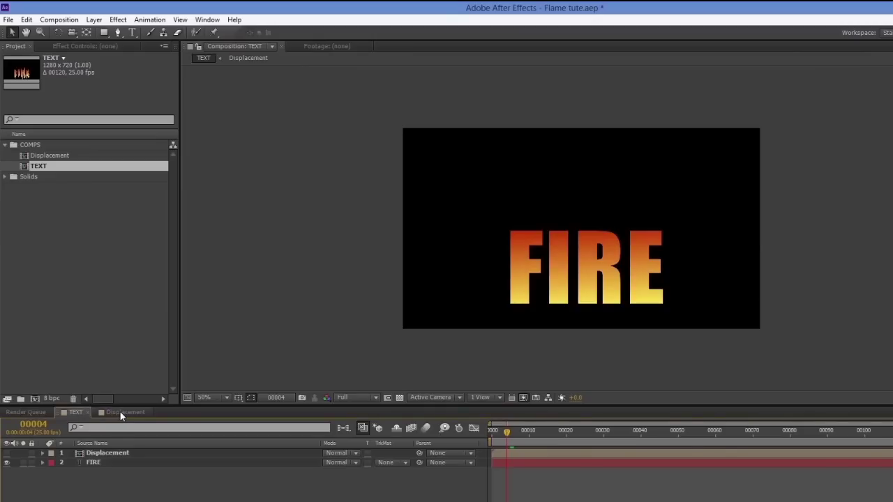
- Keyframe the gray solid's Mask Path at frame 10 and extend the work area to about frame 52
{"action": "left_click", "coordinate": [120, 412]}
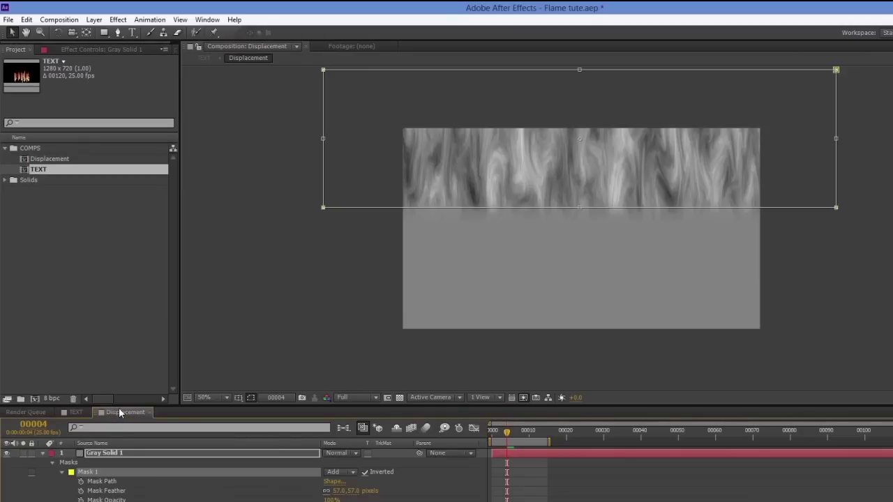
{"action": "left_click", "coordinate": [81, 482]}
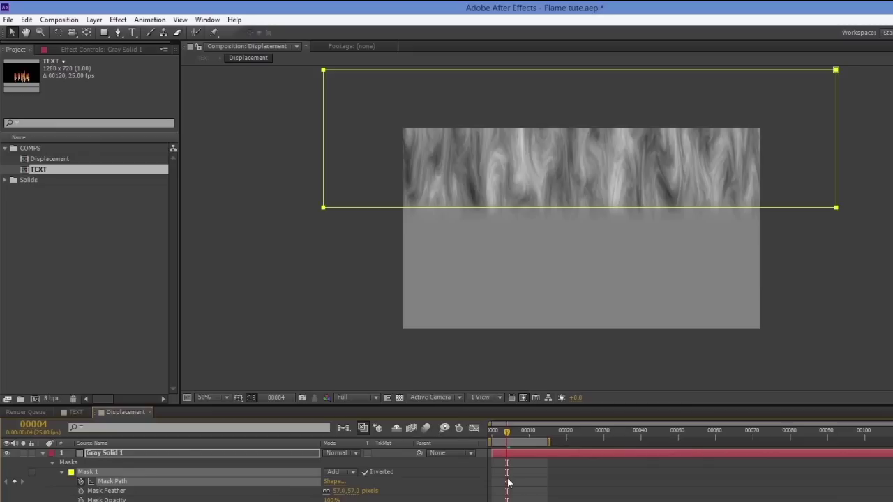
{"action": "left_click_drag", "start_coordinate": [507, 482], "coordinate": [523, 483]}
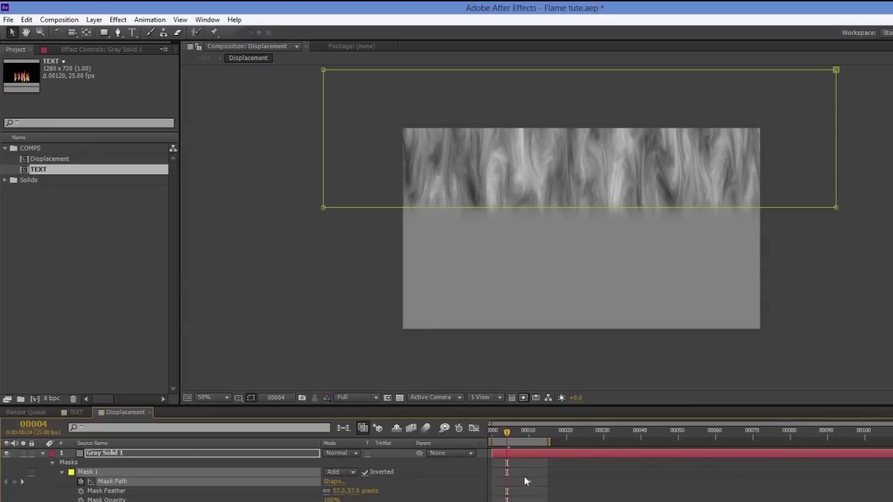
{"action": "left_click_drag", "start_coordinate": [507, 434], "coordinate": [687, 441]}
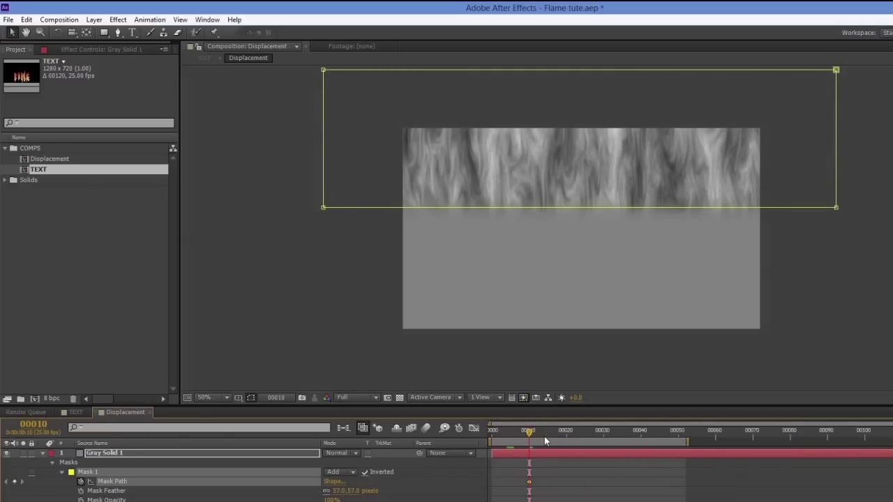
- At frame 30, lower the mask's bottom edge into the upper part of the FIRE letters and check the TEXT composition
{"action": "left_click_drag", "start_coordinate": [532, 431], "coordinate": [604, 429]}
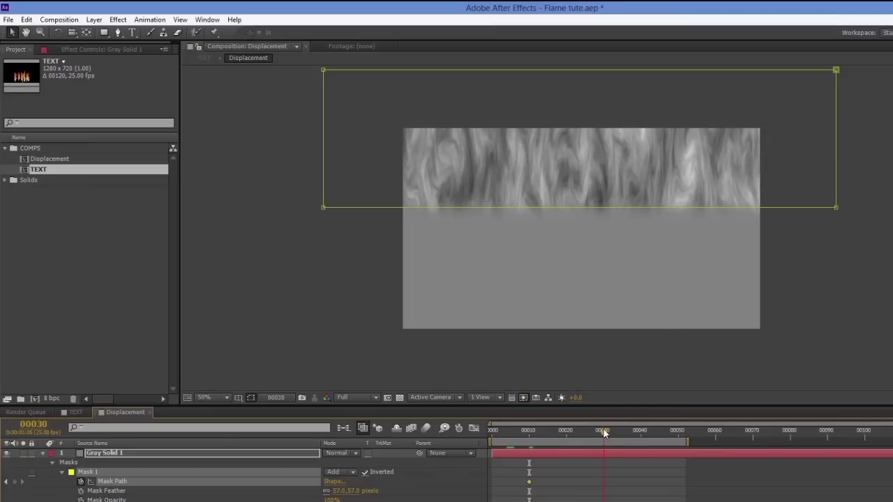
{"action": "double_click", "coordinate": [323, 208]}
{"action": "left_click_drag", "start_coordinate": [579, 206], "coordinate": [578, 248]}
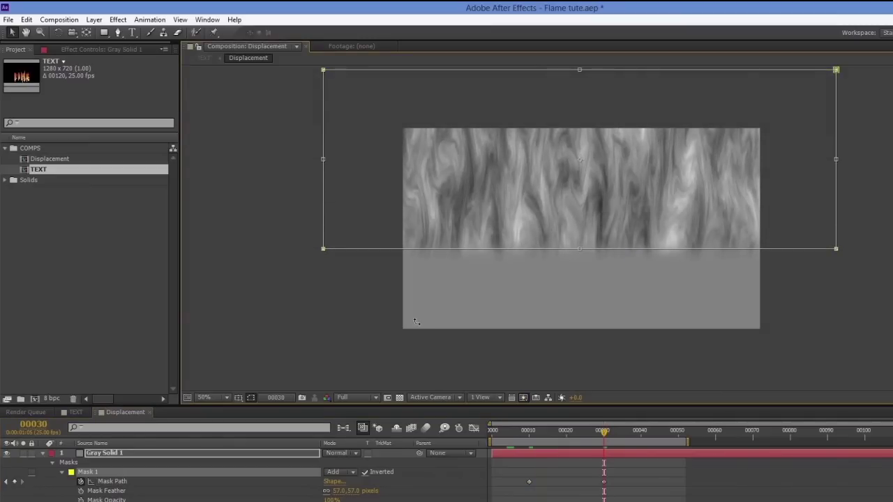
{"action": "left_click", "coordinate": [74, 414]}
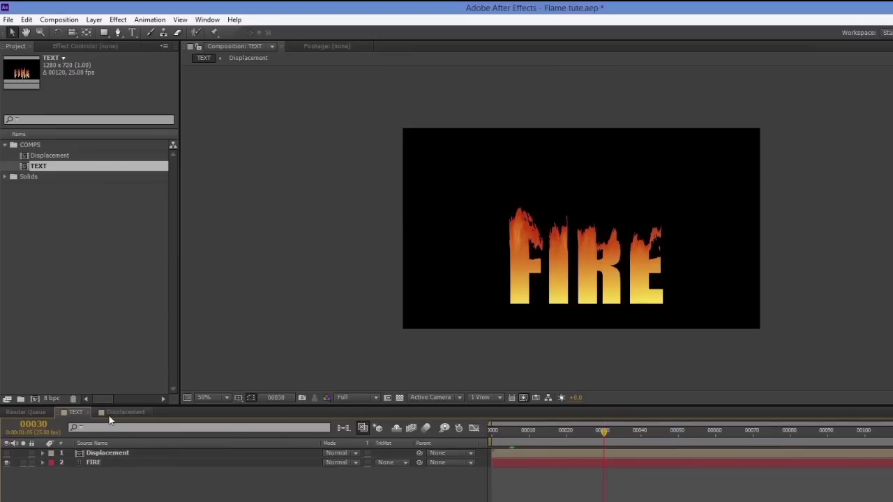
- Raise the mask's bottom edge at frame 30 to just above the FIRE letters, comparing with the TEXT composition
{"action": "left_click", "coordinate": [111, 413]}
{"action": "left_click_drag", "start_coordinate": [580, 249], "coordinate": [580, 238]}
{"action": "left_click", "coordinate": [73, 412]}
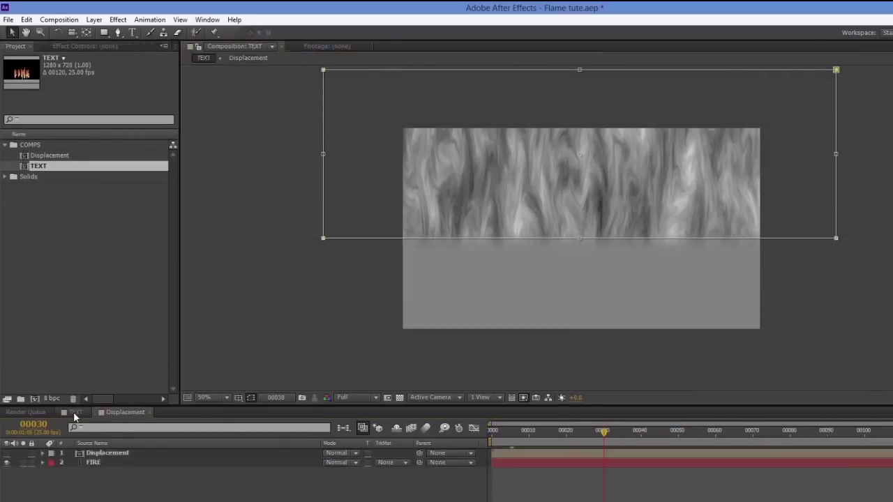
{"action": "left_click", "coordinate": [115, 413]}
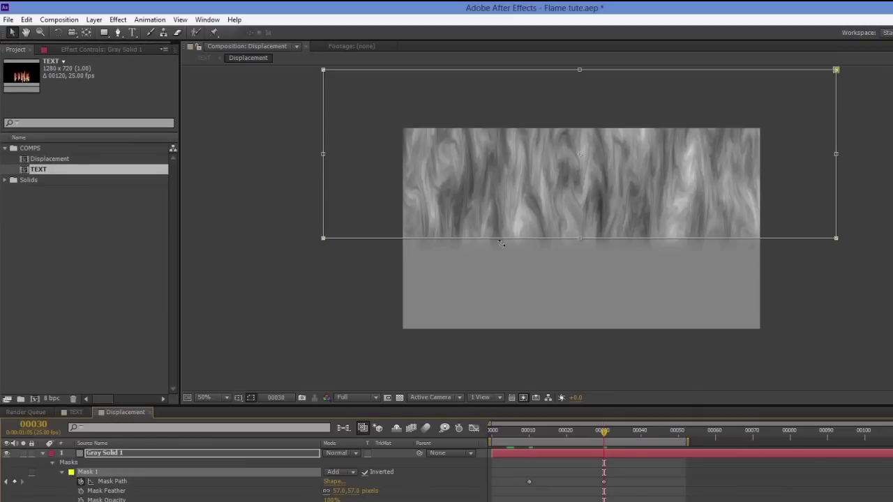
{"action": "left_click_drag", "start_coordinate": [580, 238], "coordinate": [579, 227]}
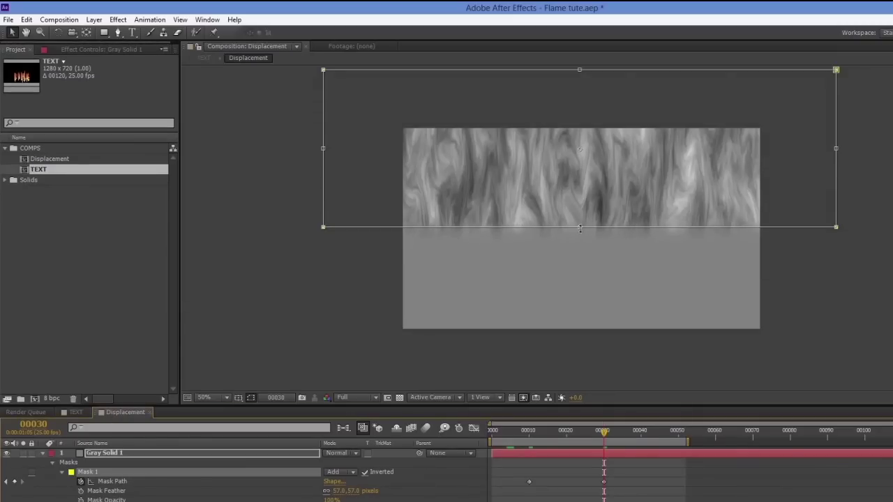
{"action": "left_click", "coordinate": [75, 412]}
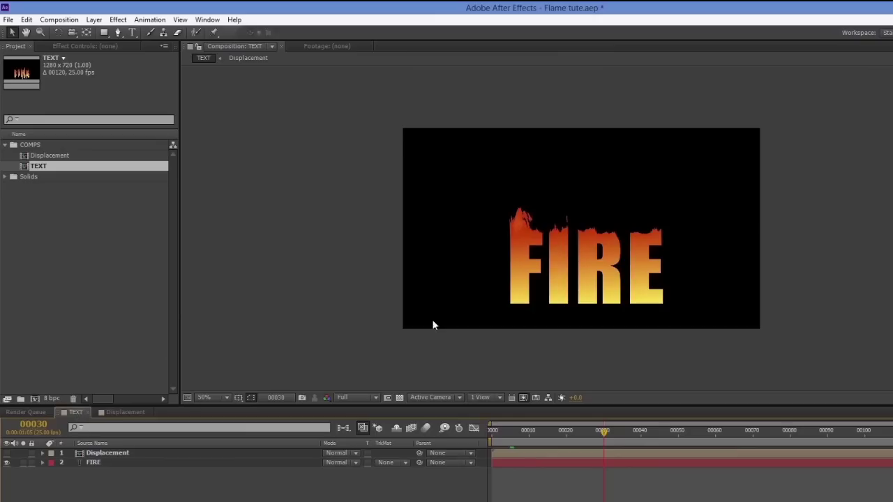
- Move the second Mask Path keyframe to frame 20 and scrub through the mask transition
{"action": "left_click_drag", "start_coordinate": [603, 434], "coordinate": [697, 431]}
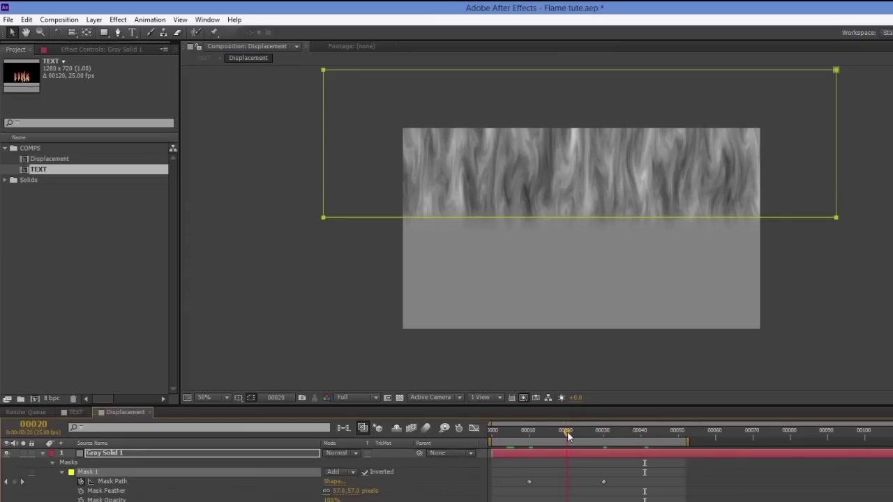
{"action": "left_click_drag", "start_coordinate": [605, 481], "coordinate": [568, 487]}
{"action": "left_click_drag", "start_coordinate": [532, 435], "coordinate": [556, 437]}
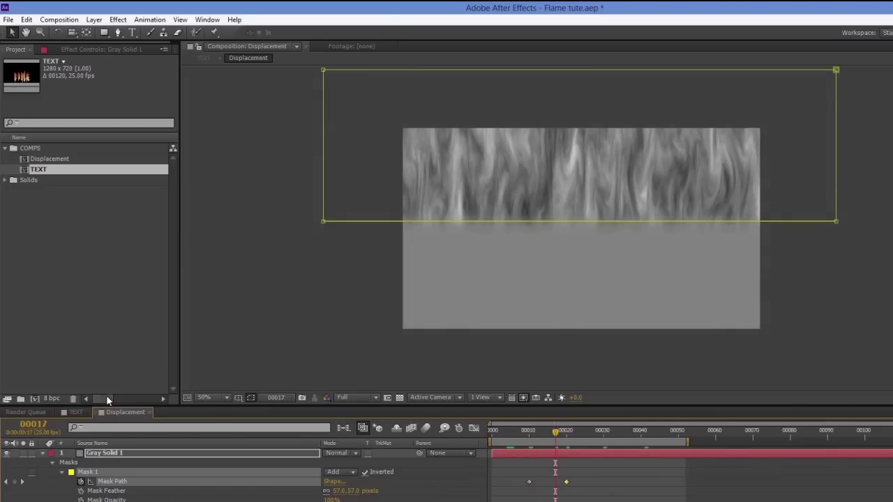
- Scrub the TEXT composition to about frame 55 to review the flames, and return to the Displacement composition at frame 50
{"action": "left_click", "coordinate": [75, 413]}
{"action": "left_click_drag", "start_coordinate": [554, 432], "coordinate": [696, 432]}
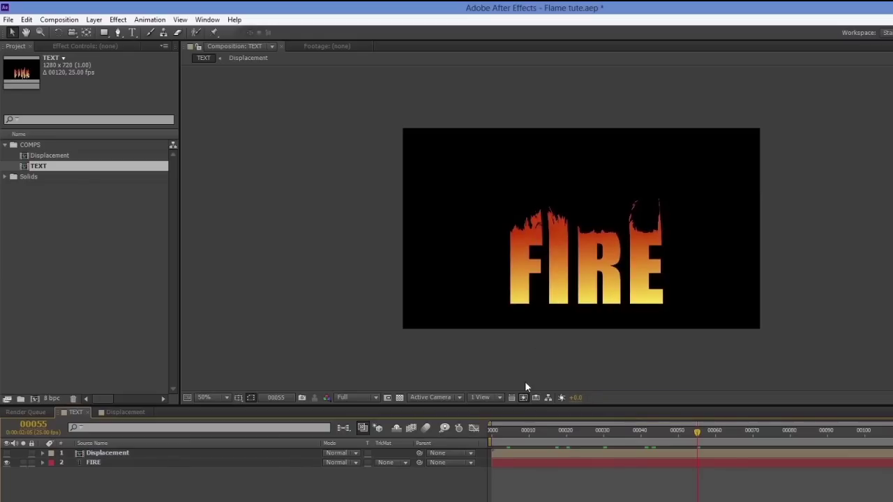
{"action": "left_click_drag", "start_coordinate": [697, 431], "coordinate": [678, 426]}
{"action": "key", "text": "shift+Escape"}
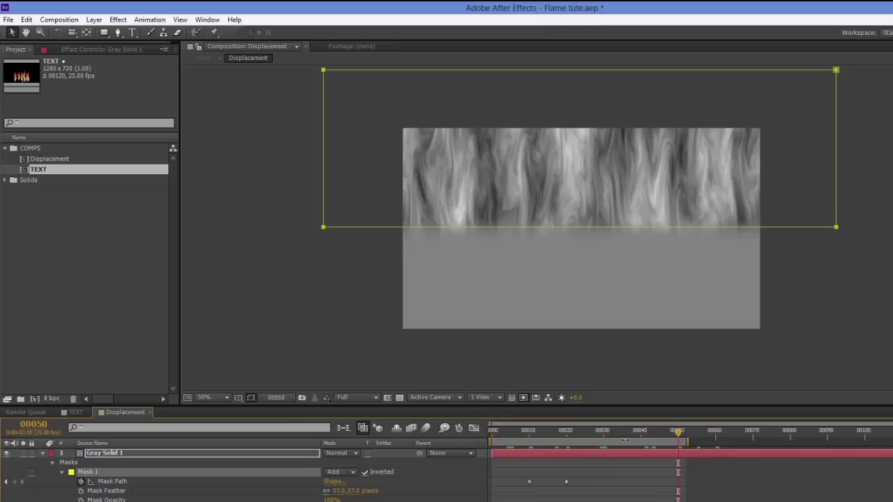
- Add a Mask Path keyframe at frame 50, and lower the mask's bottom edge into the upper part of the letters at frame 70
{"action": "left_click", "coordinate": [14, 482]}
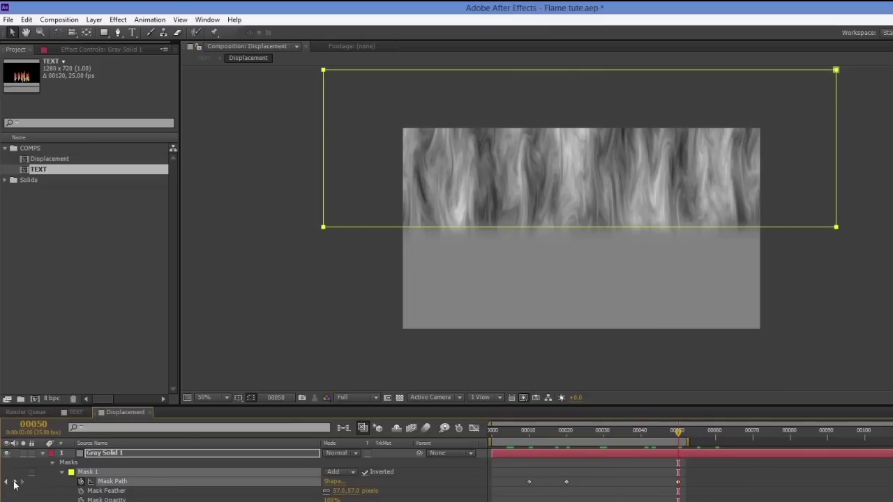
{"action": "left_click_drag", "start_coordinate": [669, 432], "coordinate": [635, 438]}
{"action": "left_click_drag", "start_coordinate": [666, 437], "coordinate": [753, 432]}
{"action": "double_click", "coordinate": [324, 227]}
{"action": "left_click_drag", "start_coordinate": [580, 226], "coordinate": [586, 253]}
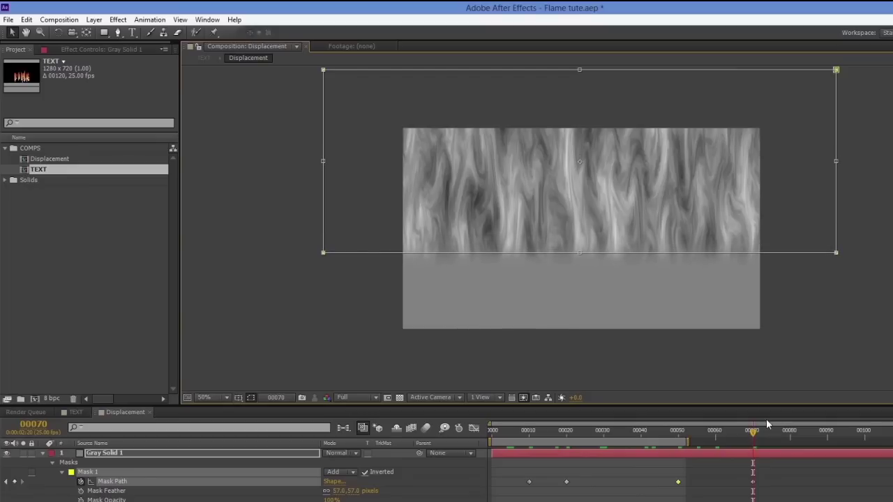
- At frame 90, lower the mask's bottom edge slightly further, to about the middle of the letters' height
{"action": "left_click_drag", "start_coordinate": [752, 433], "coordinate": [827, 434]}
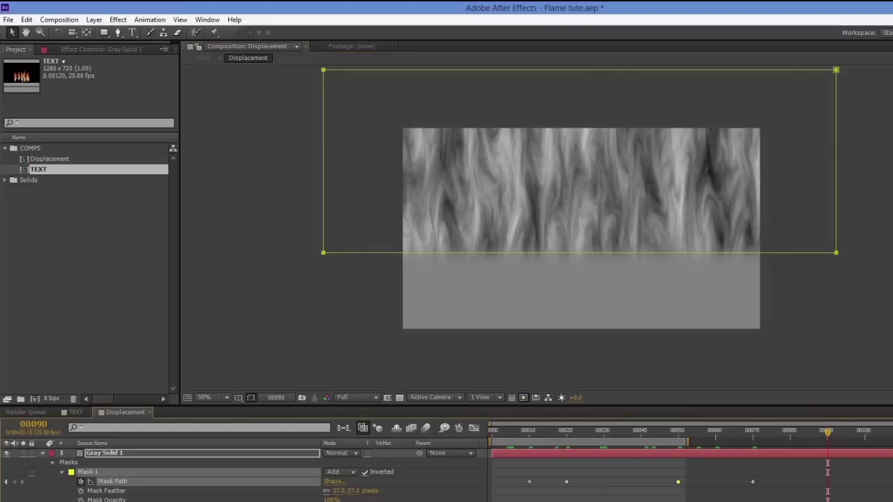
{"action": "double_click", "coordinate": [323, 253]}
{"action": "left_click_drag", "start_coordinate": [580, 253], "coordinate": [580, 267]}
- Check the flames in the TEXT composition up to frame 100, and open the Purge options
{"action": "left_click", "coordinate": [74, 412]}
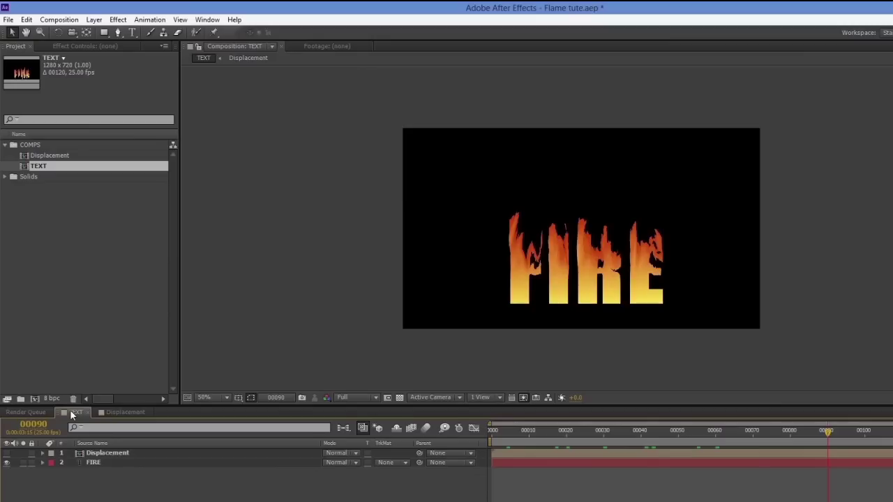
{"action": "left_click_drag", "start_coordinate": [827, 433], "coordinate": [865, 433]}
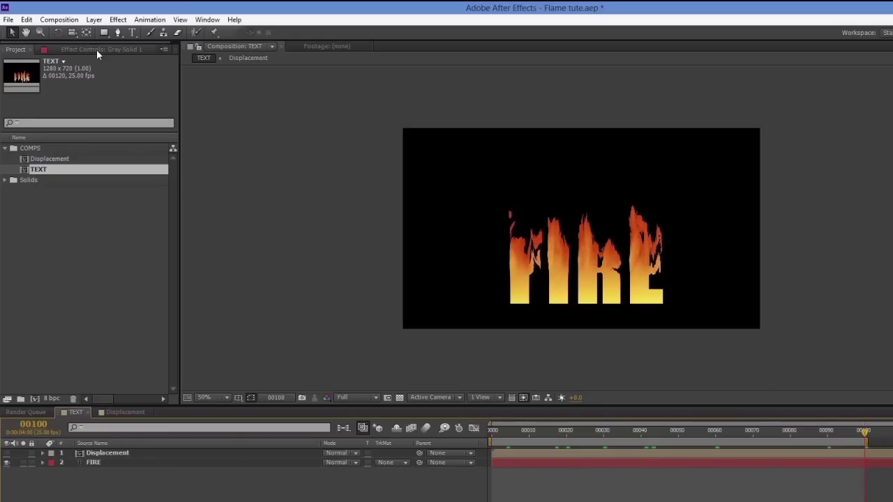
{"action": "left_click", "coordinate": [26, 20]}
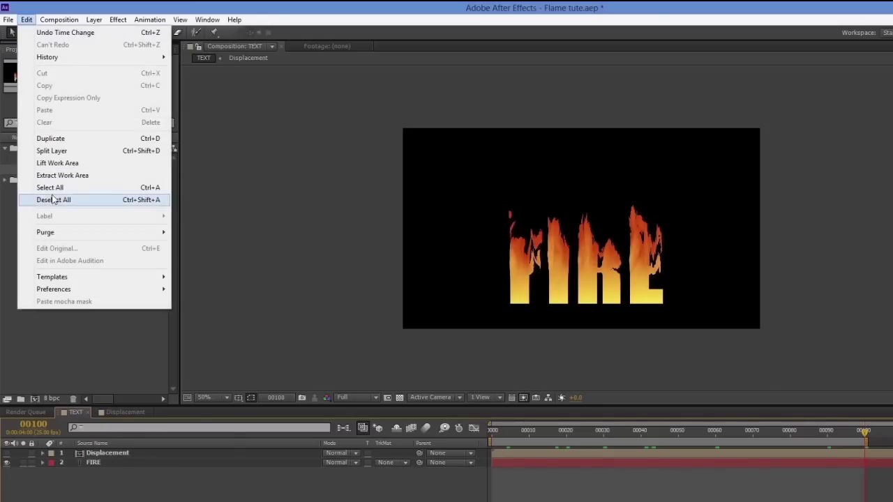
{"action": "left_click", "coordinate": [146, 233]}
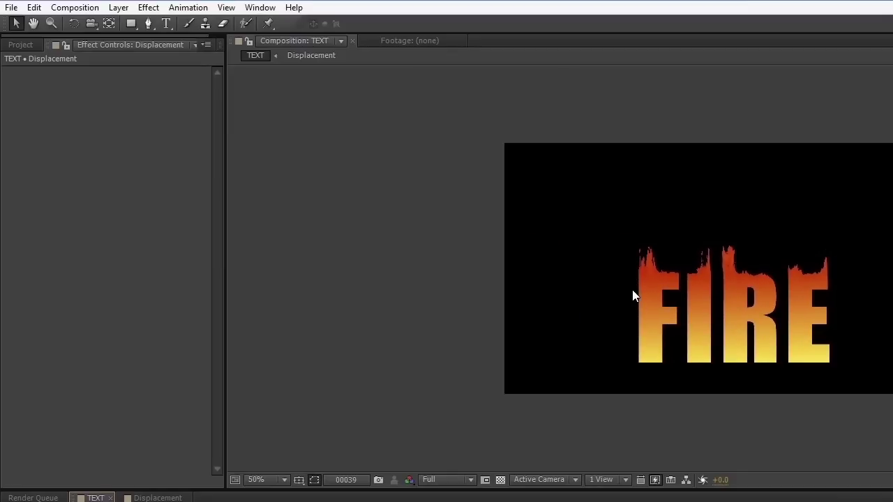
- Set the FIRE layer's Max Horizontal Displacement to -83.3 in the TEXT composition and preview the flames
{"action": "left_click", "coordinate": [606, 286]}
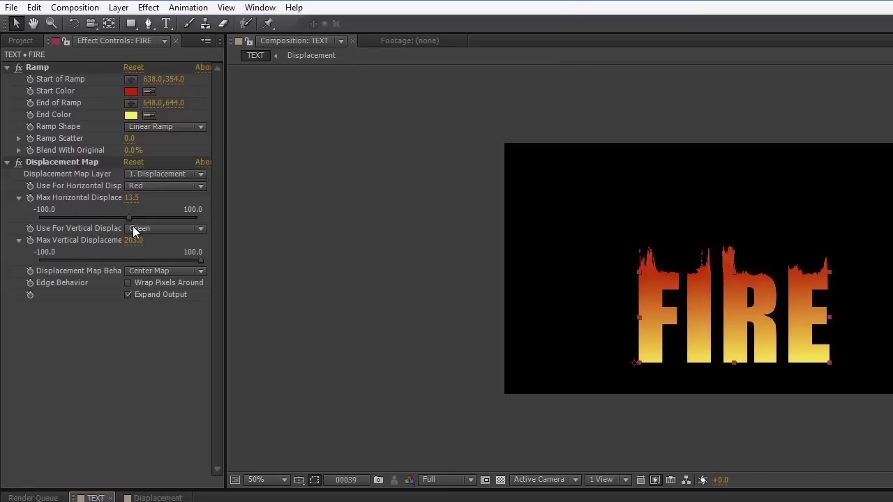
{"action": "left_click_drag", "start_coordinate": [127, 218], "coordinate": [77, 220]}
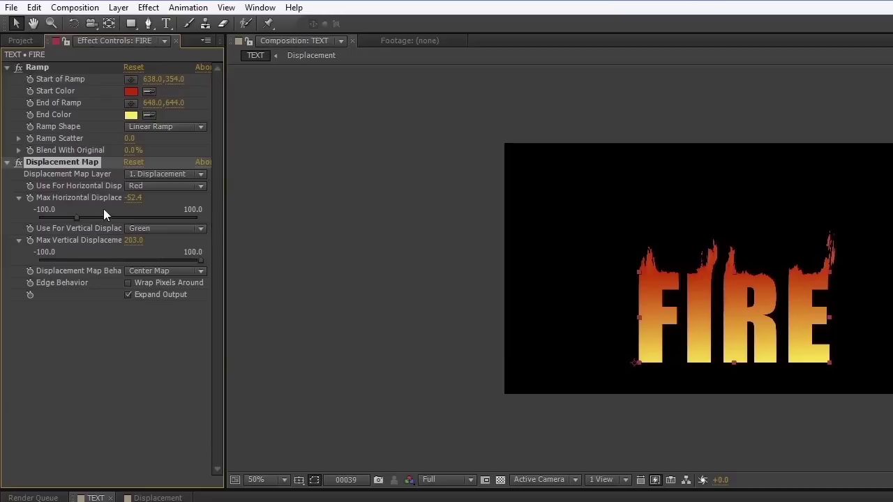
{"action": "left_click_drag", "start_coordinate": [75, 217], "coordinate": [49, 219]}
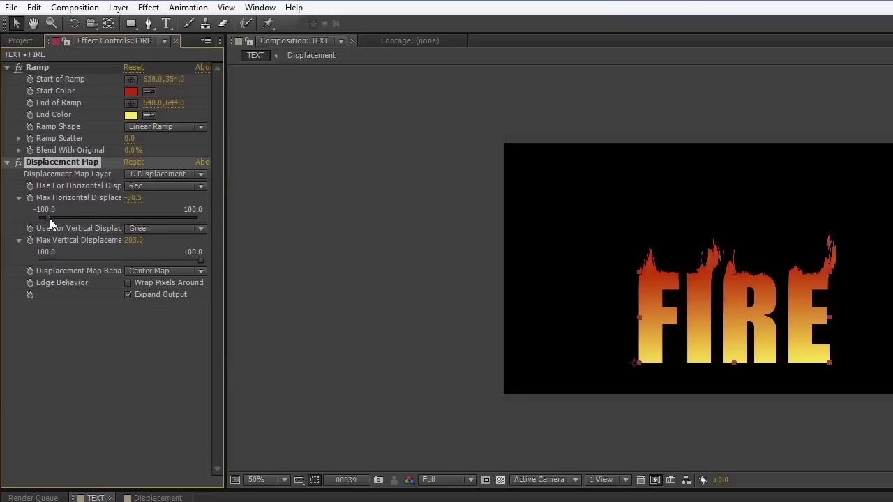
{"action": "key", "text": "space"}
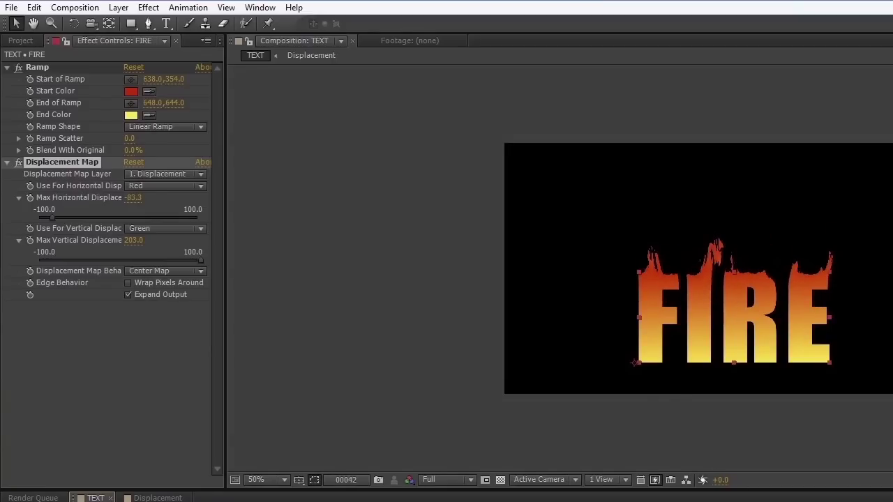
- Duplicate the Displacement and TEXT compositions together, and clear the selection
{"action": "left_click", "coordinate": [20, 40]}
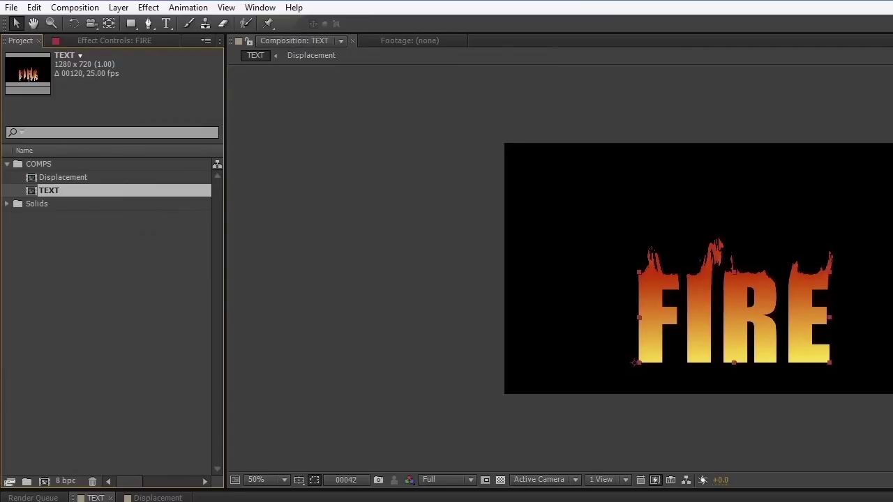
{"action": "left_click", "coordinate": [604, 487]}
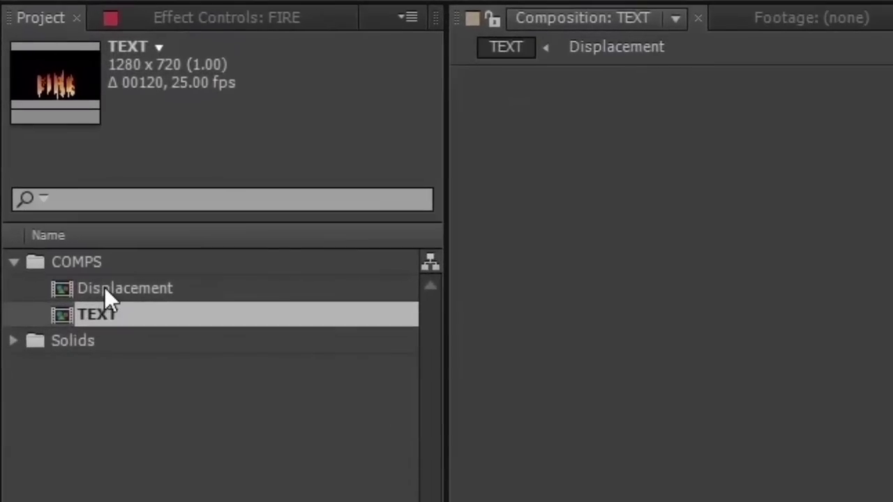
{"action": "left_click", "coordinate": [104, 288], "text": "ctrl"}
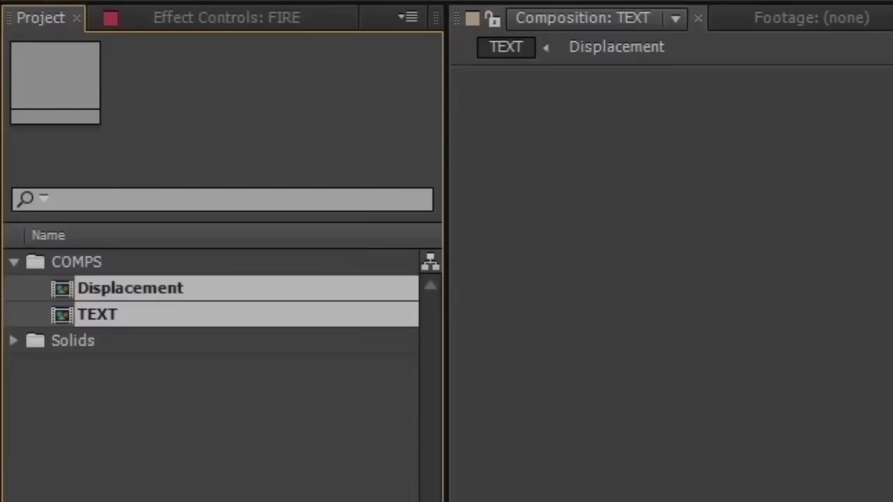
{"action": "key", "text": "ctrl+d"}
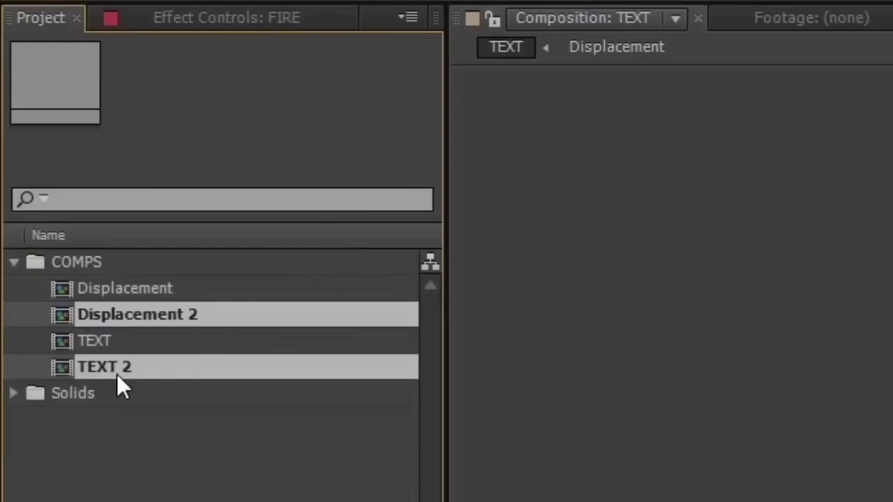
{"action": "key", "text": "ctrl+shift+a"}
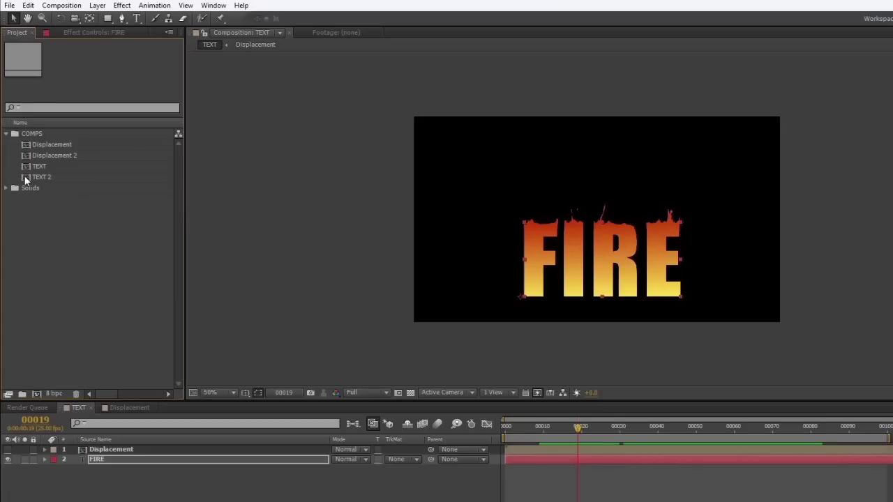
- In the TEXT 2 composition at frame 20, add an inverted rectangular mask to the FIRE layer covering the lower part of the letters
{"action": "double_click", "coordinate": [26, 180]}
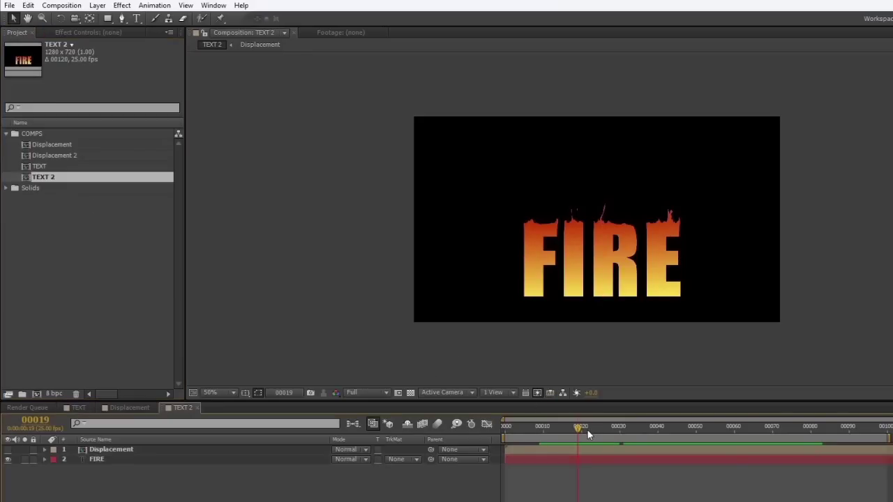
{"action": "left_click_drag", "start_coordinate": [578, 432], "coordinate": [582, 432]}
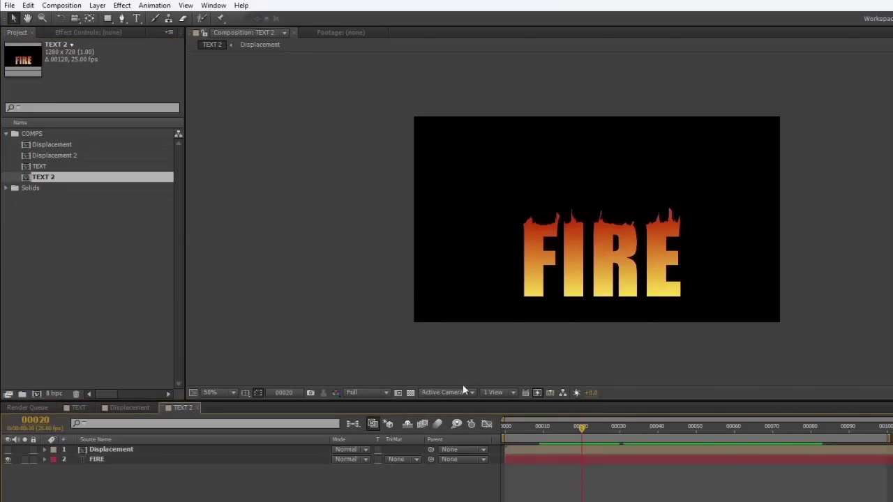
{"action": "left_click", "coordinate": [101, 461]}
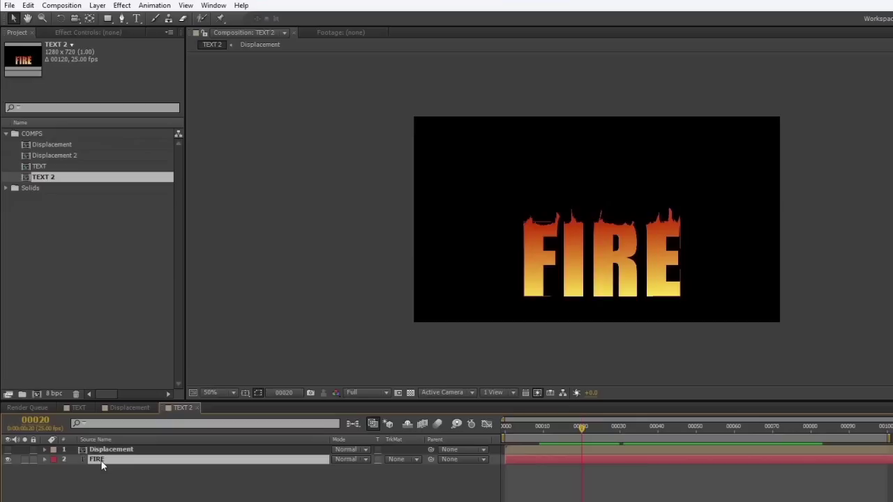
{"action": "left_click", "coordinate": [107, 18]}
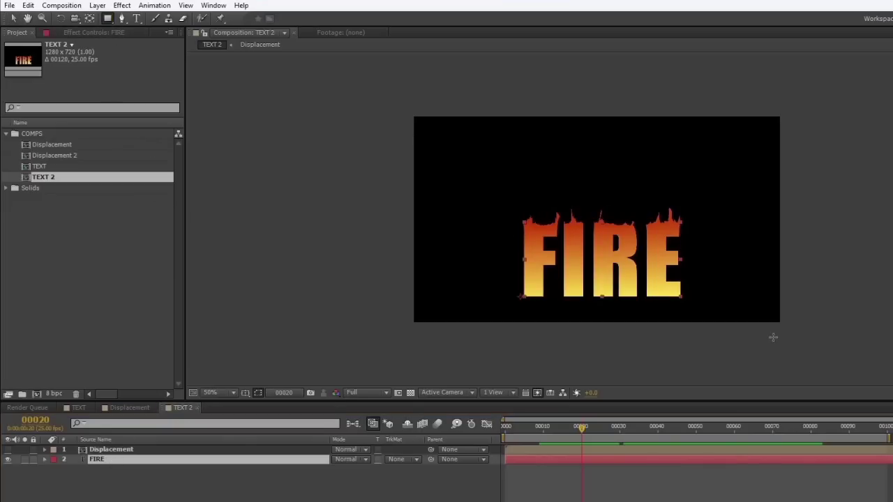
{"action": "left_click_drag", "start_coordinate": [813, 352], "coordinate": [395, 253]}
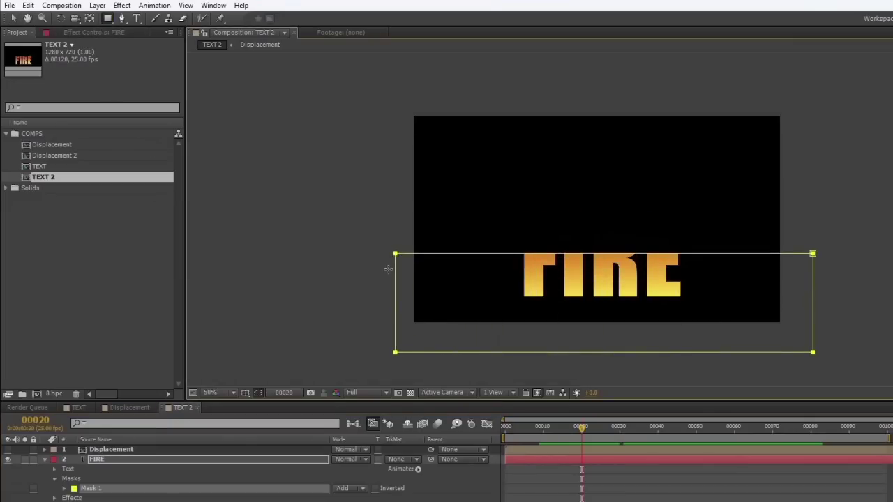
{"action": "left_click", "coordinate": [374, 488]}
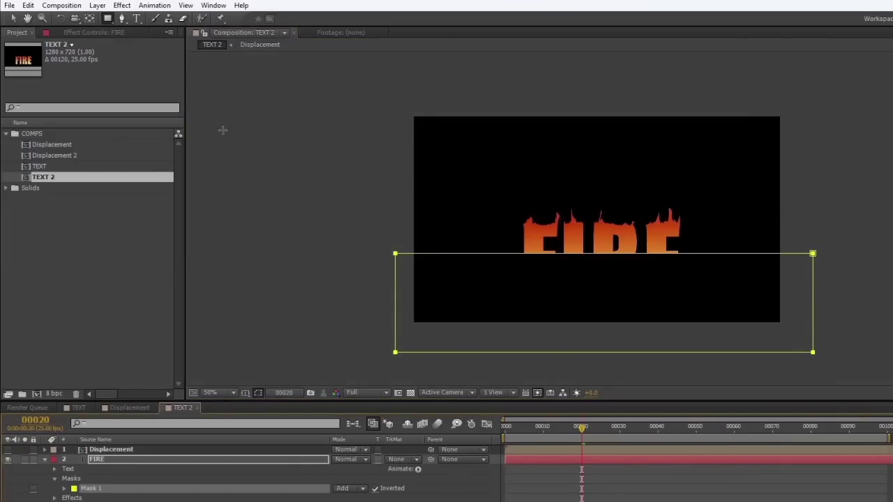
- Raise the mask's top edge to just below the tops of the FIRE letters, and scrub forward to about frame 31
{"action": "left_click", "coordinate": [13, 18]}
{"action": "double_click", "coordinate": [397, 254]}
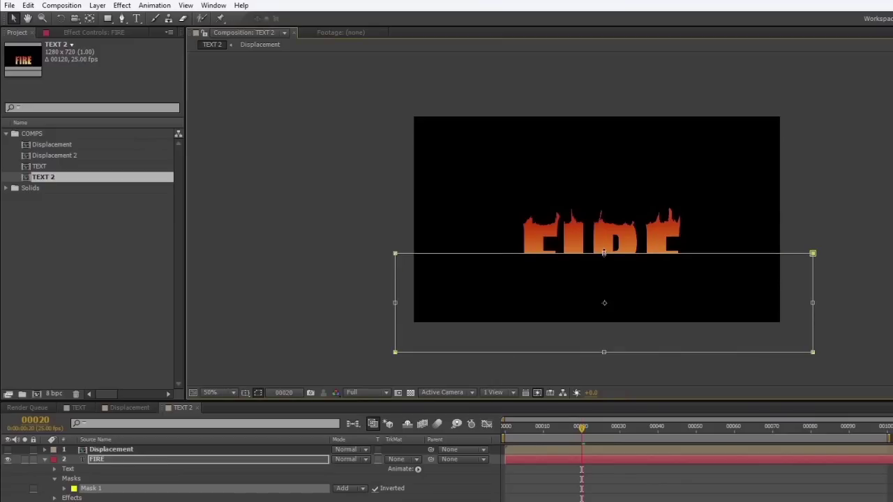
{"action": "mouse_move", "coordinate": [605, 239]}
{"action": "left_mouse_down"}
{"action": "mouse_move", "coordinate": [604, 215]}
{"action": "mouse_move", "coordinate": [604, 230]}
{"action": "left_mouse_up"}
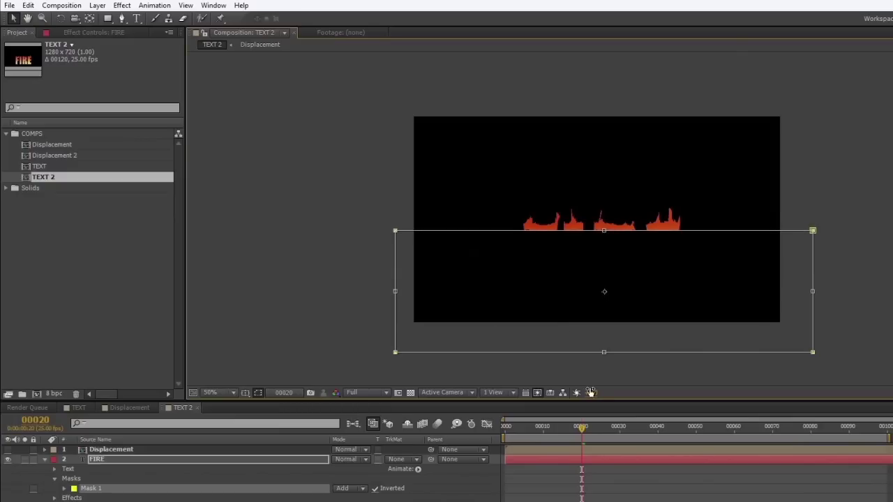
{"action": "left_click_drag", "start_coordinate": [582, 428], "coordinate": [623, 428]}
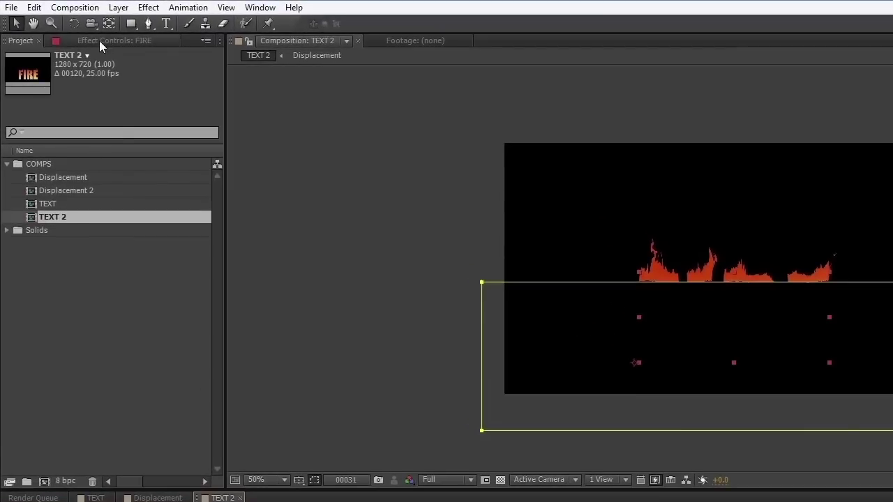
- Set the TEXT 2 FIRE layer's Max Vertical Displacement to 511 and Max Horizontal Displacement to -40.3, previewing the flames
{"action": "left_click", "coordinate": [99, 41]}
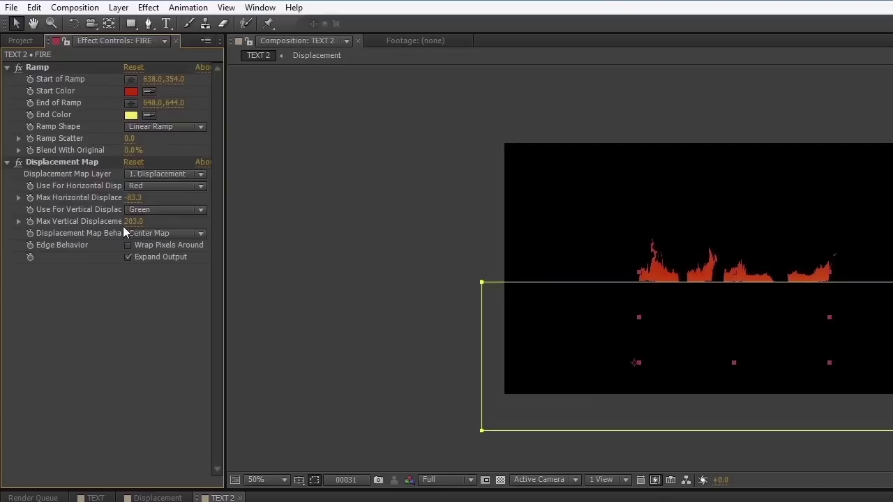
{"action": "left_click_drag", "start_coordinate": [132, 222], "coordinate": [321, 207]}
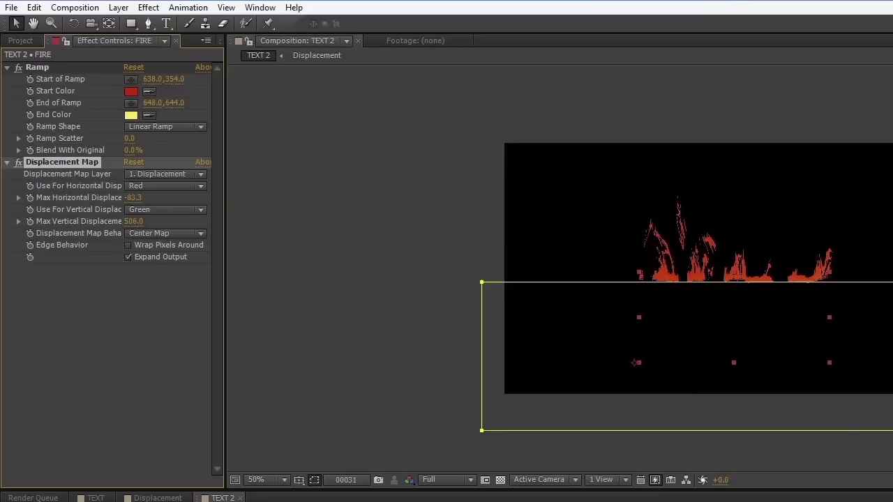
{"action": "key", "text": "space"}
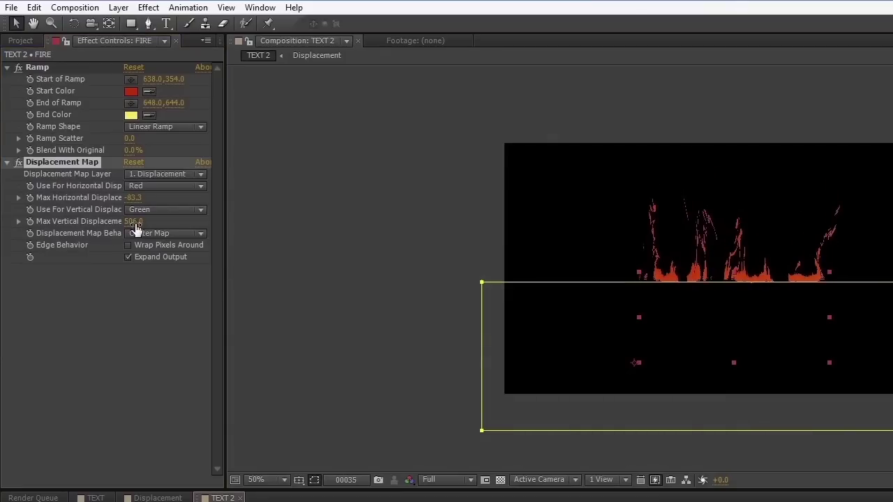
{"action": "left_click_drag", "start_coordinate": [132, 223], "coordinate": [139, 233]}
{"action": "left_click_drag", "start_coordinate": [128, 198], "coordinate": [216, 231]}
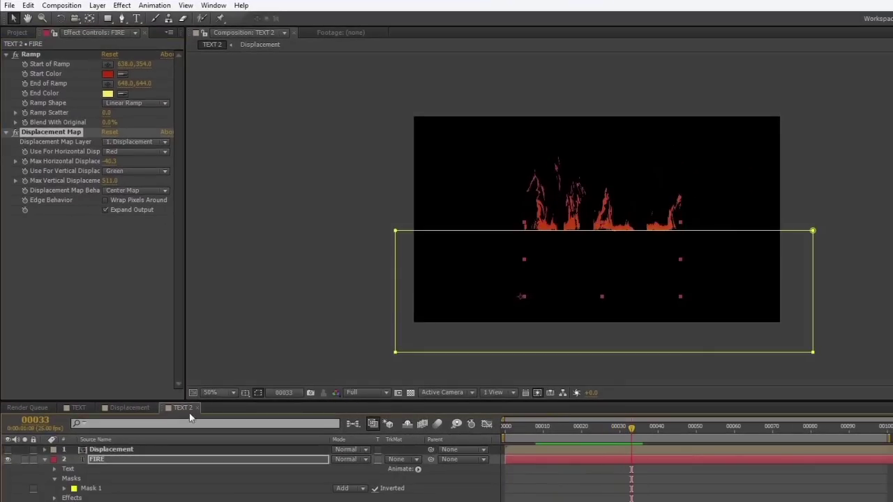
- Feather Mask 1 on the TEXT 2 FIRE layer to soften its cut edge, comparing with the TEXT composition
{"action": "left_click", "coordinate": [78, 408]}
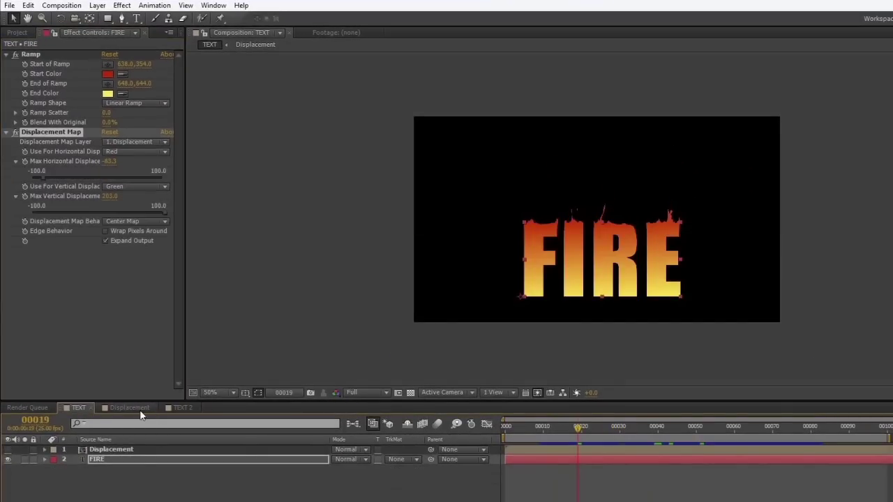
{"action": "left_click", "coordinate": [179, 407]}
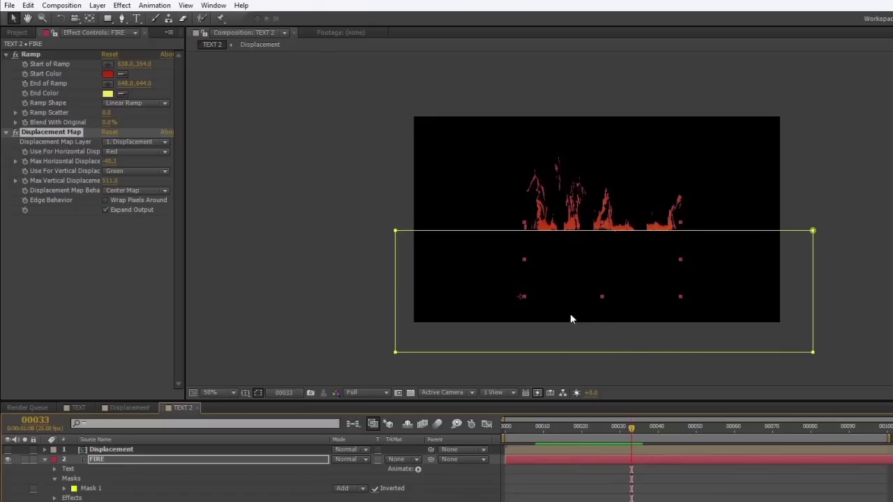
{"action": "left_click", "coordinate": [64, 488]}
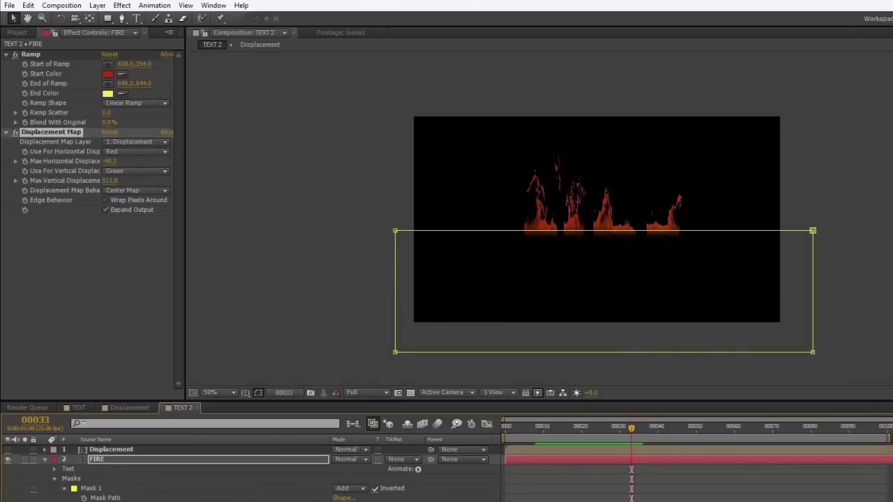
{"action": "left_click", "coordinate": [91, 489]}
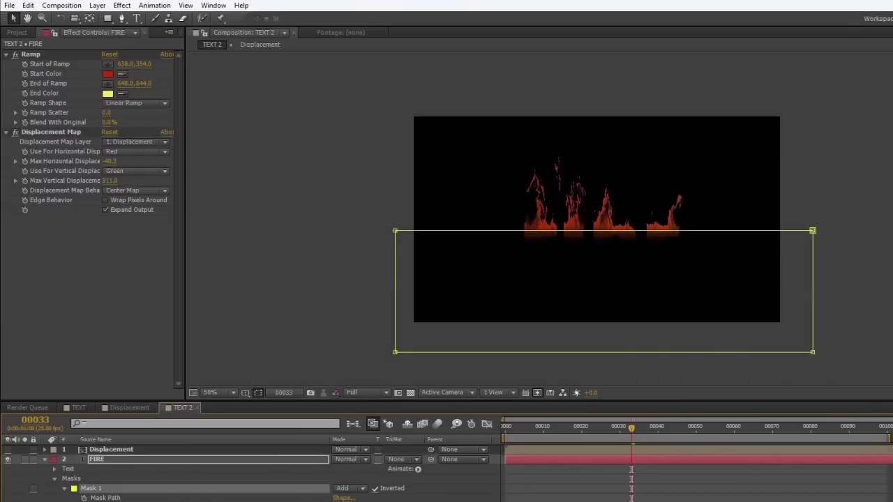
{"action": "left_click", "coordinate": [79, 407]}
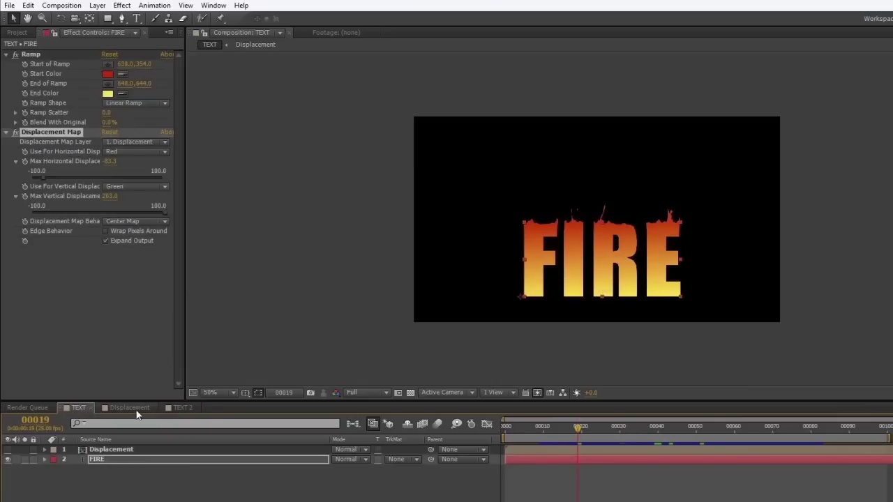
{"action": "left_click", "coordinate": [180, 408]}
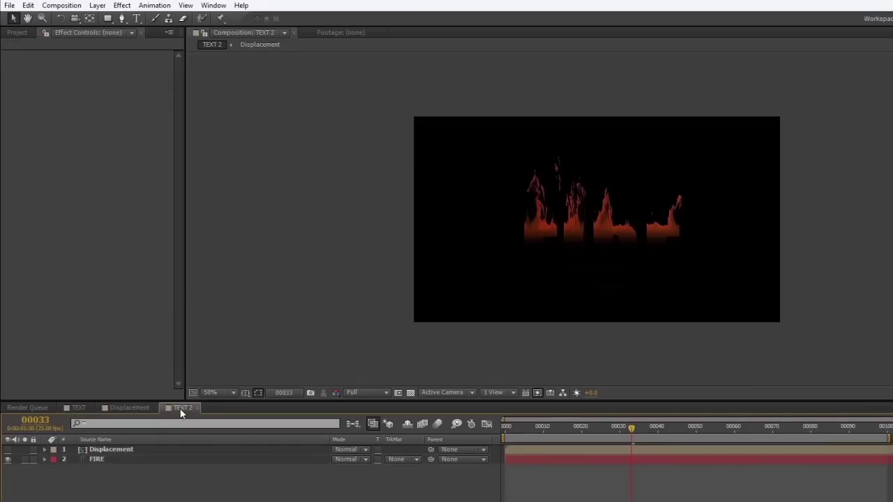
- In the Displacement 2 composition, set White Solid 1's Turbulent Noise Scale Width to 106.4 and Scale Height to 494.2
{"action": "left_click", "coordinate": [17, 32]}
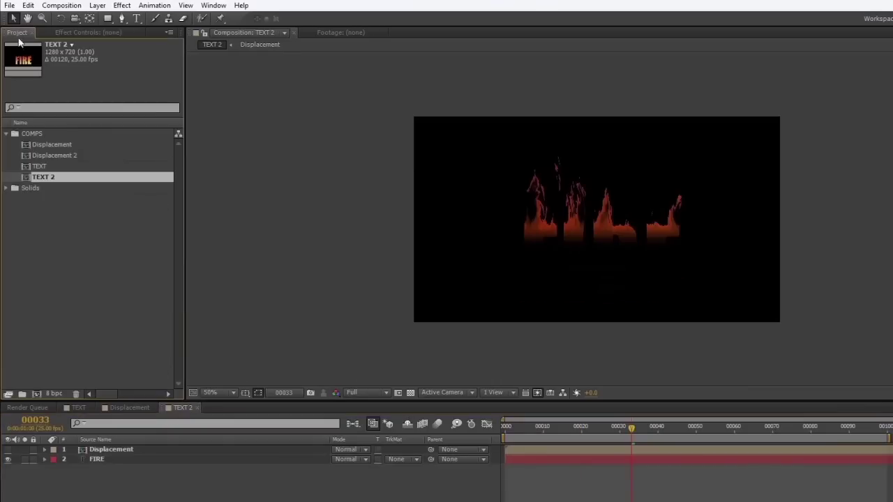
{"action": "left_click", "coordinate": [48, 155]}
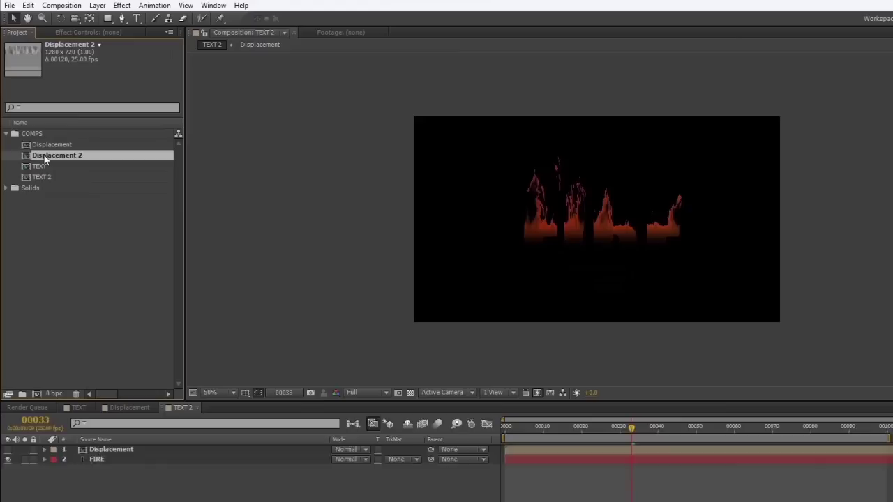
{"action": "double_click", "coordinate": [44, 158]}
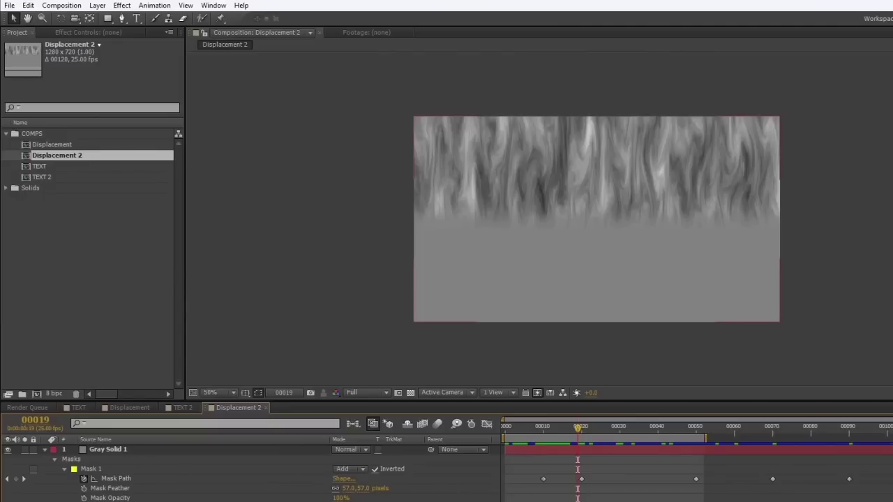
{"action": "left_click", "coordinate": [541, 138]}
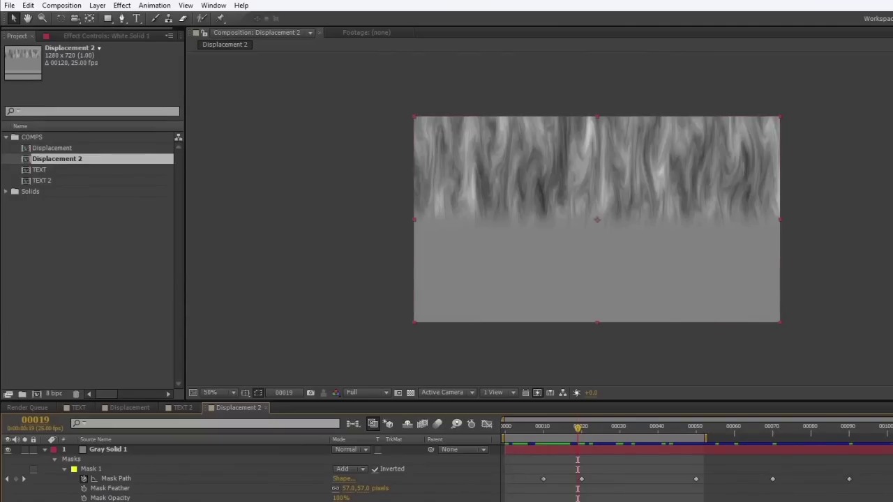
{"action": "left_click", "coordinate": [103, 36]}
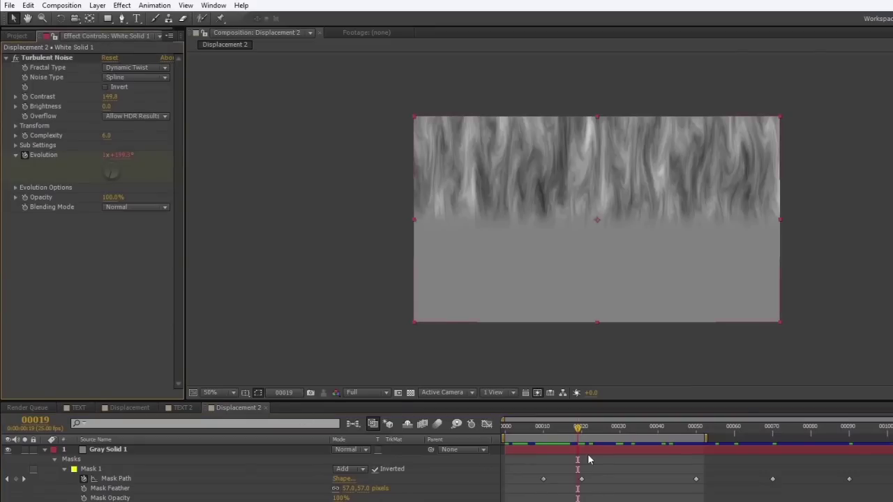
{"action": "left_click_drag", "start_coordinate": [578, 428], "coordinate": [555, 436]}
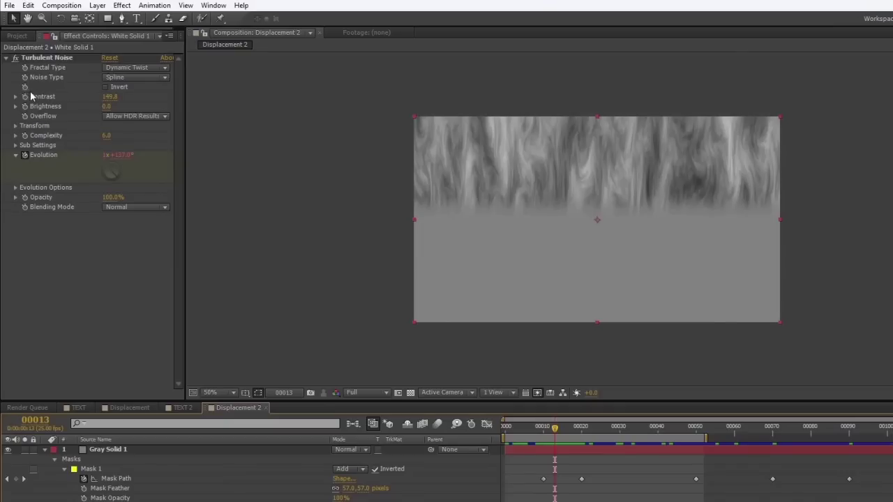
{"action": "left_click", "coordinate": [105, 87]}
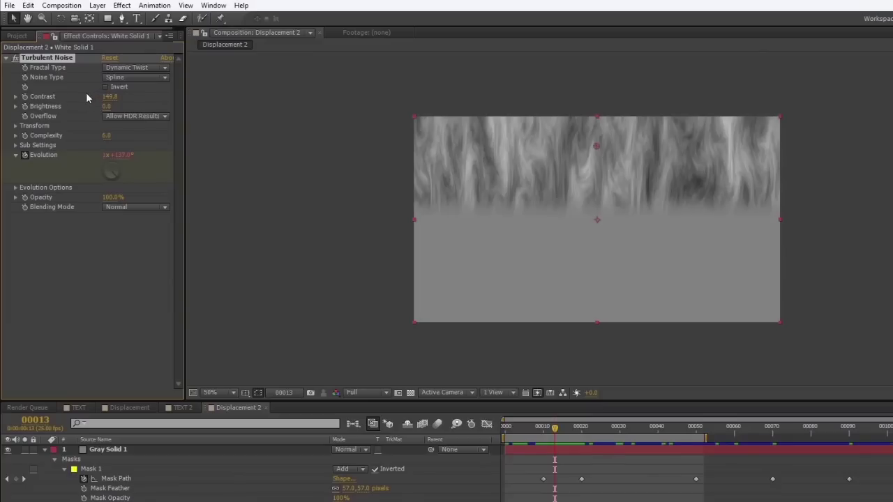
{"action": "left_click", "coordinate": [16, 127]}
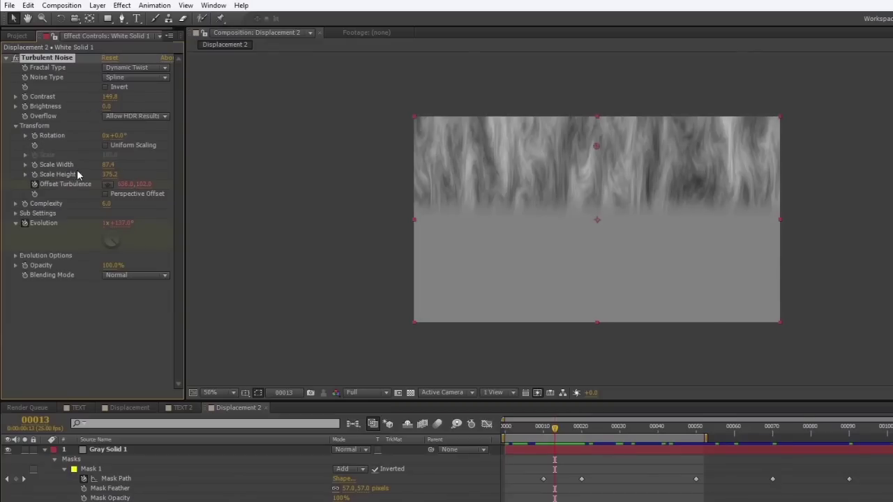
{"action": "left_click_drag", "start_coordinate": [106, 164], "coordinate": [115, 165]}
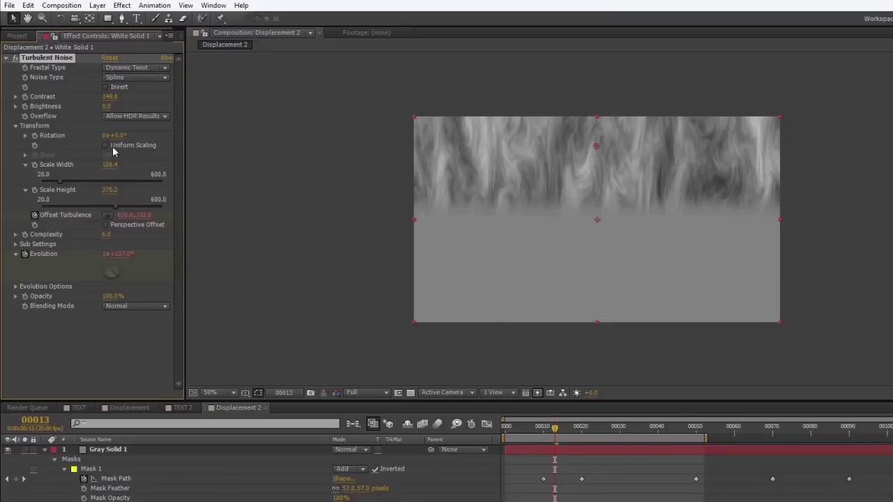
{"action": "left_click_drag", "start_coordinate": [111, 189], "coordinate": [174, 189]}
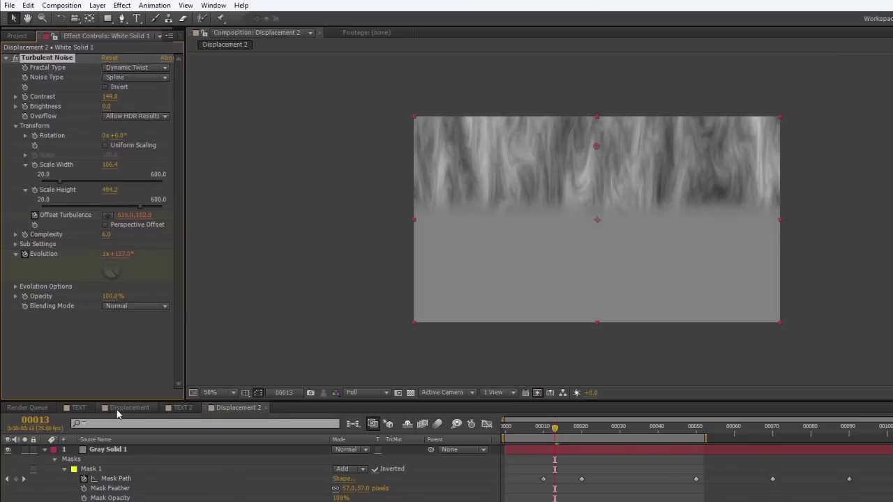
- Compare the TEXT and TEXT 2 compositions and preview the TEXT 2 flames around frame 31
{"action": "left_click", "coordinate": [79, 408]}
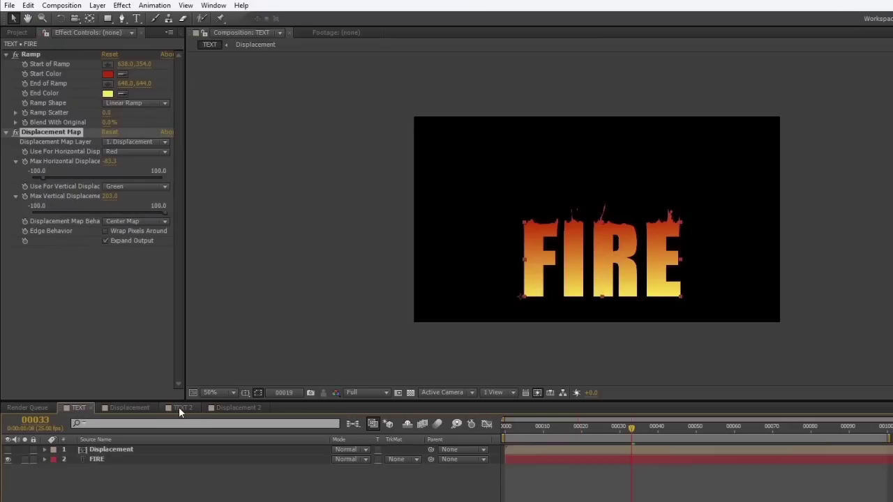
{"action": "left_click", "coordinate": [180, 407]}
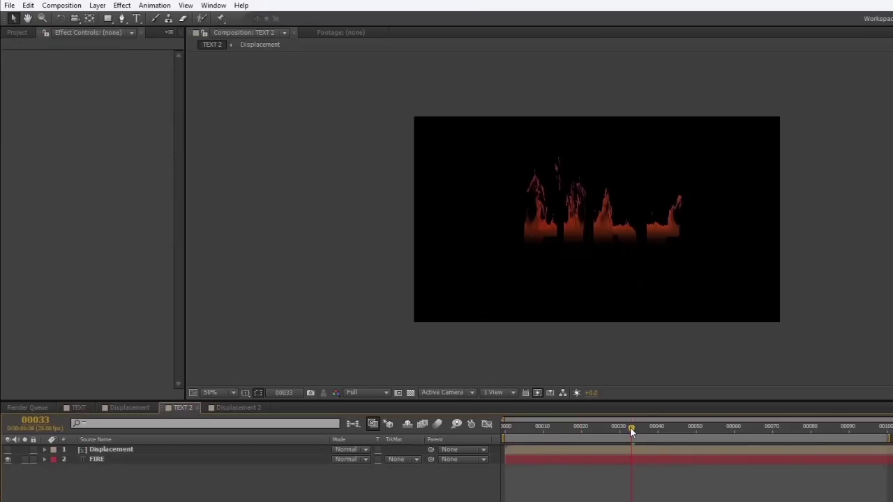
{"action": "mouse_move", "coordinate": [631, 432]}
{"action": "left_mouse_down"}
{"action": "mouse_move", "coordinate": [540, 430]}
{"action": "mouse_move", "coordinate": [820, 427]}
{"action": "mouse_move", "coordinate": [621, 433]}
{"action": "left_mouse_up"}
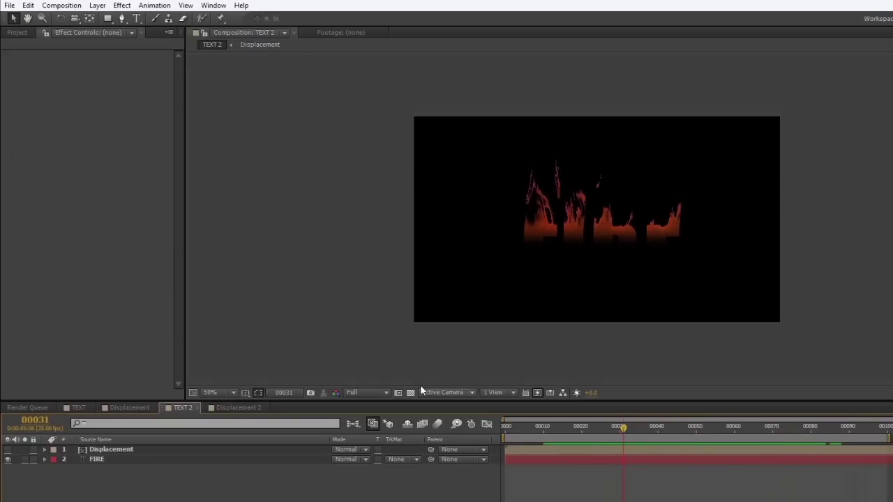
{"action": "key", "text": "ctrl+0"}
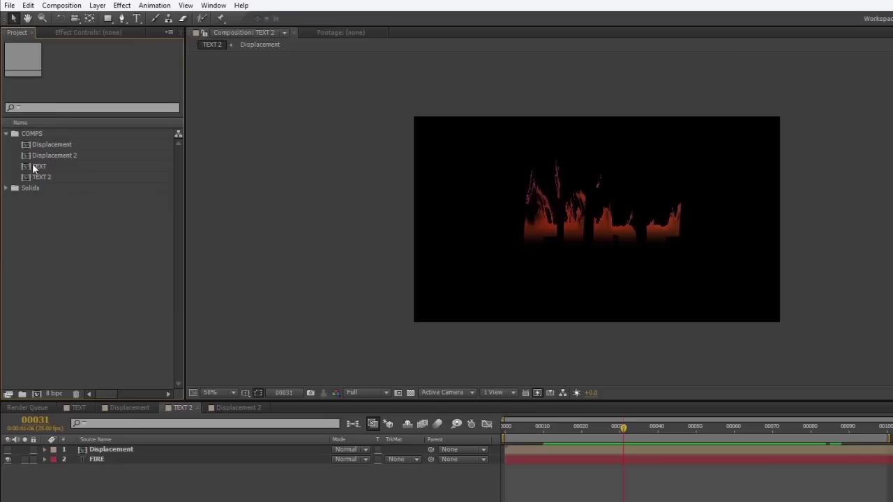
- Create a new 1280 x 720, 25 fps, 120-frame composition named Flaming Text
{"action": "left_click", "coordinate": [63, 5]}
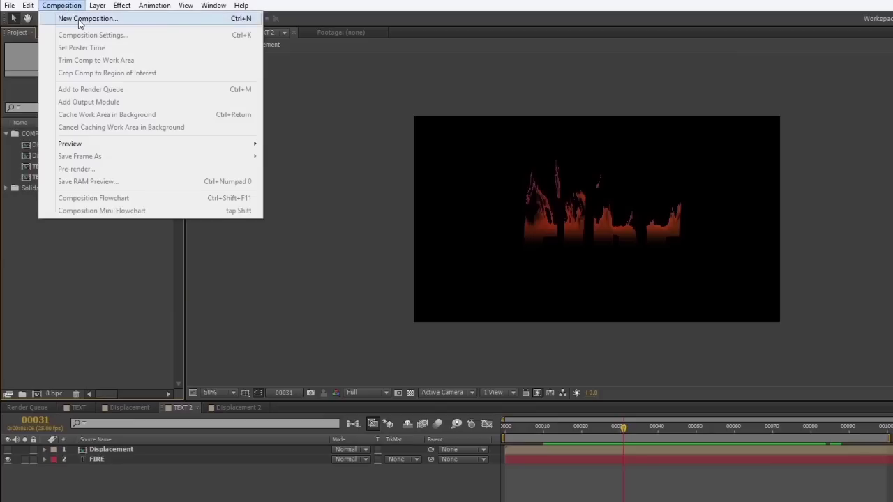
{"action": "left_click", "coordinate": [78, 21]}
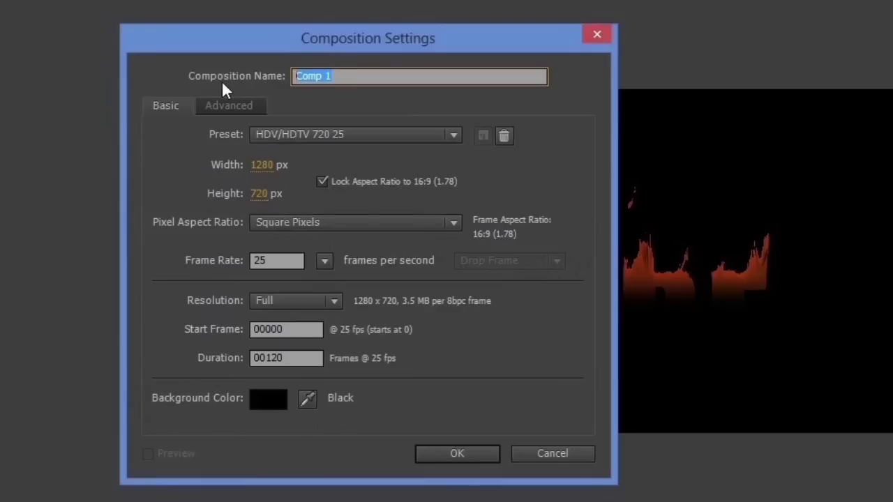
{"action": "type", "text": "Flaming Text"}
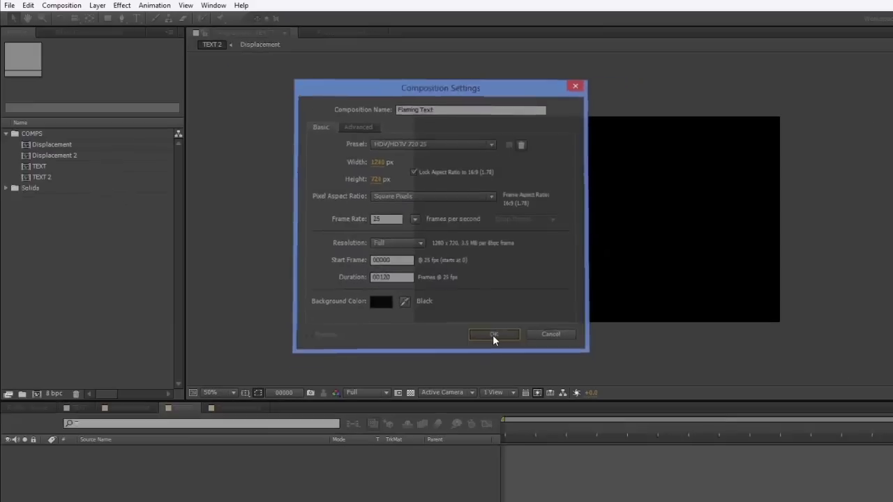
{"action": "left_click", "coordinate": [457, 454]}
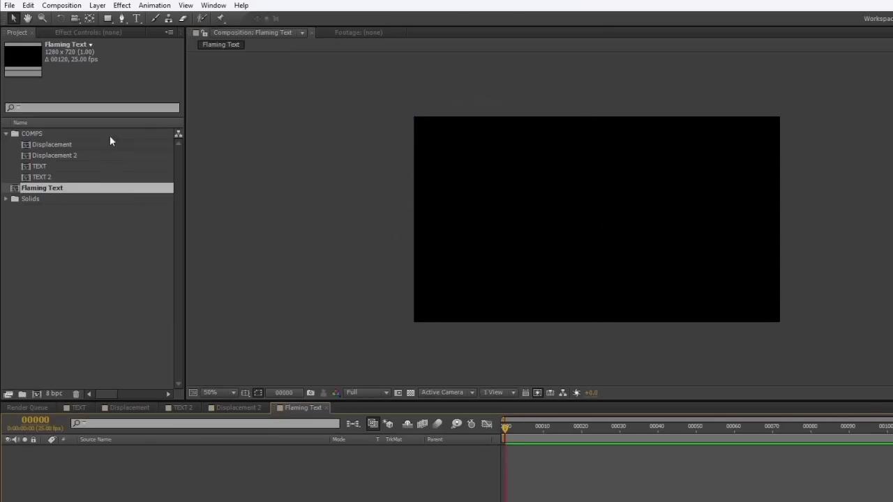
- Add the TEXT and TEXT 2 compositions to Flaming Text as layers and scrub to frame 67
{"action": "left_click", "coordinate": [28, 166]}
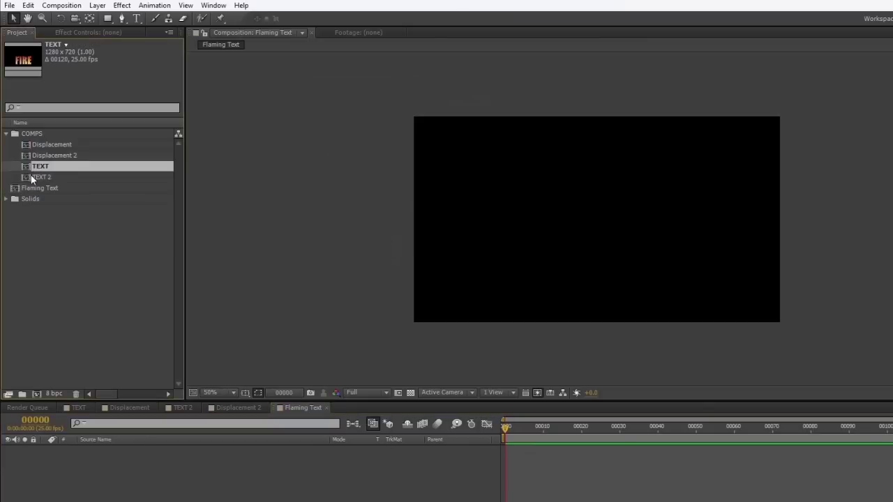
{"action": "left_click", "coordinate": [33, 177], "text": "shift"}
{"action": "left_click_drag", "start_coordinate": [26, 175], "coordinate": [87, 466]}
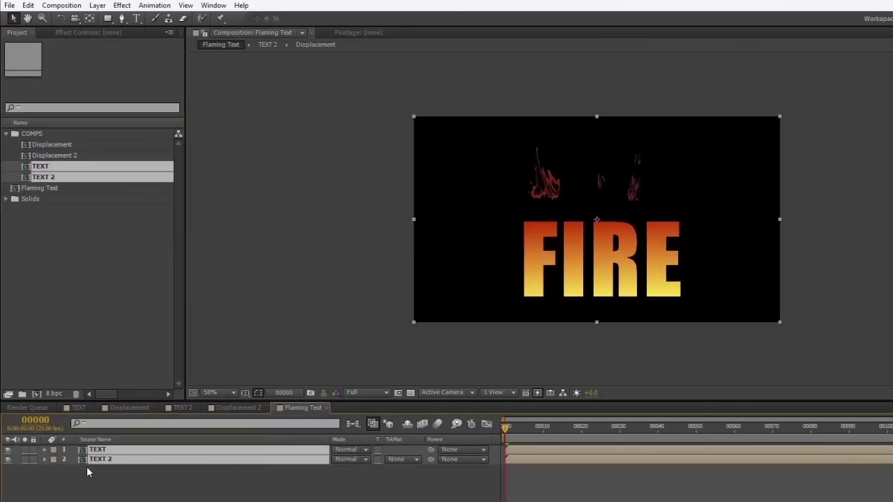
{"action": "left_click_drag", "start_coordinate": [499, 432], "coordinate": [761, 447]}
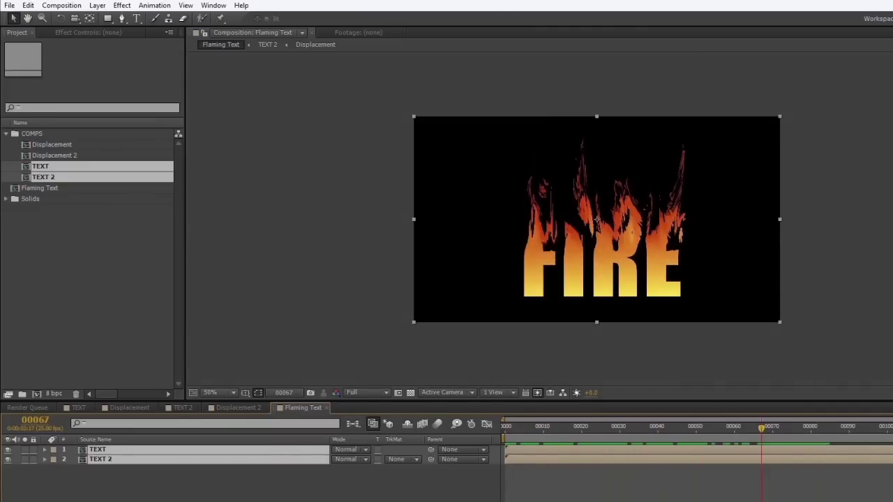
- Move the TEXT 2 layer above TEXT and briefly hide it to compare the result without its flames
{"action": "left_click", "coordinate": [101, 460]}
{"action": "left_click_drag", "start_coordinate": [100, 459], "coordinate": [102, 445]}
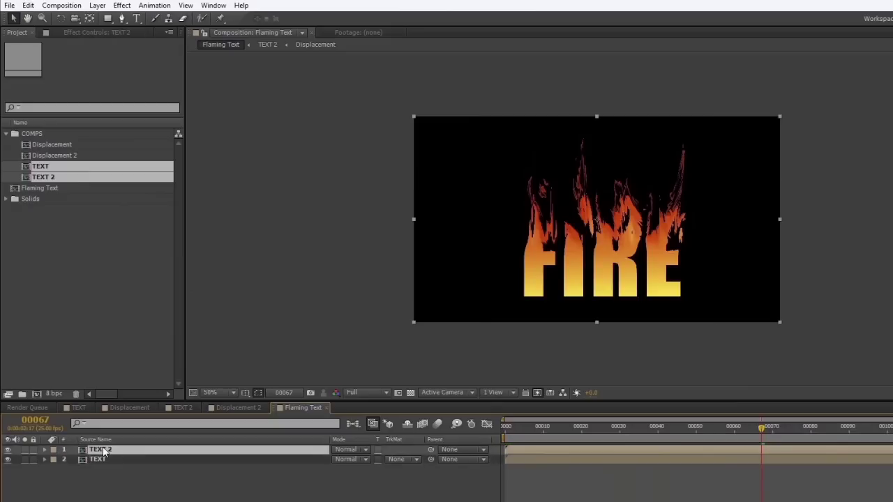
{"action": "left_click", "coordinate": [7, 451]}
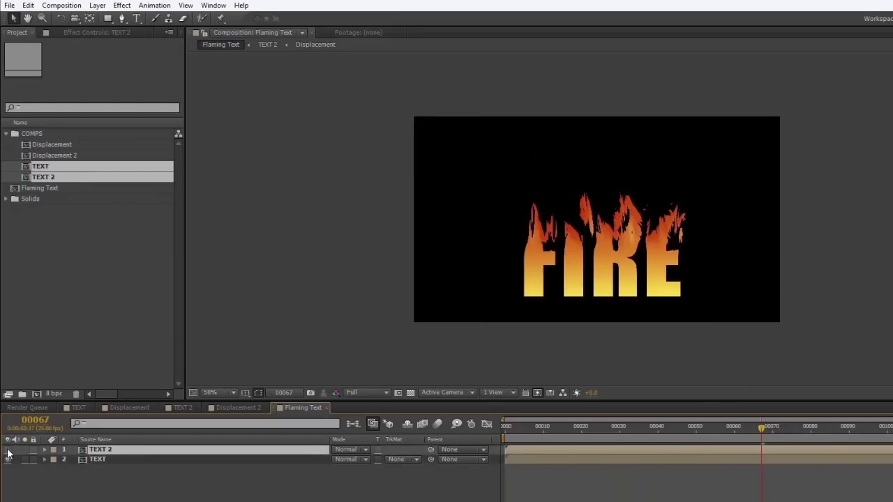
{"action": "left_click", "coordinate": [8, 450]}
- Keyframe the TEXT 2 layer's Opacity from 0% at frame 33 to 100% at frame 41, and preview the fade-in
{"action": "left_click_drag", "start_coordinate": [764, 428], "coordinate": [641, 447]}
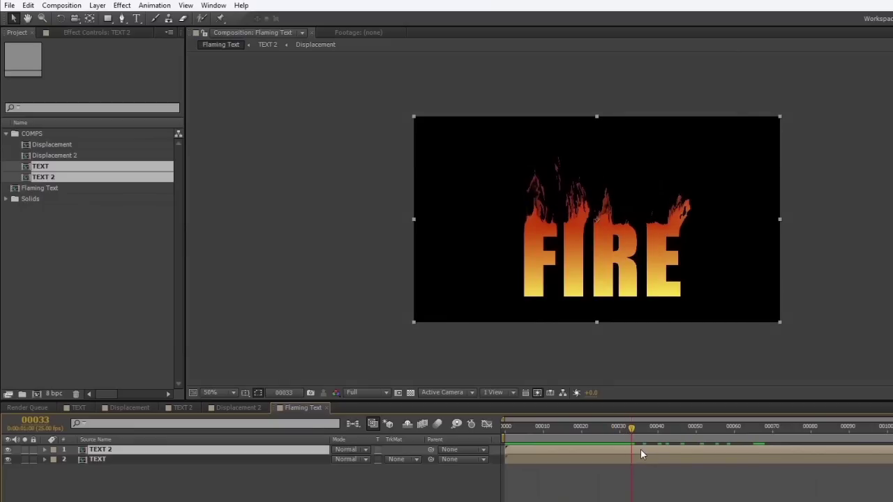
{"action": "key", "text": "t"}
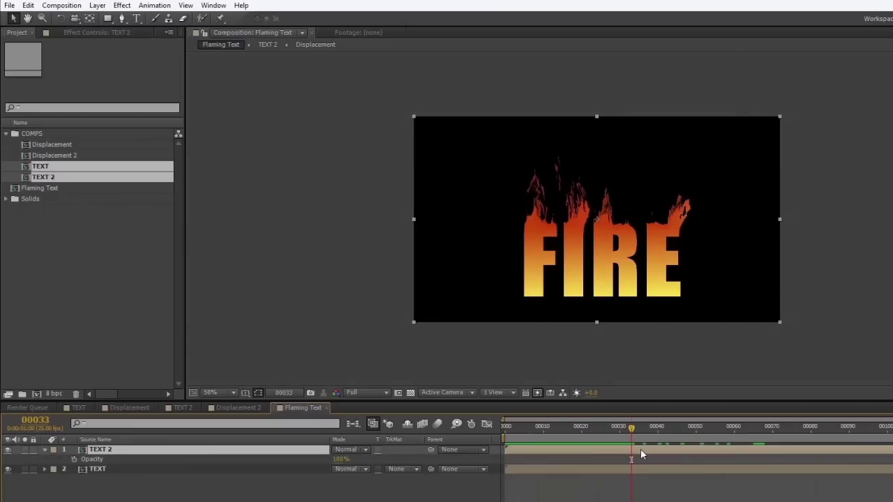
{"action": "left_click", "coordinate": [74, 460]}
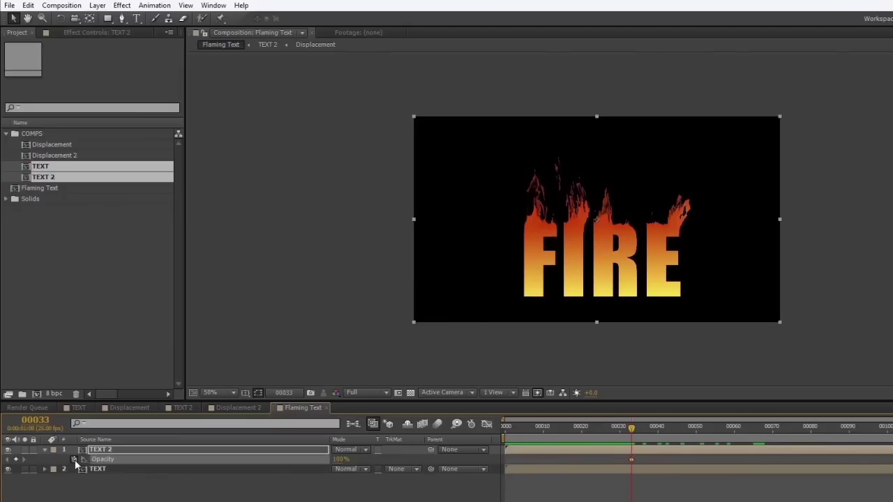
{"action": "left_click_drag", "start_coordinate": [632, 431], "coordinate": [661, 436]}
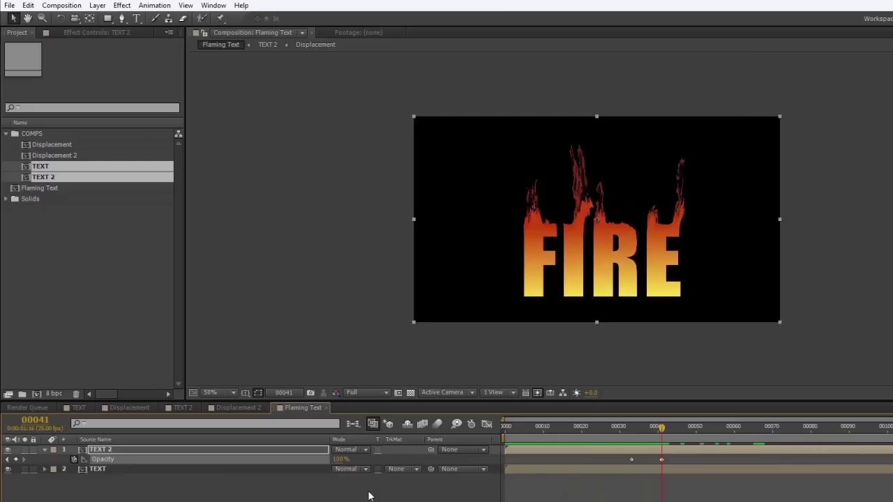
{"action": "key", "text": "j"}
{"action": "left_click_drag", "start_coordinate": [283, 464], "coordinate": [227, 471]}
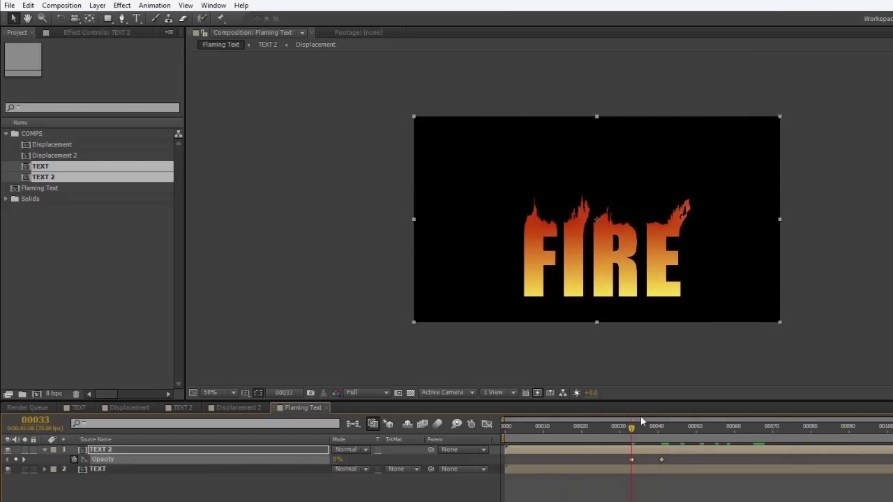
{"action": "left_click_drag", "start_coordinate": [632, 429], "coordinate": [715, 437]}
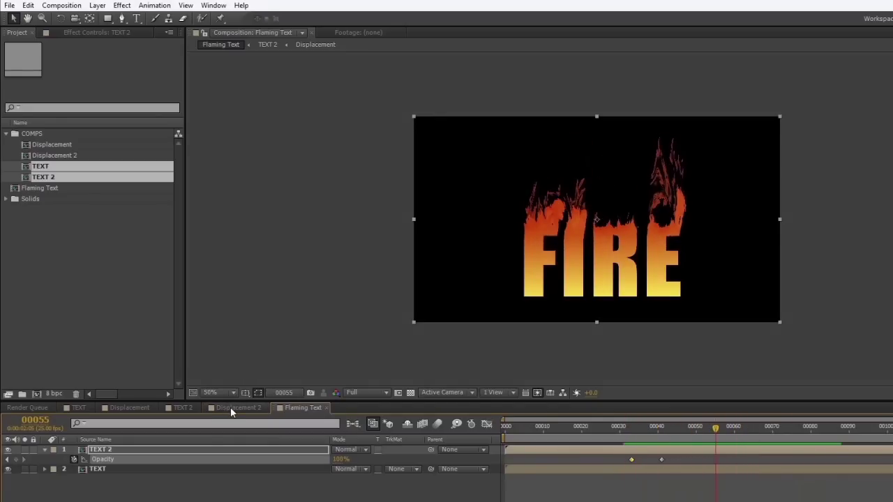
- Lower the FIRE layer's Max Vertical Displacement in the TEXT 2 composition to 386, and review the flames in Flaming Text
{"action": "left_click", "coordinate": [181, 407]}
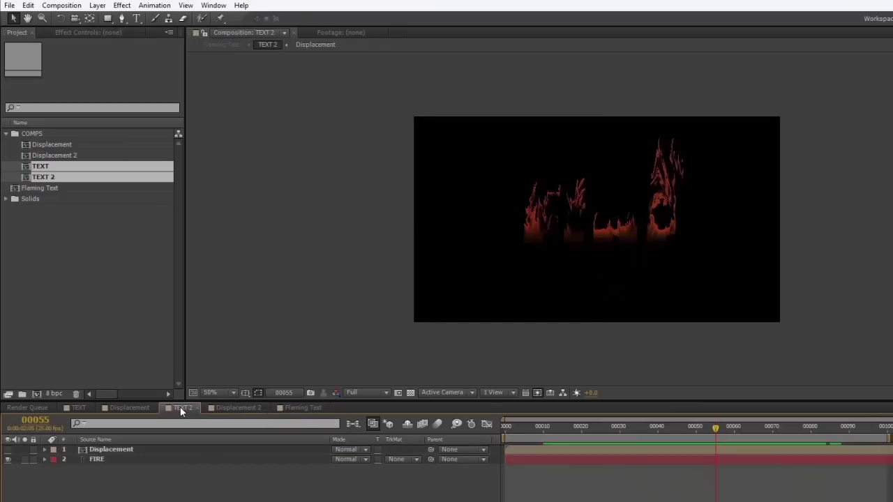
{"action": "left_click", "coordinate": [118, 460]}
{"action": "left_click", "coordinate": [82, 31]}
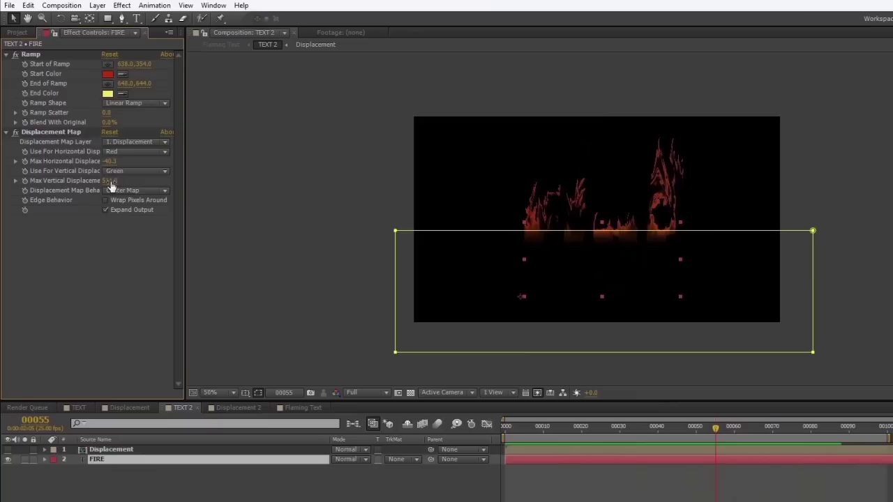
{"action": "left_click_drag", "start_coordinate": [111, 185], "coordinate": [42, 187]}
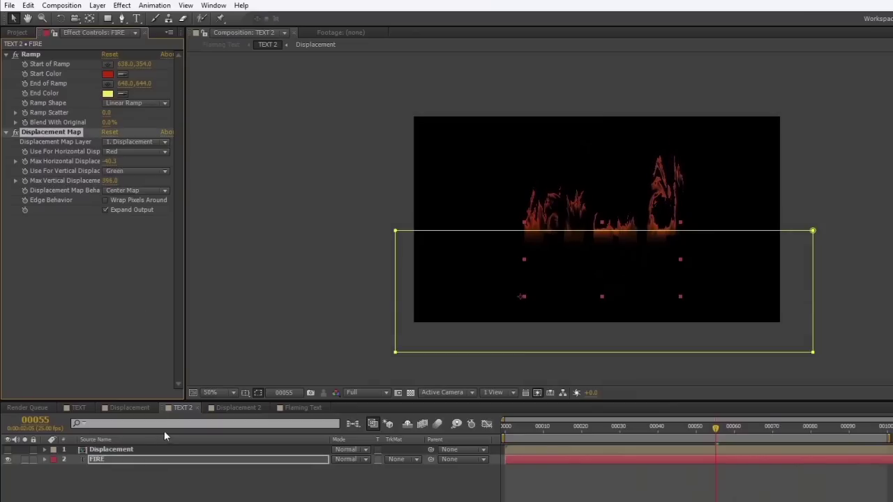
{"action": "left_click", "coordinate": [300, 408]}
{"action": "left_click_drag", "start_coordinate": [600, 434], "coordinate": [759, 425]}
{"action": "left_click_drag", "start_coordinate": [788, 418], "coordinate": [643, 429]}
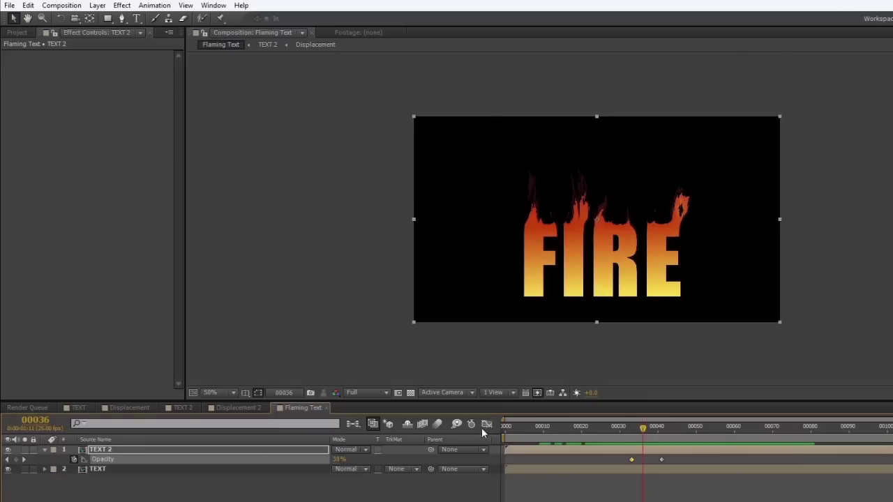
- Set the TEXT 2 layer's blending mode to Add in the Flaming Text composition
{"action": "left_click", "coordinate": [201, 450]}
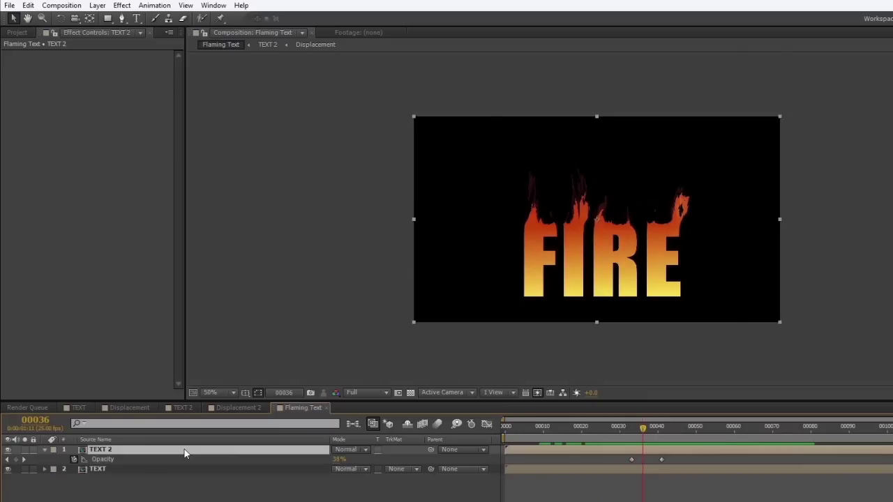
{"action": "left_click", "coordinate": [367, 451]}
{"action": "left_click", "coordinate": [389, 202]}
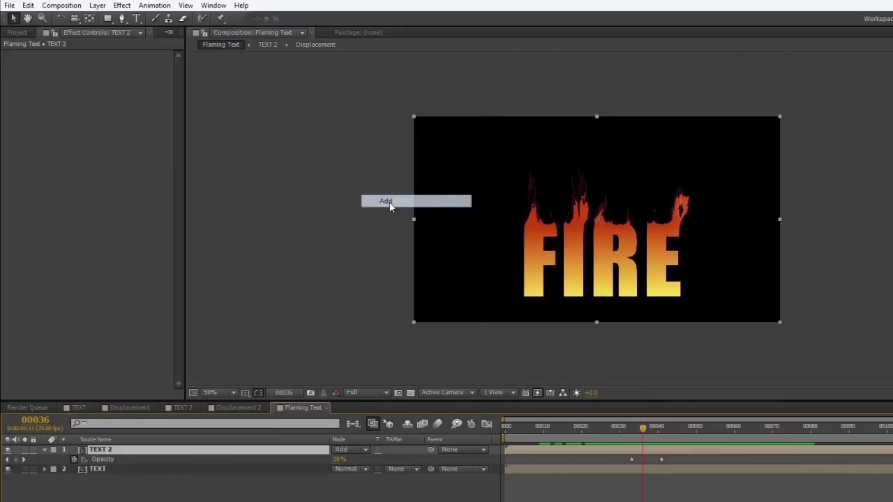
- Preview the blended flames at several frames in Flaming Text and compare them with the TEXT composition
{"action": "left_click_drag", "start_coordinate": [643, 428], "coordinate": [761, 427]}
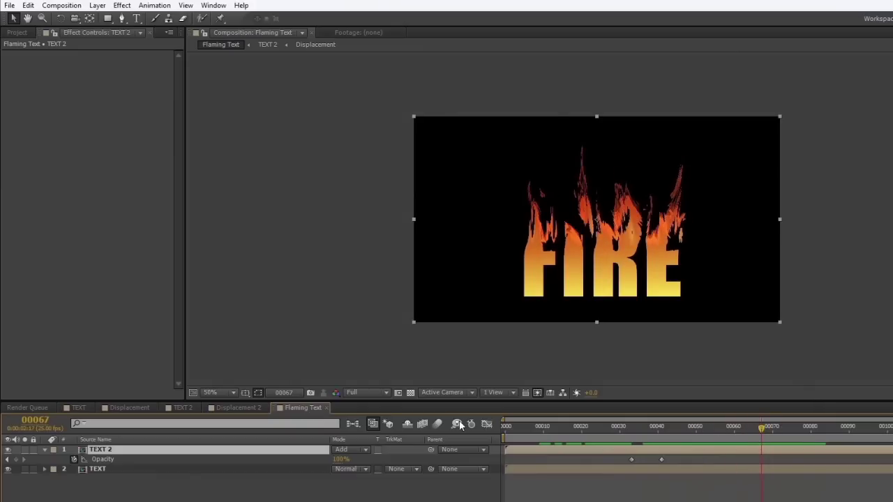
{"action": "left_click", "coordinate": [260, 501]}
{"action": "mouse_move", "coordinate": [750, 426]}
{"action": "left_mouse_down"}
{"action": "mouse_move", "coordinate": [584, 421]}
{"action": "mouse_move", "coordinate": [647, 409]}
{"action": "mouse_move", "coordinate": [754, 411]}
{"action": "mouse_move", "coordinate": [728, 407]}
{"action": "mouse_move", "coordinate": [789, 431]}
{"action": "mouse_move", "coordinate": [838, 425]}
{"action": "mouse_move", "coordinate": [687, 418]}
{"action": "mouse_move", "coordinate": [835, 411]}
{"action": "mouse_move", "coordinate": [712, 421]}
{"action": "mouse_move", "coordinate": [822, 406]}
{"action": "mouse_move", "coordinate": [732, 412]}
{"action": "mouse_move", "coordinate": [744, 413]}
{"action": "left_mouse_up"}
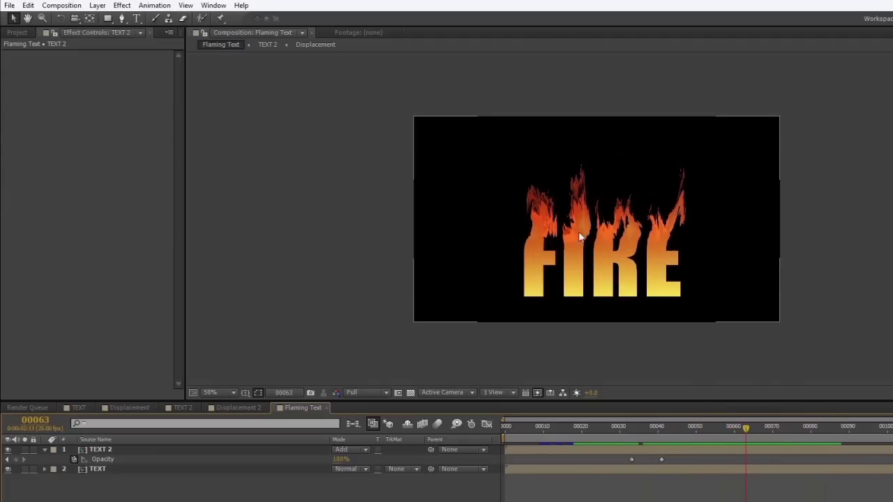
{"action": "left_click", "coordinate": [78, 407]}
{"action": "left_click_drag", "start_coordinate": [743, 433], "coordinate": [779, 422]}
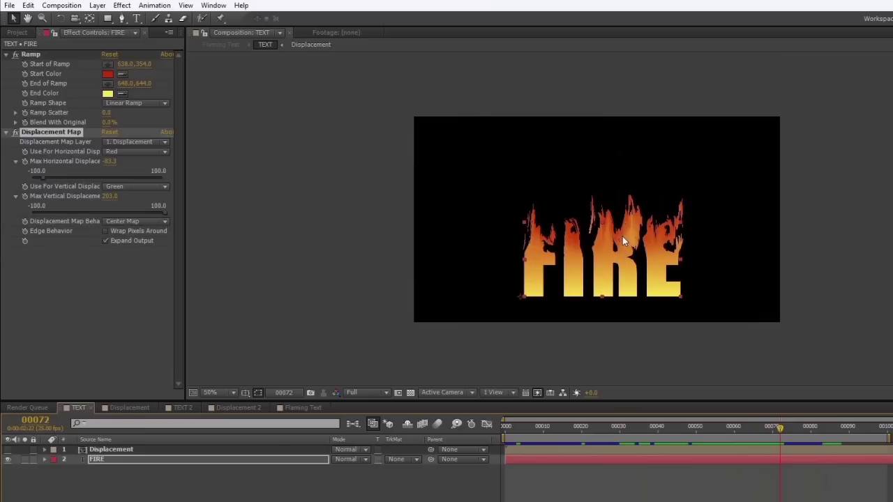
{"action": "left_click", "coordinate": [295, 406]}
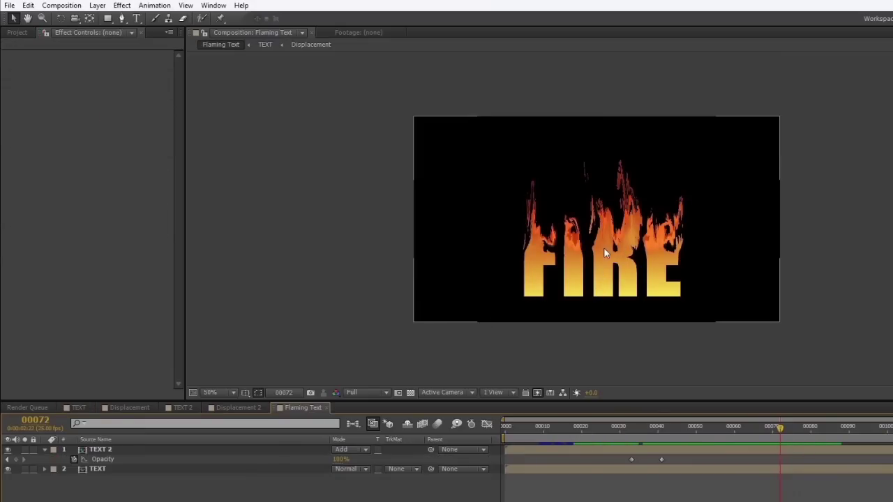
{"action": "left_click_drag", "start_coordinate": [779, 425], "coordinate": [672, 432]}
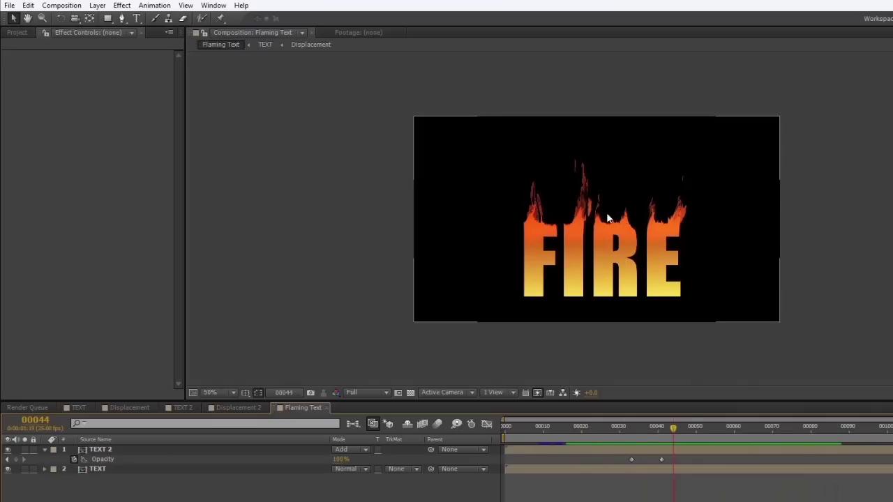
- Duplicate the Displacement composition in the COMPS folder and open the copy
{"action": "left_click", "coordinate": [17, 32]}
{"action": "left_click", "coordinate": [75, 267]}
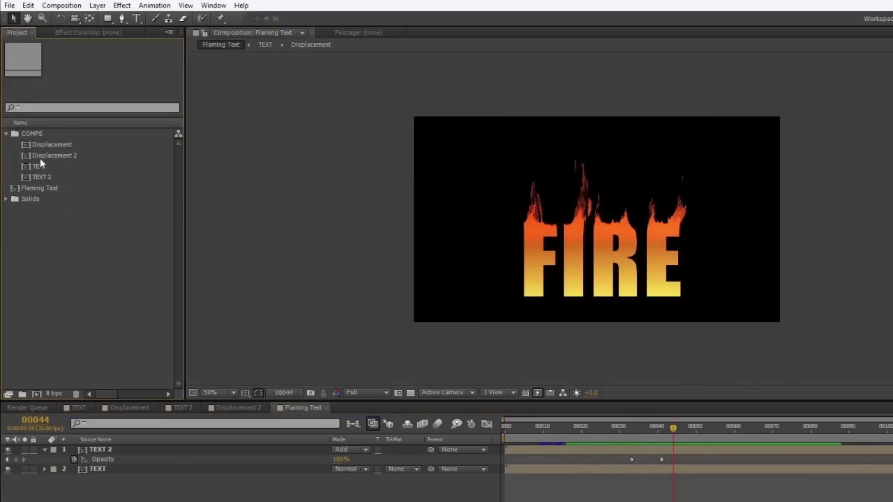
{"action": "left_click", "coordinate": [42, 145]}
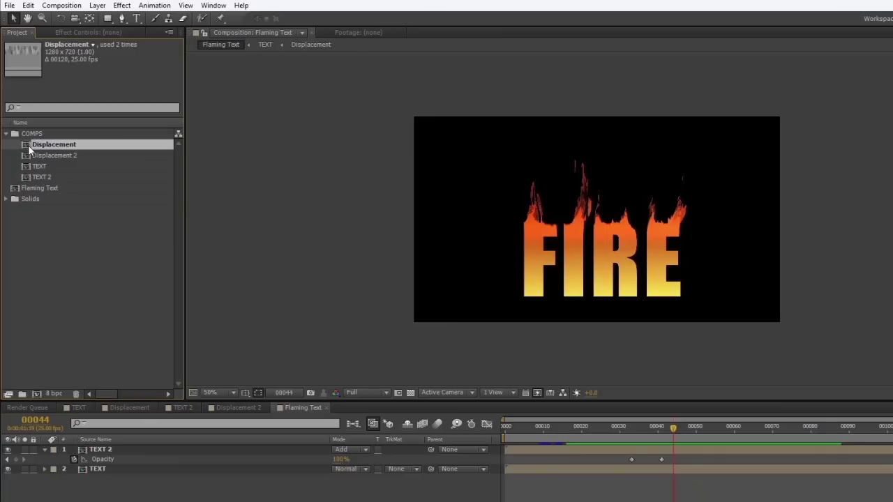
{"action": "key", "text": "ctrl+d"}
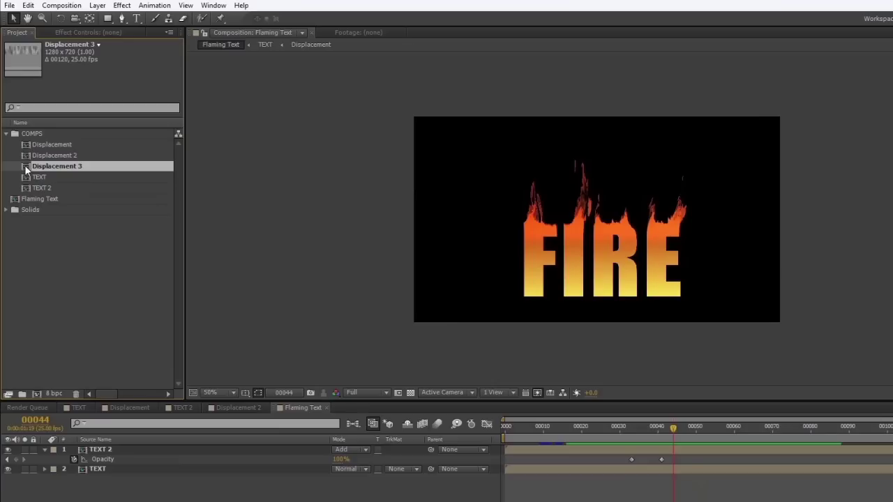
{"action": "double_click", "coordinate": [24, 166]}
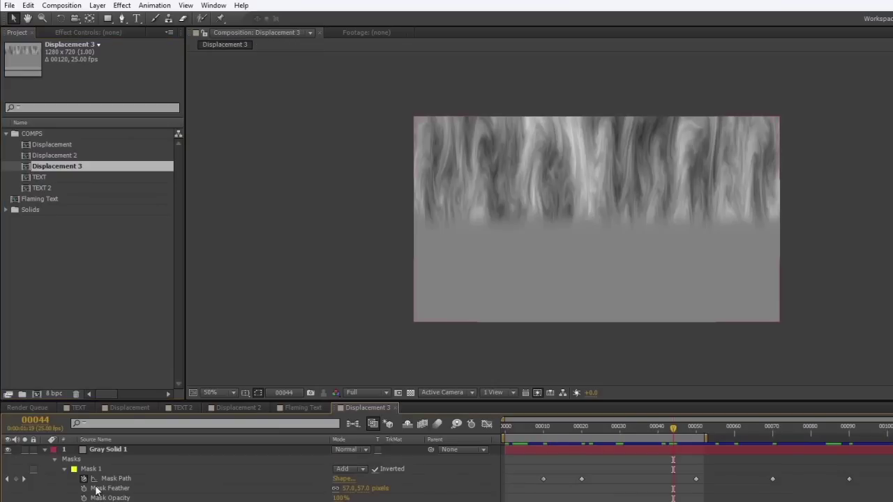
- Set Gray Solid 1's Mask Feather to 408 pixels in Displacement 3, preview it, and collapse both layers' properties
{"action": "left_click", "coordinate": [104, 450]}
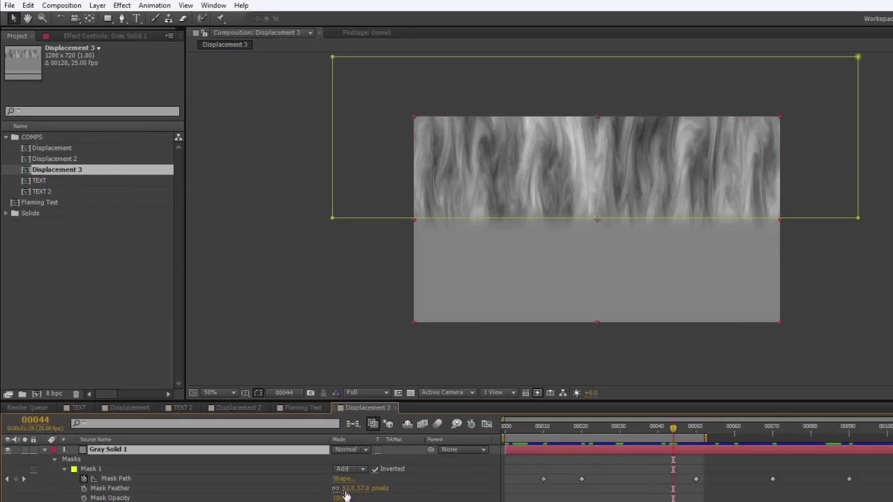
{"action": "left_click_drag", "start_coordinate": [349, 488], "coordinate": [561, 496]}
{"action": "left_click_drag", "start_coordinate": [672, 432], "coordinate": [839, 433]}
{"action": "left_click_drag", "start_coordinate": [733, 458], "coordinate": [518, 465]}
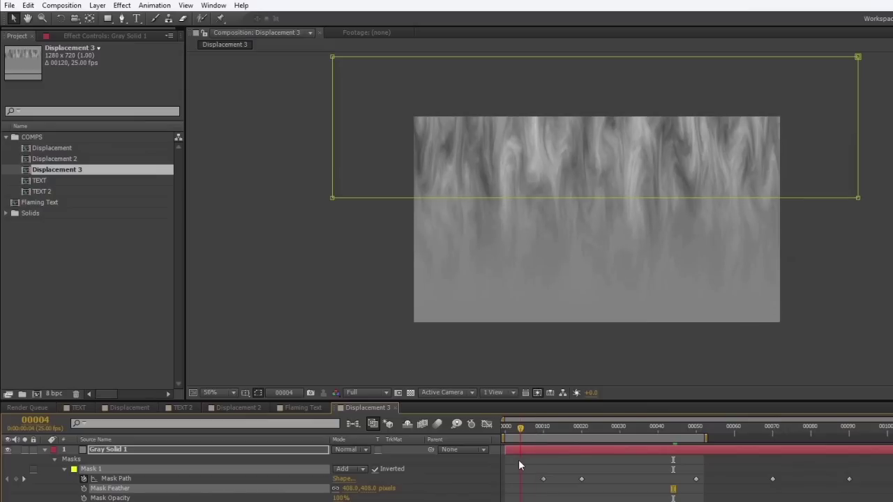
{"action": "left_click", "coordinate": [43, 451]}
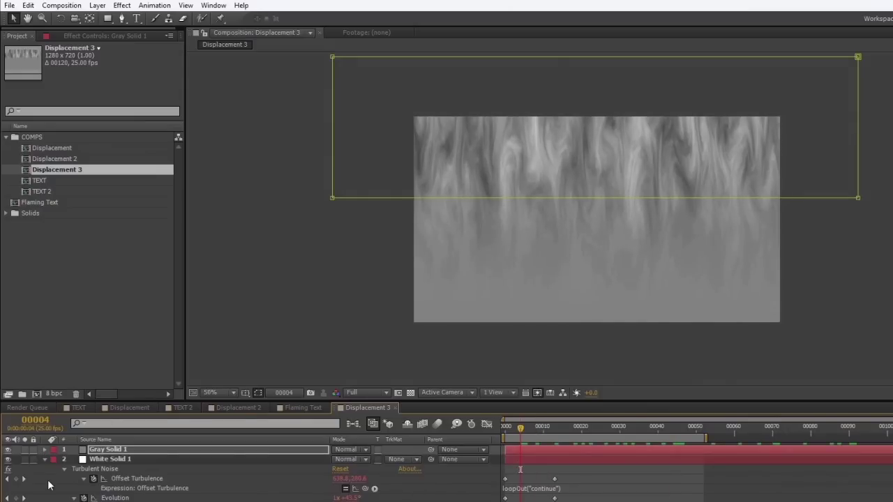
{"action": "left_click", "coordinate": [44, 460]}
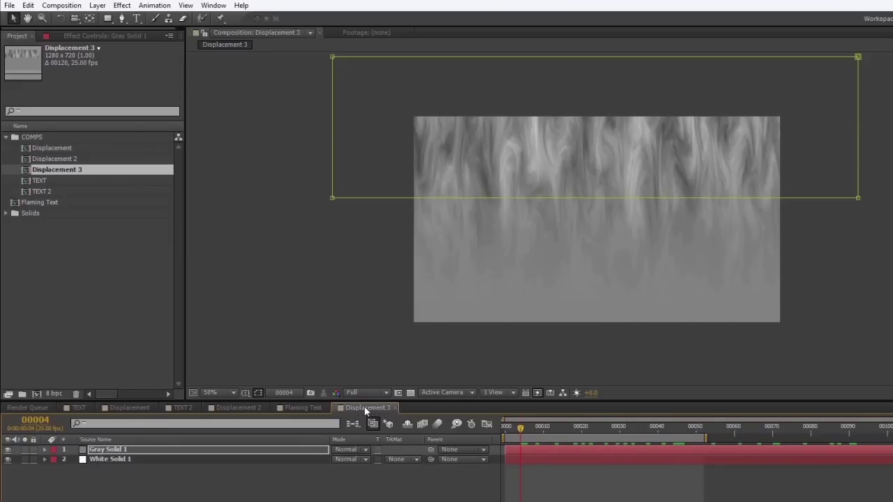
- Rename the Displacement 3 composition as Texture
{"action": "left_click", "coordinate": [46, 159]}
{"action": "left_click", "coordinate": [44, 169]}
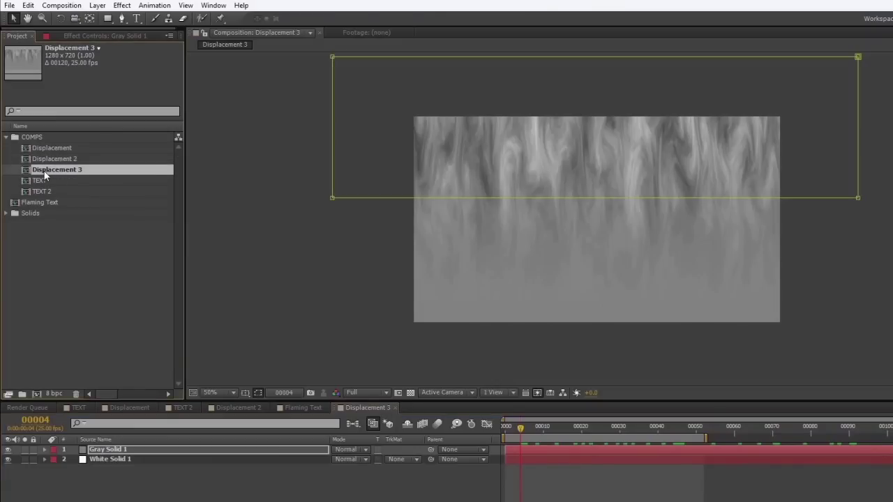
{"action": "right_click", "coordinate": [44, 170]}
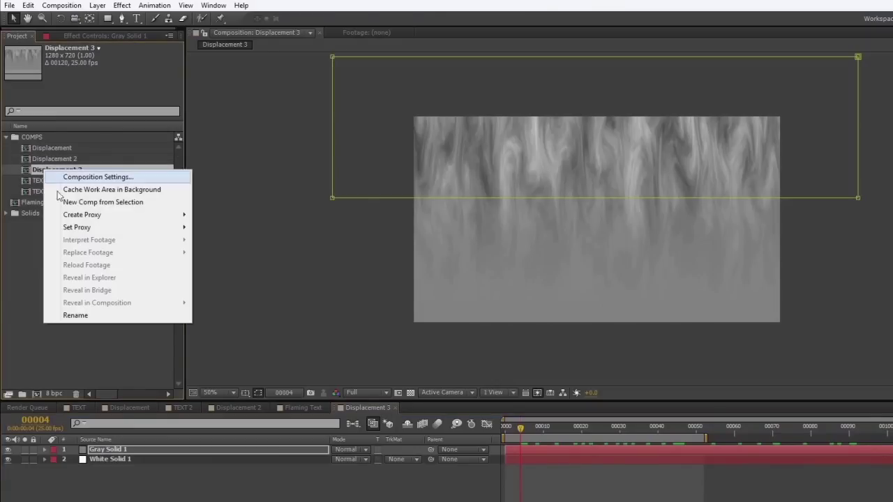
{"action": "left_click", "coordinate": [86, 315]}
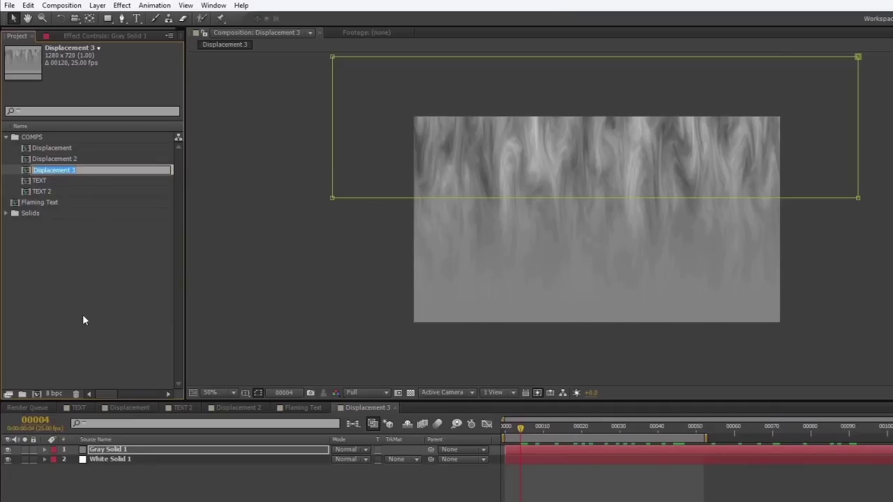
{"action": "type", "text": "Texture"}
{"action": "key", "text": "Return"}
- Raise the Turbulent Noise Contrast on White Solid 1 to 441.8 in the Texture composition and preview the pattern
{"action": "left_click", "coordinate": [109, 460]}
{"action": "left_click", "coordinate": [632, 430]}
{"action": "mouse_move", "coordinate": [631, 431]}
{"action": "left_mouse_down"}
{"action": "mouse_move", "coordinate": [579, 430]}
{"action": "mouse_move", "coordinate": [646, 430]}
{"action": "left_mouse_up"}
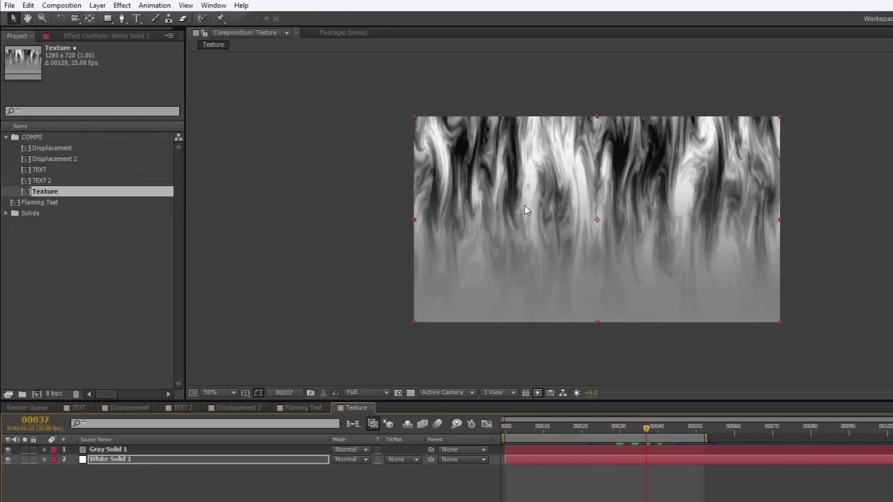
{"action": "left_click_drag", "start_coordinate": [646, 430], "coordinate": [597, 426]}
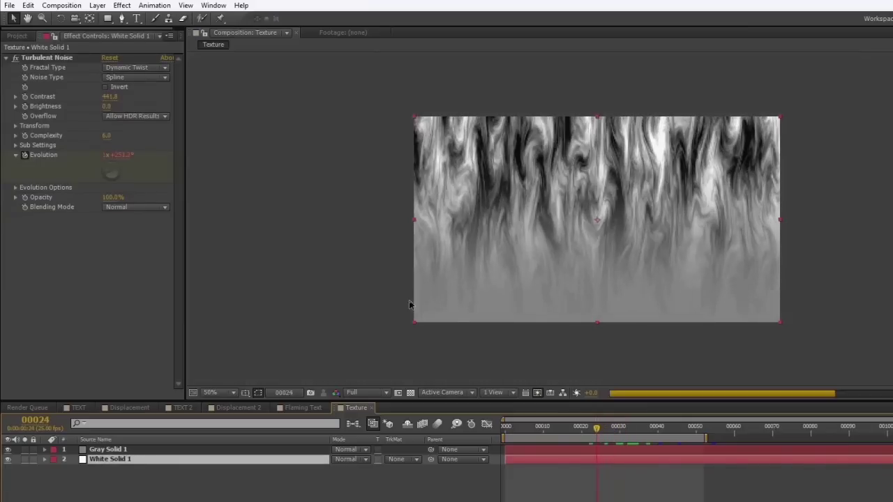
- Add an adjustment layer on top of the Texture composition and apply the Tint effect to it
{"action": "left_click", "coordinate": [97, 4]}
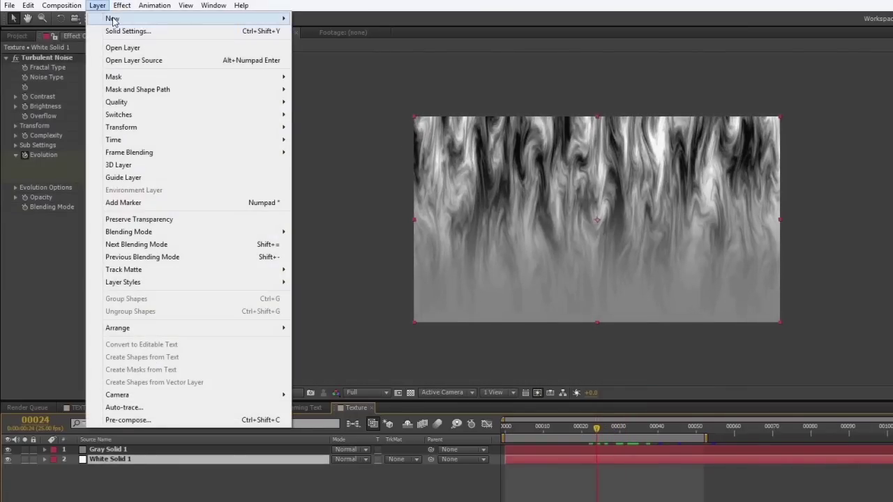
{"action": "mouse_move", "coordinate": [259, 19]}
{"action": "left_click", "coordinate": [334, 96]}
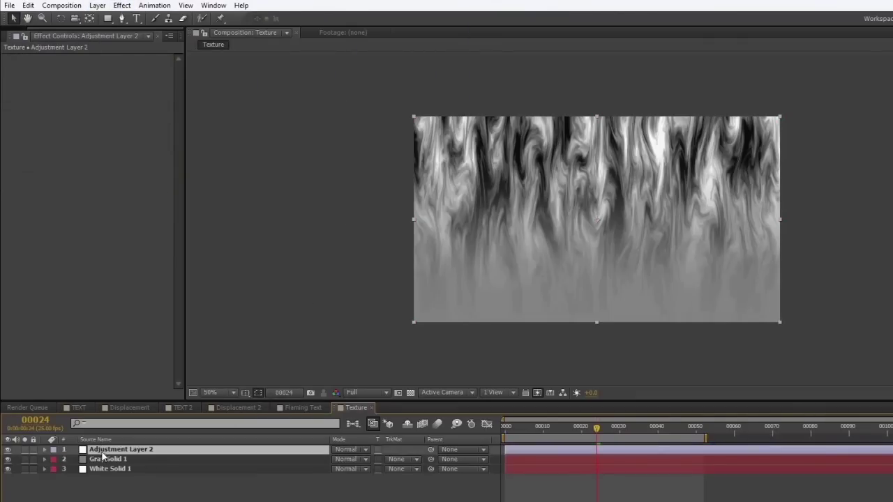
{"action": "left_click", "coordinate": [122, 6]}
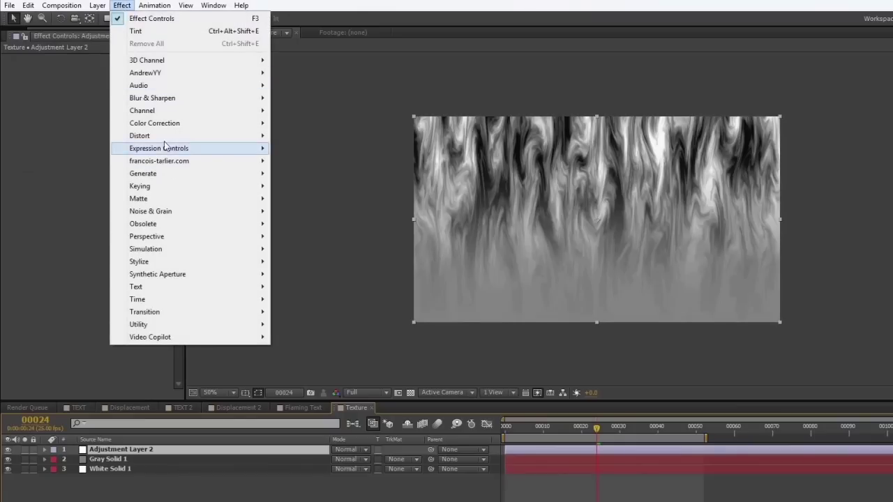
{"action": "mouse_move", "coordinate": [169, 127]}
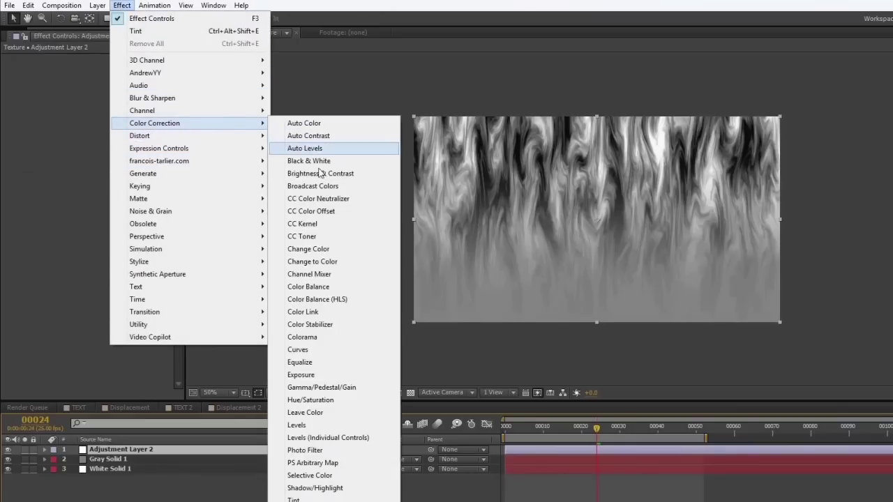
{"action": "left_click", "coordinate": [293, 500]}
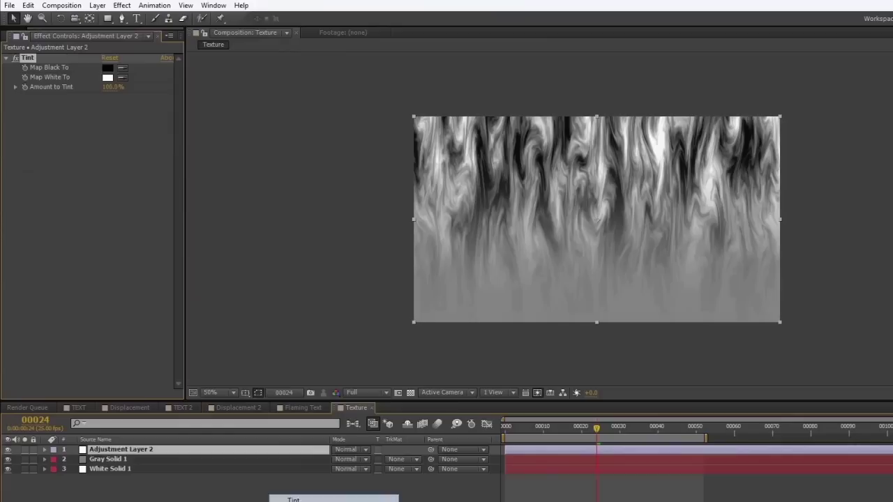
- Set the Tint effect's Map White To color to a dark orange
{"action": "left_click", "coordinate": [107, 78]}
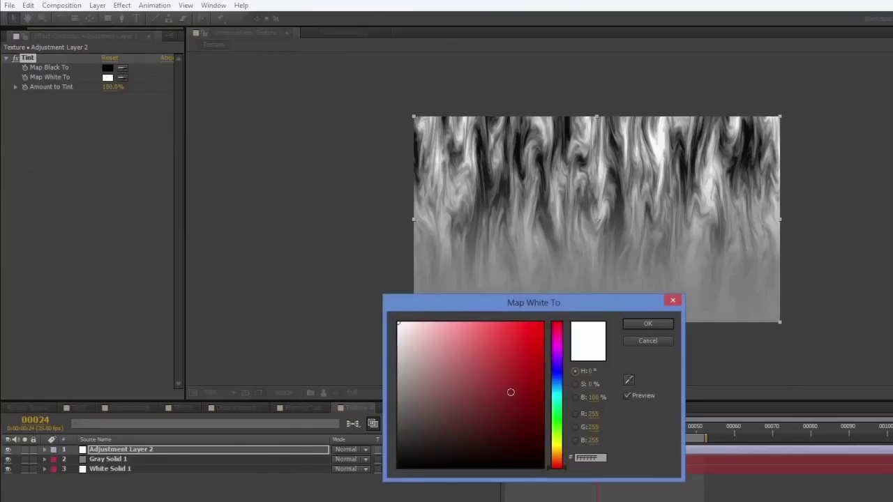
{"action": "left_click_drag", "start_coordinate": [556, 460], "coordinate": [556, 457]}
{"action": "mouse_move", "coordinate": [524, 373]}
{"action": "left_mouse_down"}
{"action": "mouse_move", "coordinate": [542, 372]}
{"action": "mouse_move", "coordinate": [541, 358]}
{"action": "mouse_move", "coordinate": [537, 387]}
{"action": "mouse_move", "coordinate": [544, 344]}
{"action": "left_mouse_up"}
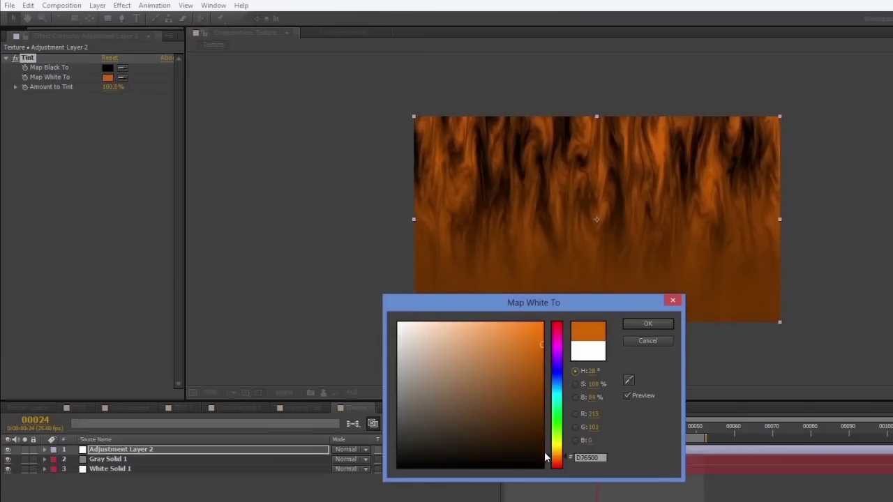
{"action": "left_click_drag", "start_coordinate": [549, 461], "coordinate": [549, 461]}
{"action": "left_click", "coordinate": [641, 323]}
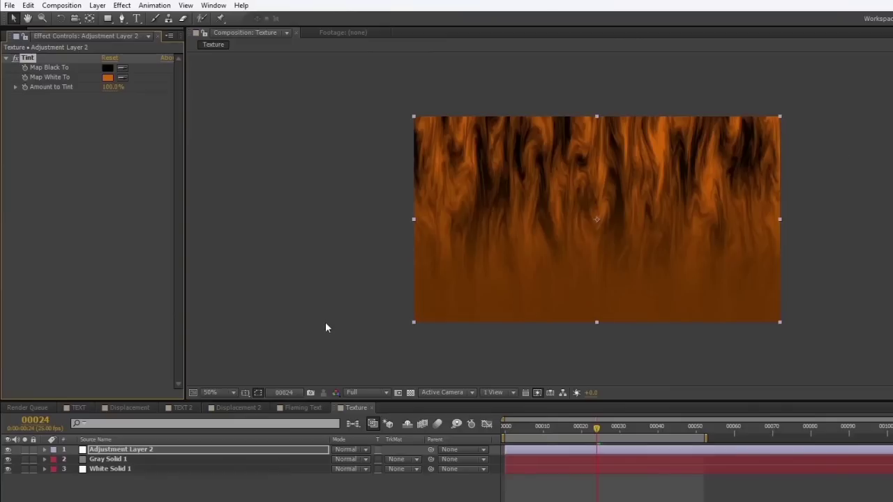
- Try placing the Texture composition above TEXT 2 in Flaming Text, and inspect the texture and the flames
{"action": "left_click", "coordinate": [298, 411]}
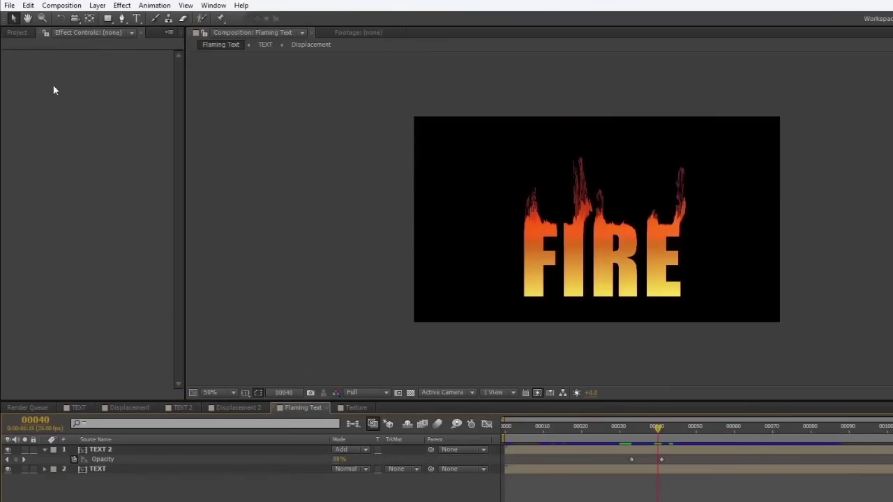
{"action": "left_click", "coordinate": [17, 32]}
{"action": "left_click_drag", "start_coordinate": [25, 187], "coordinate": [67, 448]}
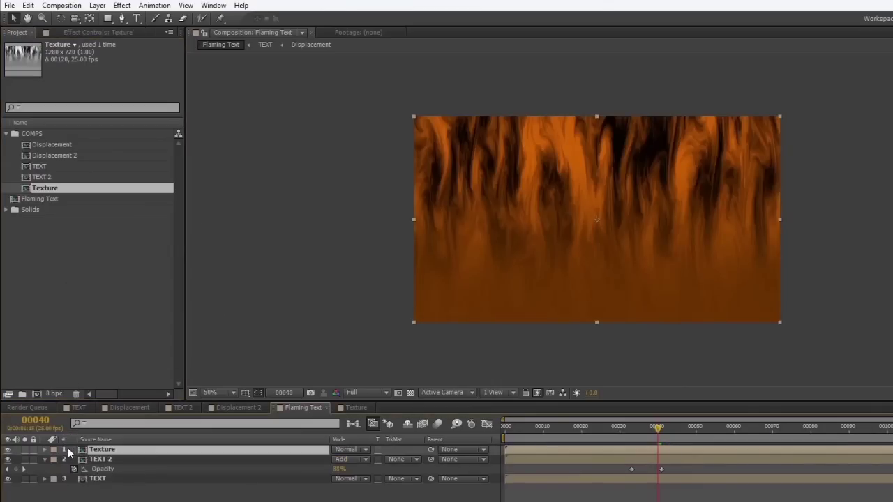
{"action": "double_click", "coordinate": [68, 448]}
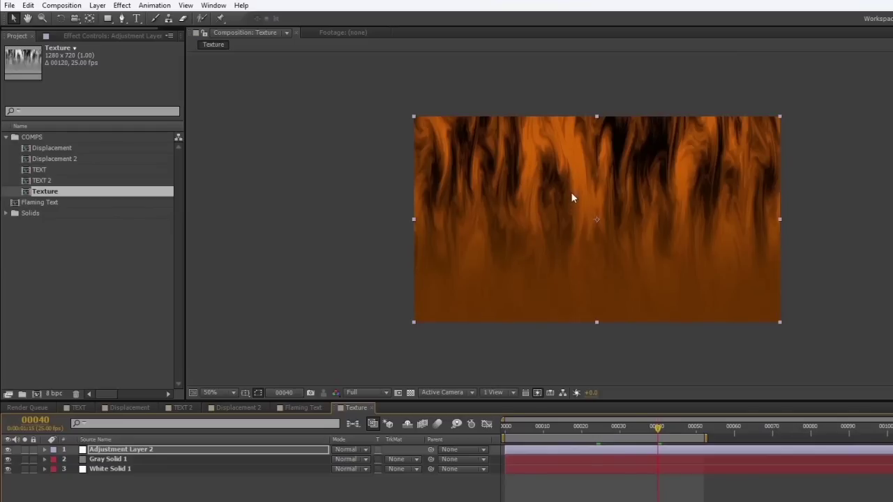
{"action": "left_click", "coordinate": [296, 406]}
{"action": "left_click_drag", "start_coordinate": [653, 433], "coordinate": [694, 426]}
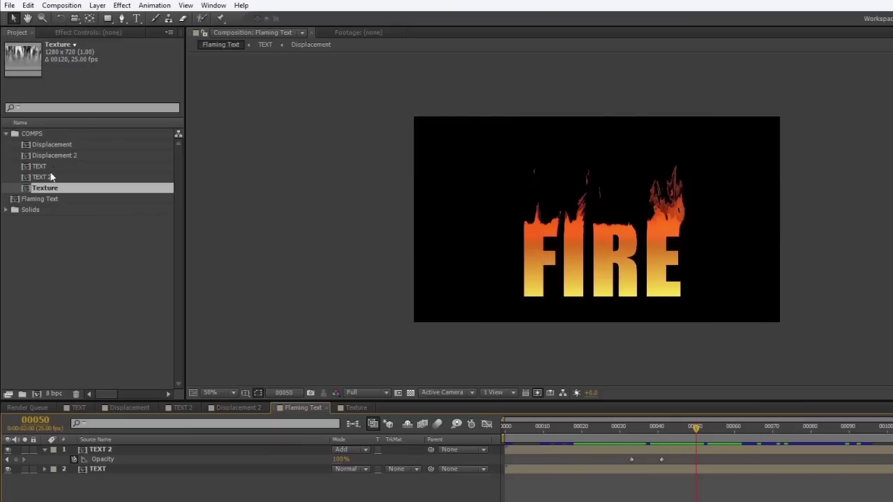
- Create a new 1280 × 720, 25 fps, 120-frame composition and move the Flaming Text composition into the COMPS folder
{"action": "left_click", "coordinate": [63, 6]}
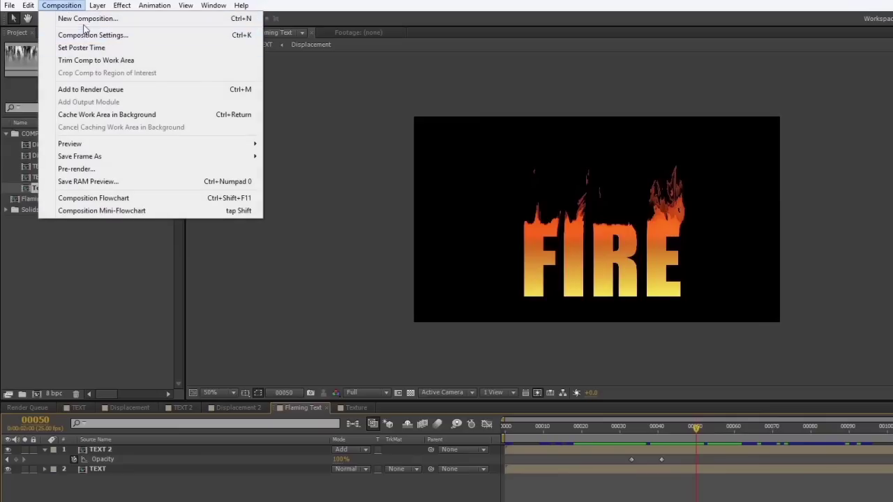
{"action": "left_click", "coordinate": [83, 20]}
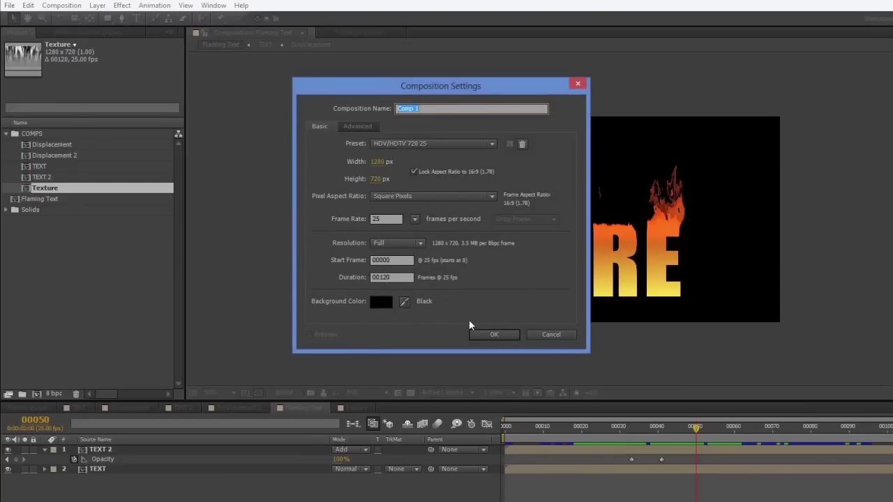
{"action": "left_click", "coordinate": [494, 334]}
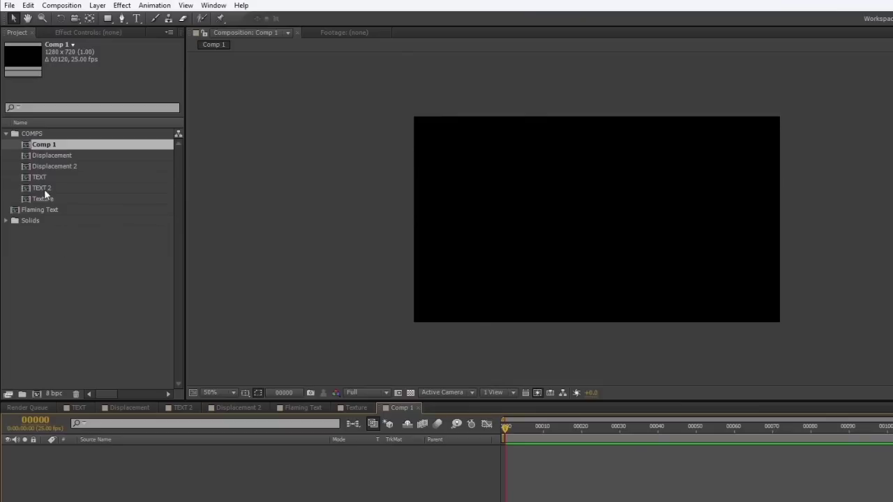
{"action": "left_click", "coordinate": [14, 212]}
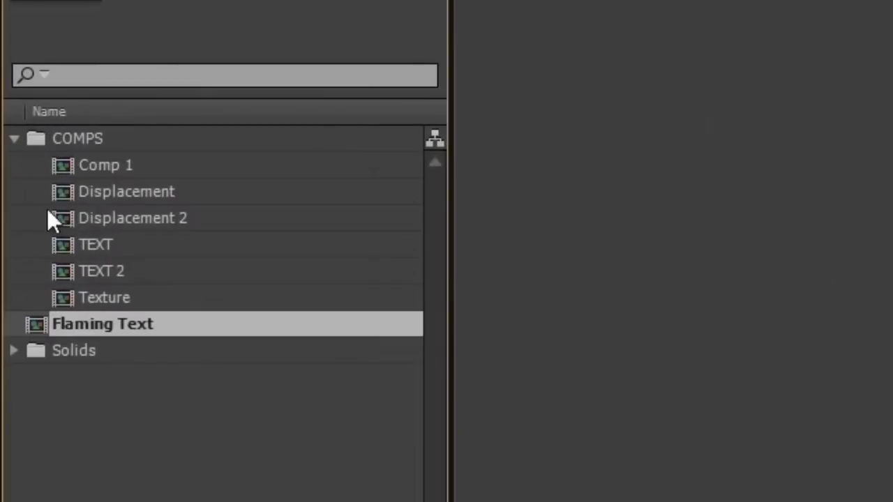
{"action": "left_click_drag", "start_coordinate": [33, 322], "coordinate": [54, 139]}
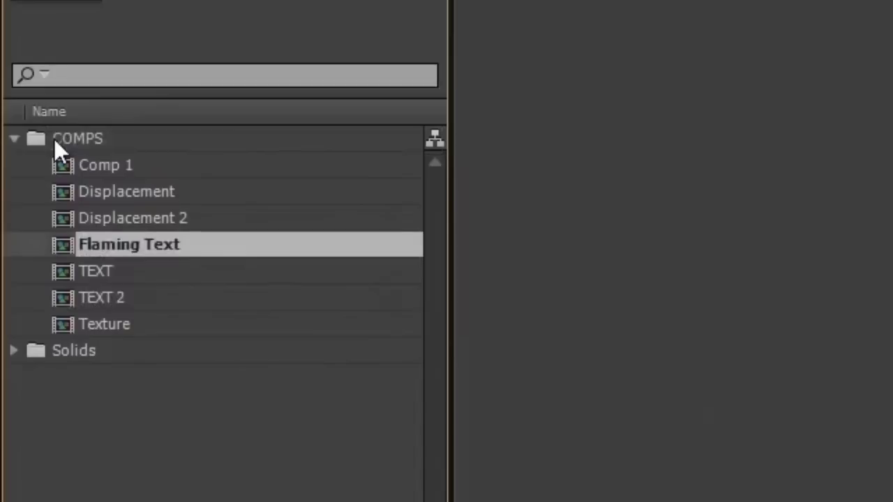
- Add the Flaming Text composition to Comp 1 as a layer and check its flames up to frame 68
{"action": "left_click", "coordinate": [13, 139]}
{"action": "left_click", "coordinate": [14, 138]}
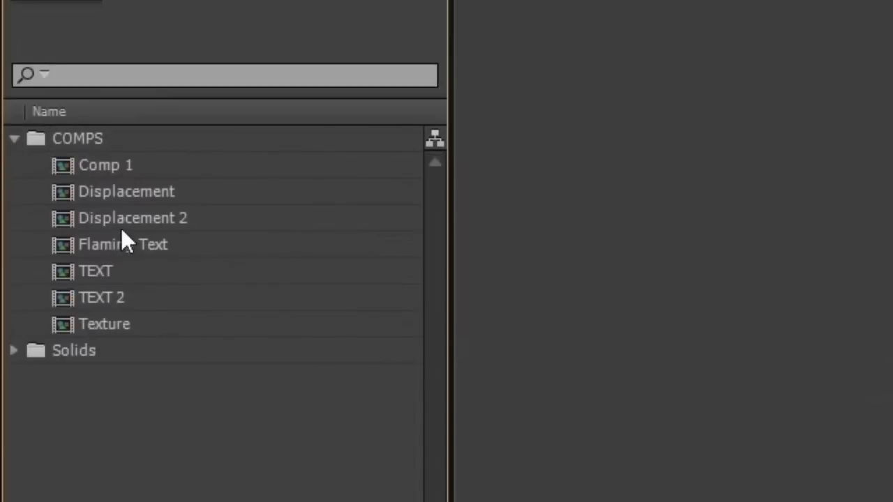
{"action": "left_click", "coordinate": [92, 245]}
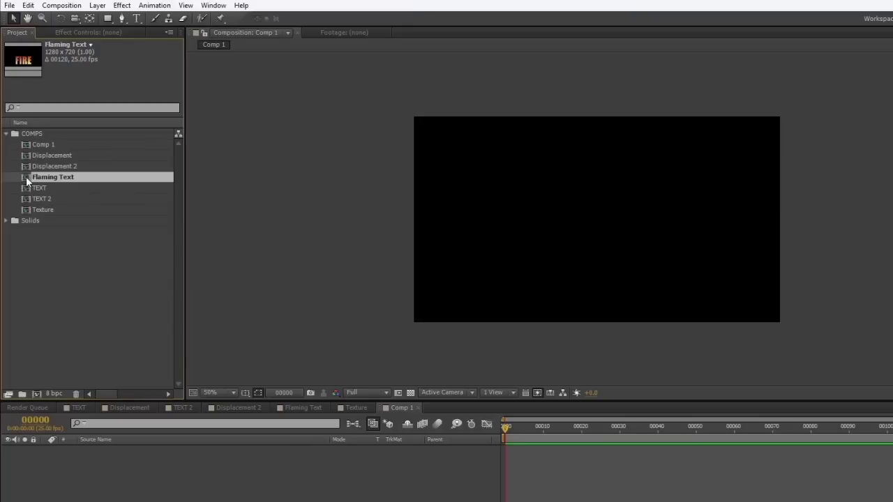
{"action": "left_click_drag", "start_coordinate": [26, 177], "coordinate": [103, 460]}
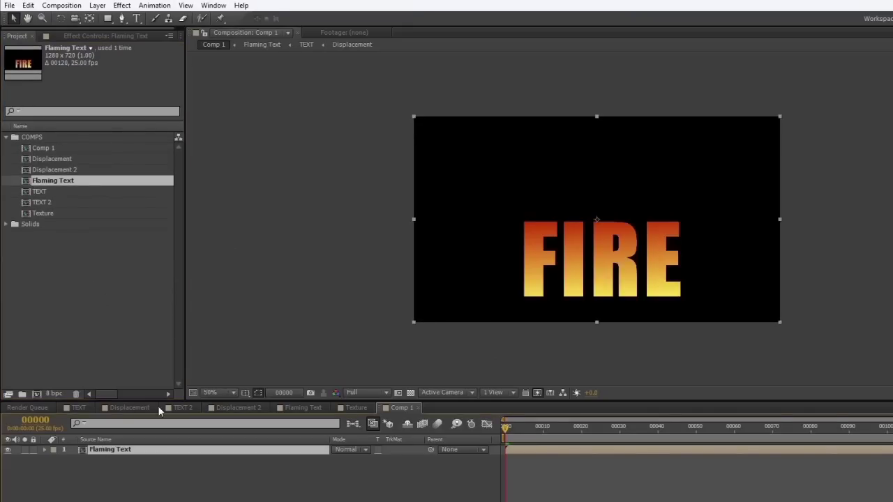
{"action": "left_click_drag", "start_coordinate": [506, 427], "coordinate": [693, 427]}
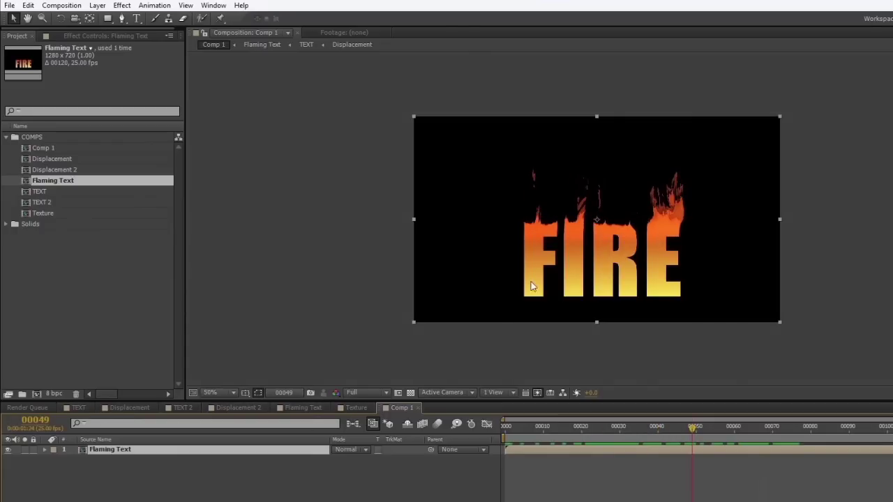
{"action": "left_click_drag", "start_coordinate": [692, 427], "coordinate": [766, 434]}
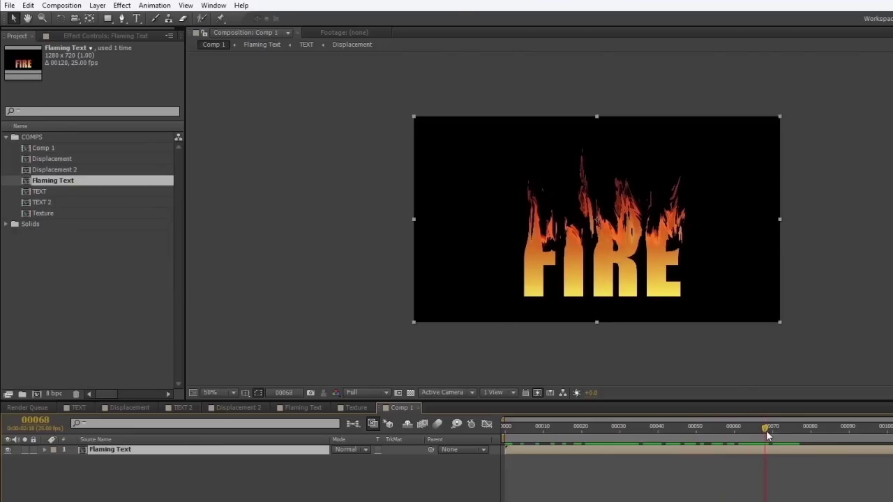
{"action": "left_click", "coordinate": [167, 486]}
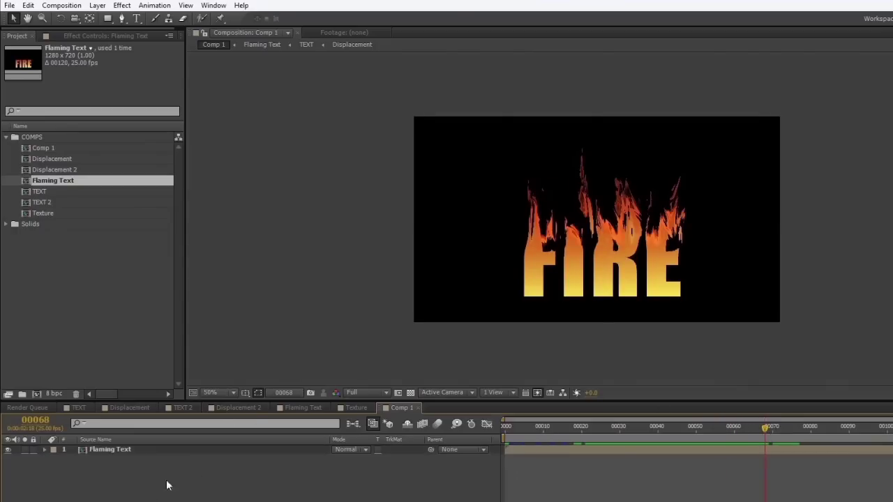
- Duplicate the Flaming Text layer in Comp 1 and set the upper copy's blending mode to Add
{"action": "left_click", "coordinate": [147, 450]}
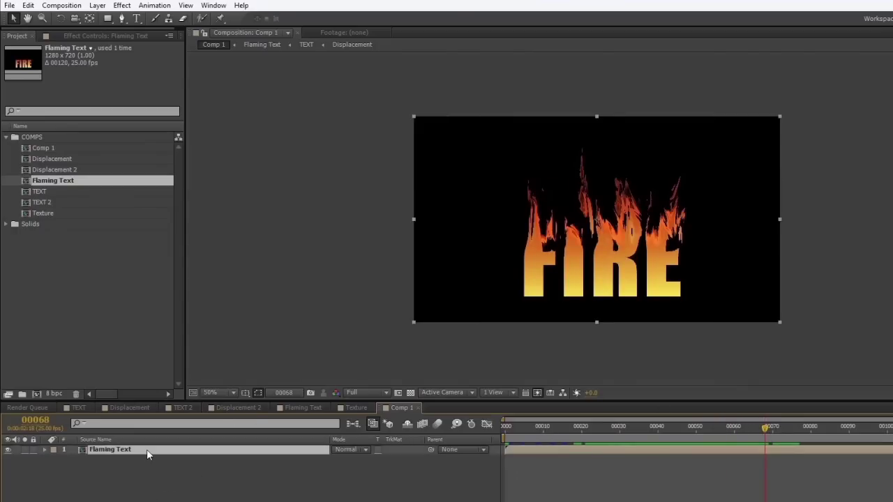
{"action": "key", "text": "ctrl+d"}
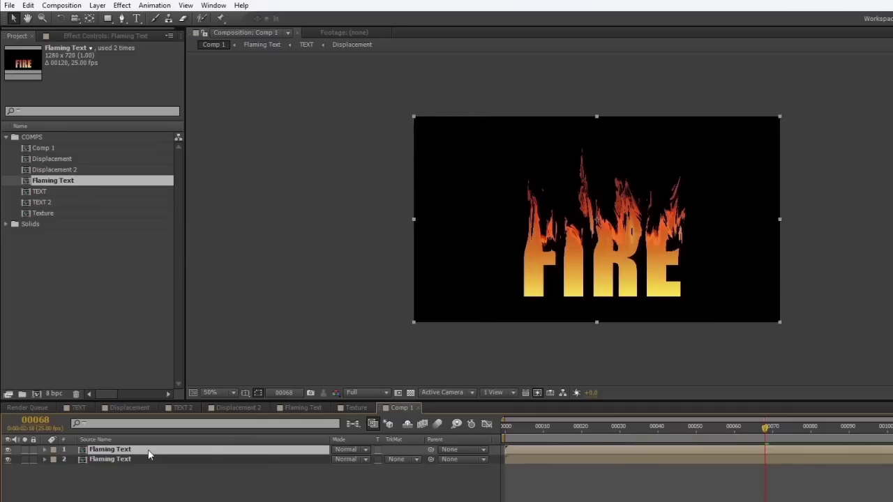
{"action": "left_click", "coordinate": [8, 450]}
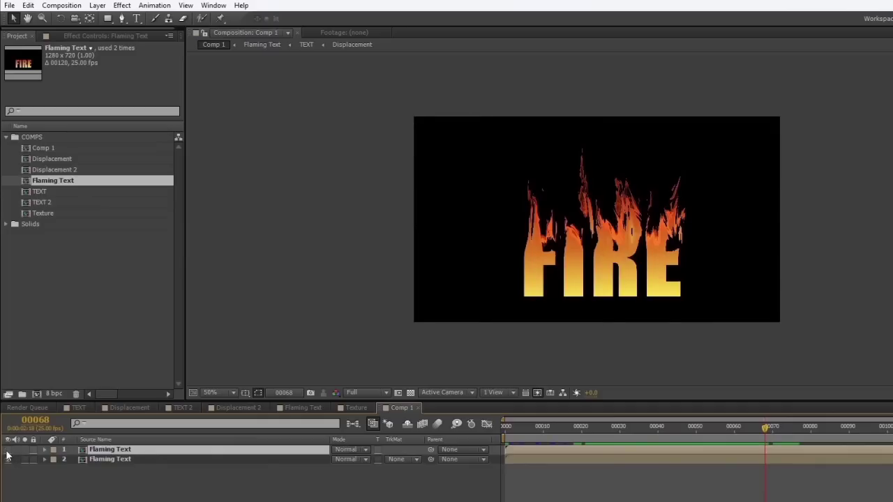
{"action": "left_click", "coordinate": [8, 450]}
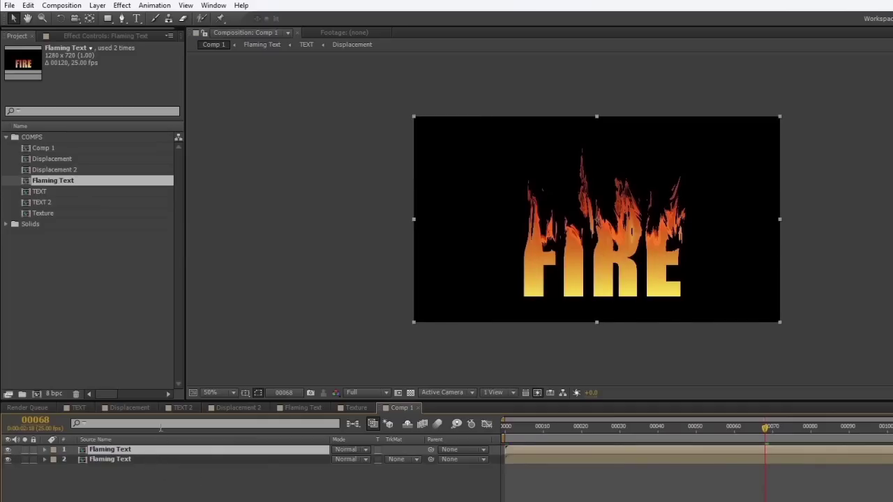
{"action": "left_click", "coordinate": [364, 451]}
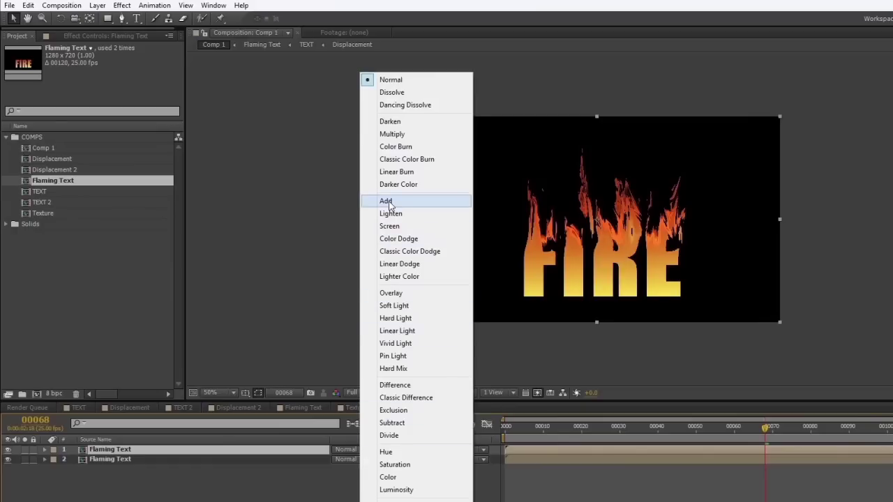
{"action": "left_click", "coordinate": [389, 202]}
{"action": "mouse_move", "coordinate": [765, 425]}
{"action": "left_mouse_down"}
{"action": "mouse_move", "coordinate": [599, 432]}
{"action": "mouse_move", "coordinate": [578, 443]}
{"action": "mouse_move", "coordinate": [761, 436]}
{"action": "left_mouse_up"}
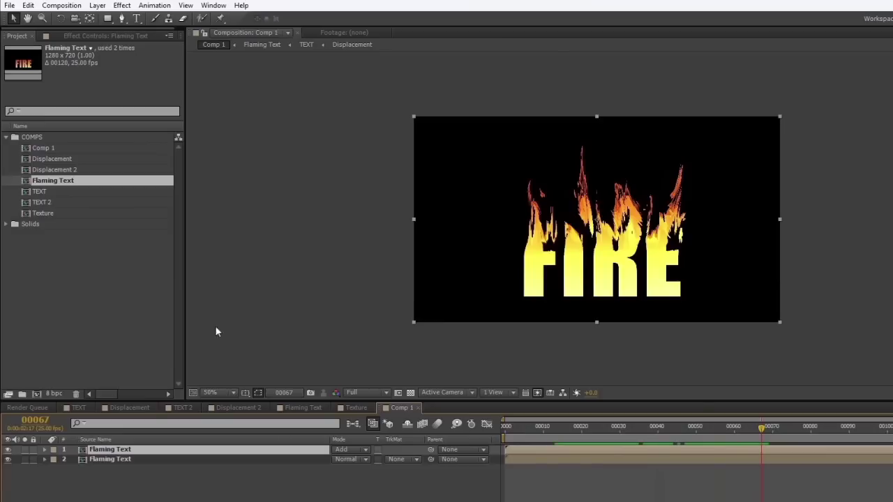
- Apply Fast Blur with a Blurriness of 10 to the upper Flaming Text layer and check the glow at frame 51
{"action": "left_click", "coordinate": [97, 6]}
{"action": "mouse_move", "coordinate": [122, 5]}
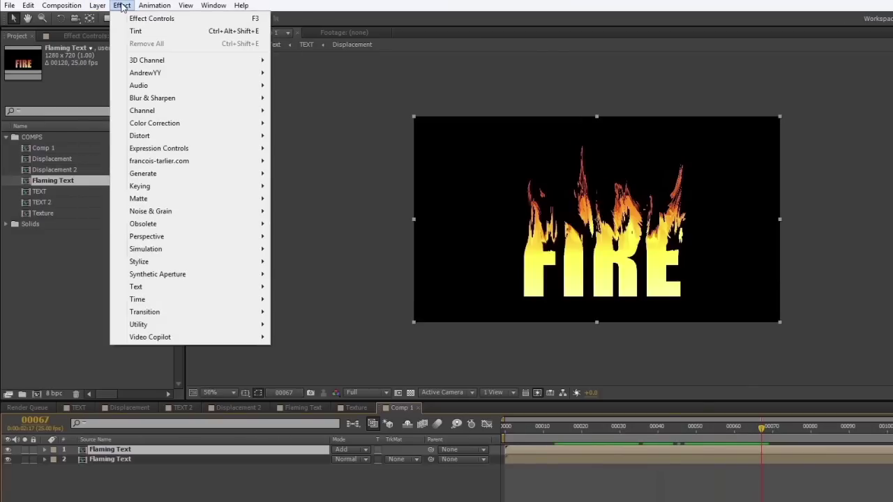
{"action": "mouse_move", "coordinate": [152, 102]}
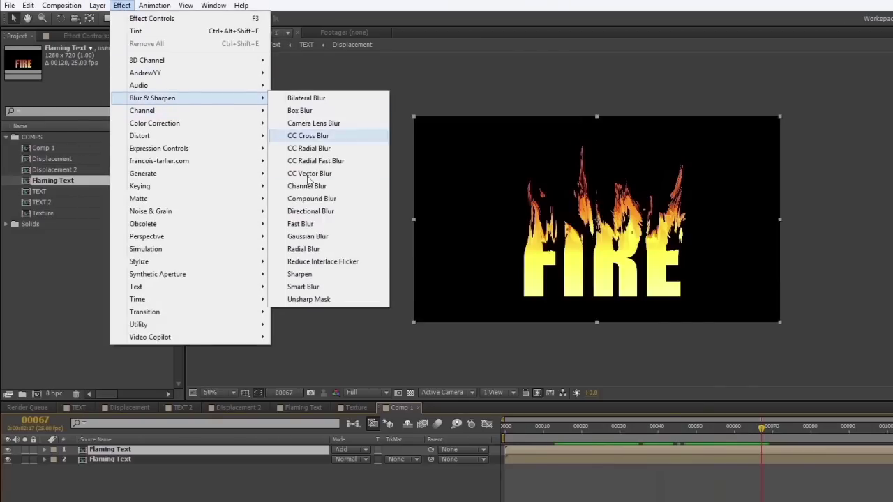
{"action": "left_click", "coordinate": [298, 224]}
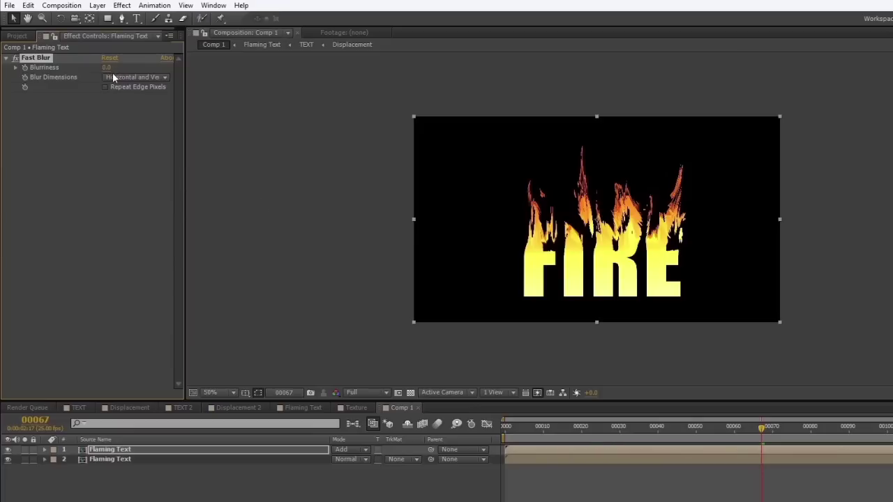
{"action": "left_click_drag", "start_coordinate": [106, 67], "coordinate": [108, 67]}
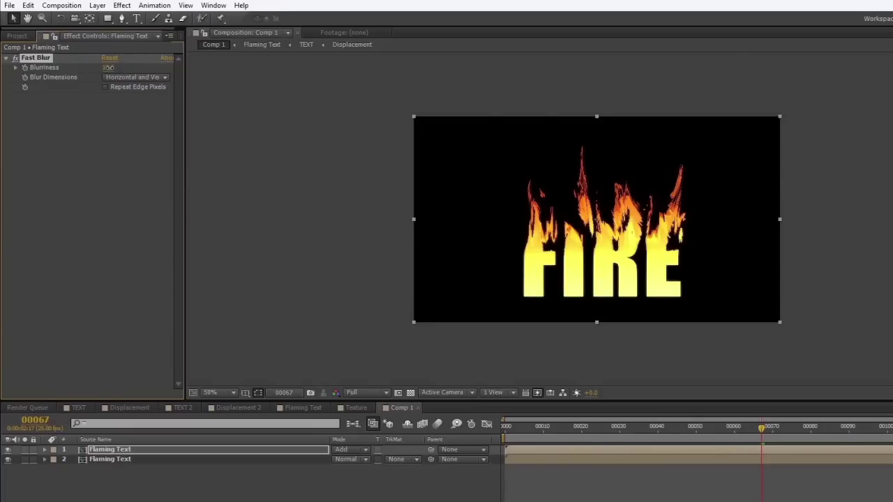
{"action": "key", "text": "period"}
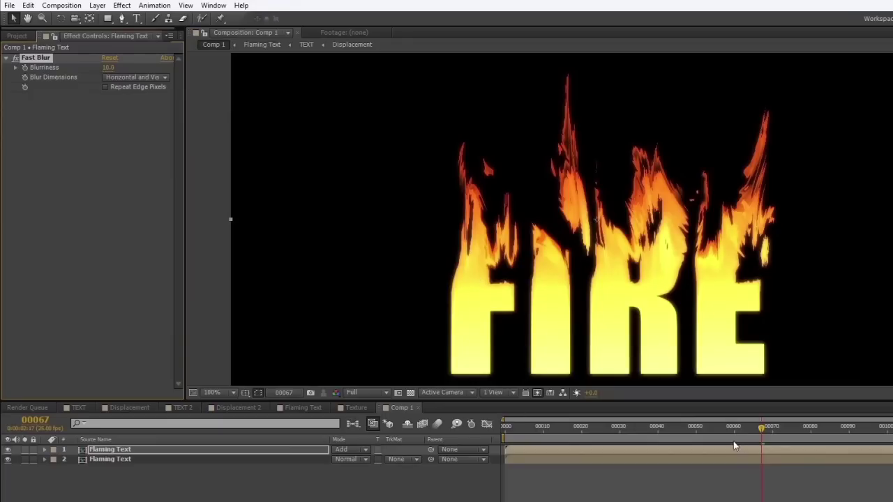
{"action": "left_click_drag", "start_coordinate": [761, 428], "coordinate": [700, 427]}
- Copy the Fast Blur effect from the upper Flaming Text layer onto the lower one
{"action": "left_click", "coordinate": [133, 460]}
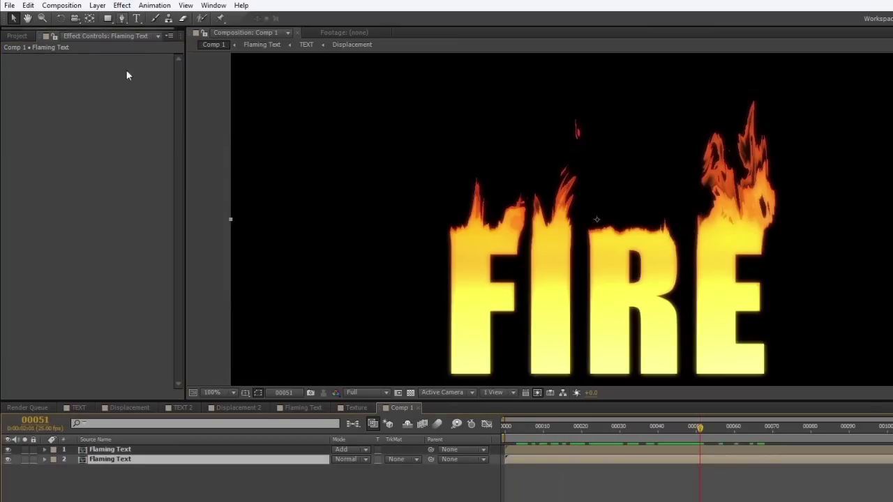
{"action": "left_click", "coordinate": [116, 449]}
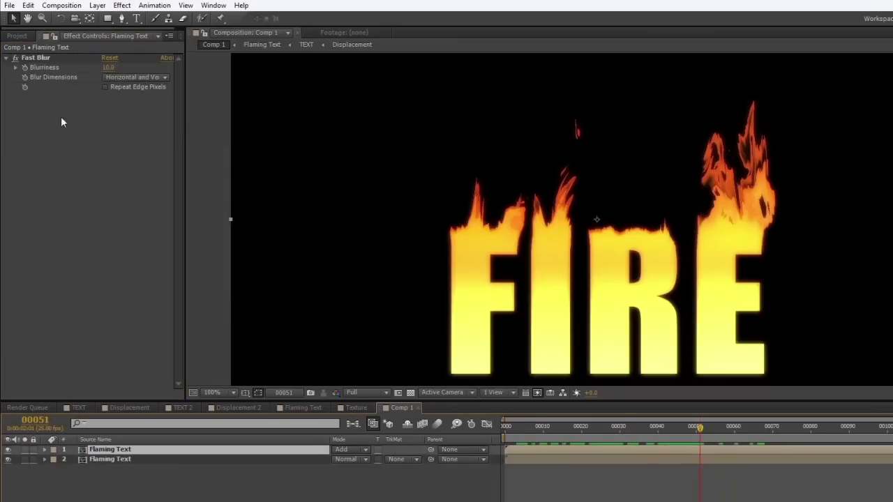
{"action": "left_click", "coordinate": [37, 59]}
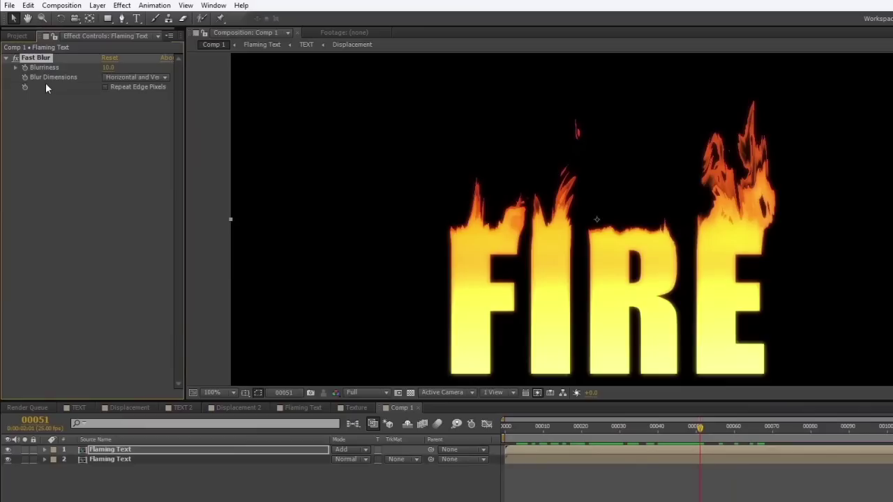
{"action": "left_click", "coordinate": [108, 460]}
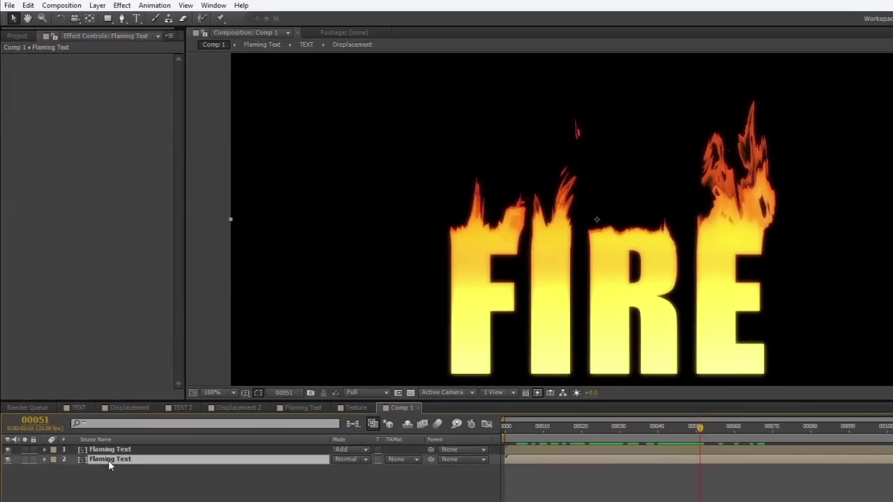
{"action": "key", "text": "ctrl+v"}
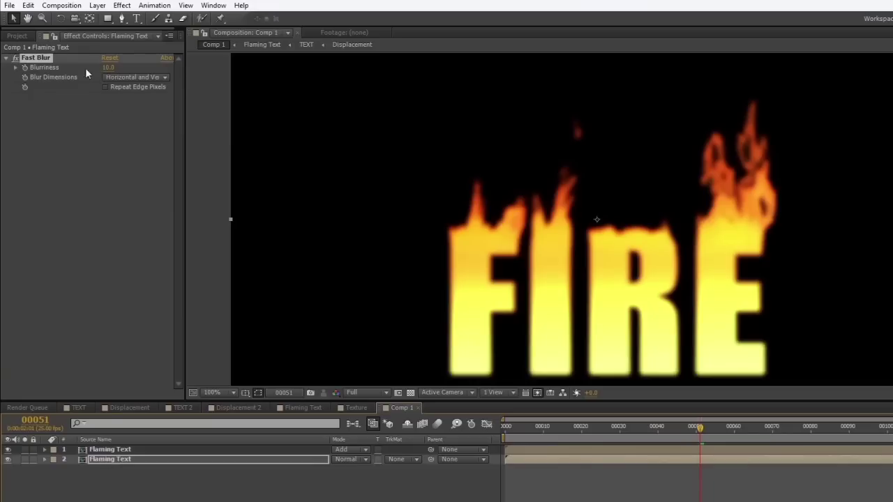
- Set the lower Flaming Text layer's Fast Blur Blurriness to 2 and check the flames at frame 66
{"action": "left_click", "coordinate": [15, 67]}
{"action": "left_click_drag", "start_coordinate": [42, 83], "coordinate": [38, 82]}
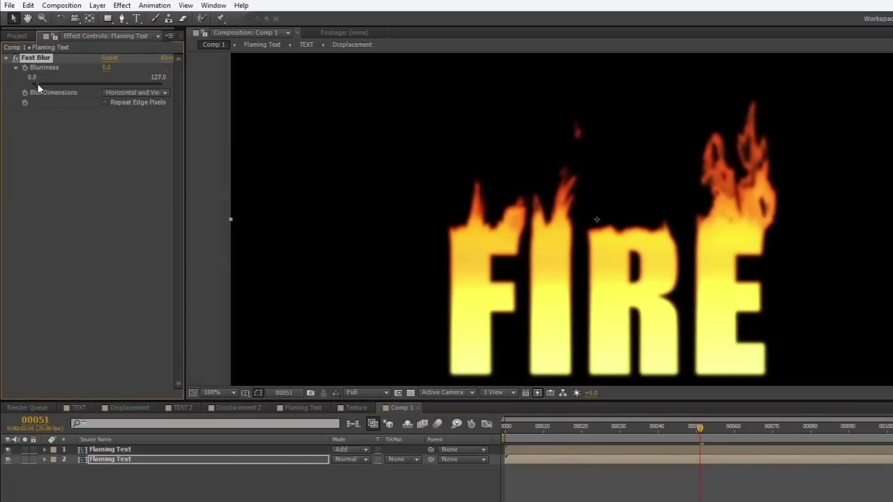
{"action": "left_click_drag", "start_coordinate": [36, 83], "coordinate": [37, 83]}
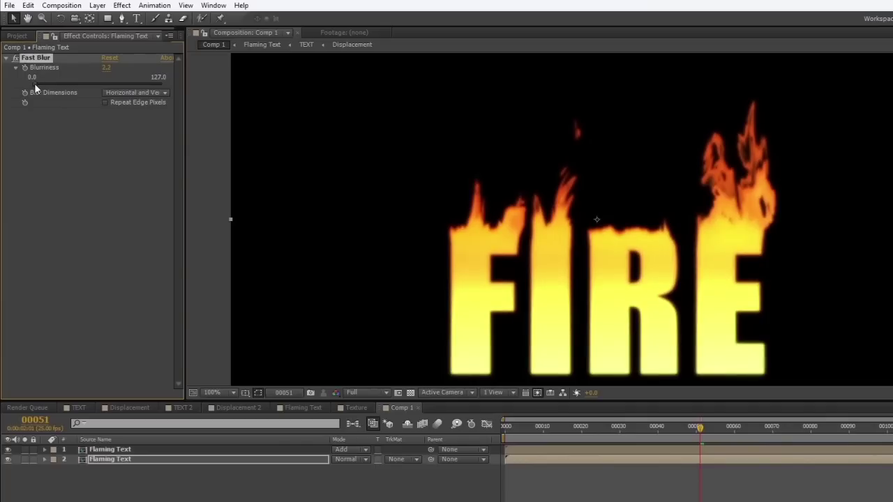
{"action": "left_click", "coordinate": [106, 67]}
{"action": "type", "text": "2"}
{"action": "key", "text": "Return"}
{"action": "left_click_drag", "start_coordinate": [699, 428], "coordinate": [758, 441]}
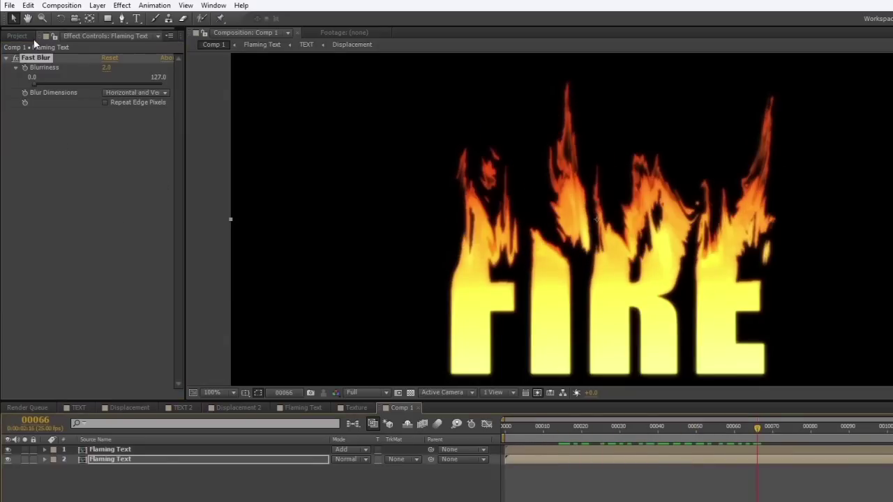
- Add the Texture composition to Comp 1 as the topmost layer
{"action": "left_click", "coordinate": [18, 36]}
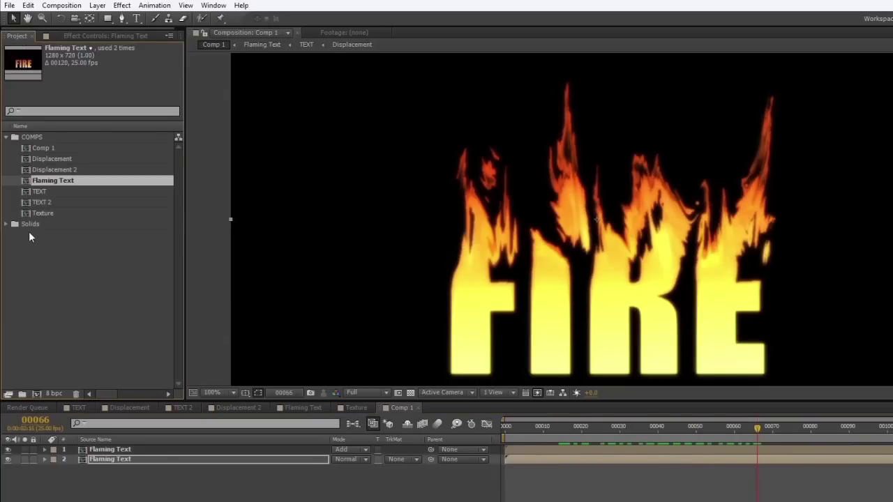
{"action": "left_click", "coordinate": [25, 213]}
{"action": "left_click_drag", "start_coordinate": [25, 211], "coordinate": [79, 450]}
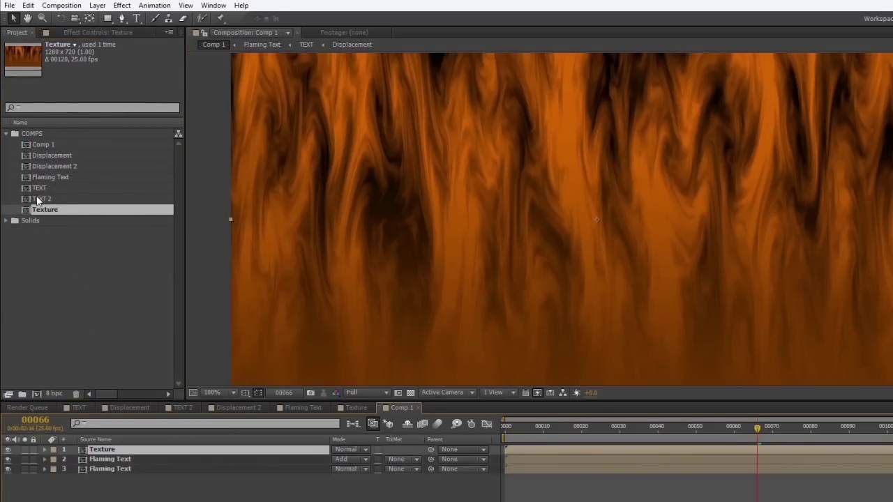
- Duplicate the bottom Flaming Text layer, place the copy above the Texture layer and hide it
{"action": "left_click", "coordinate": [103, 470]}
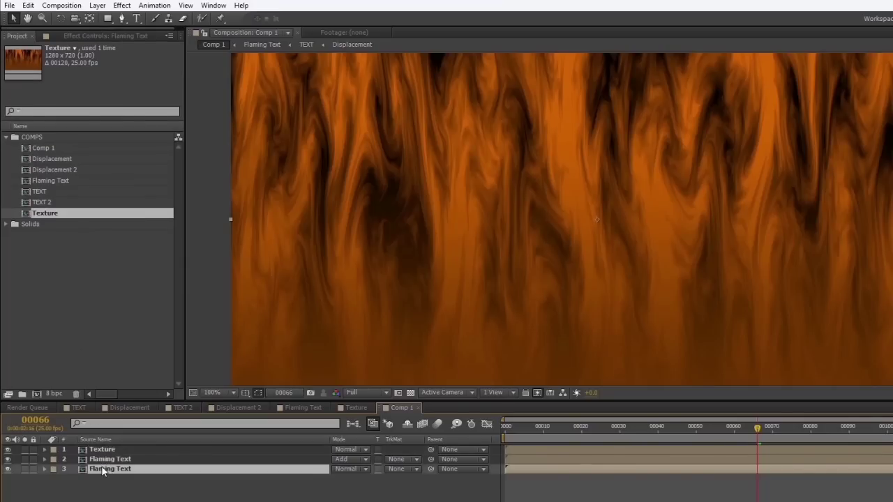
{"action": "key", "text": "ctrl+d"}
{"action": "left_click_drag", "start_coordinate": [102, 472], "coordinate": [101, 447]}
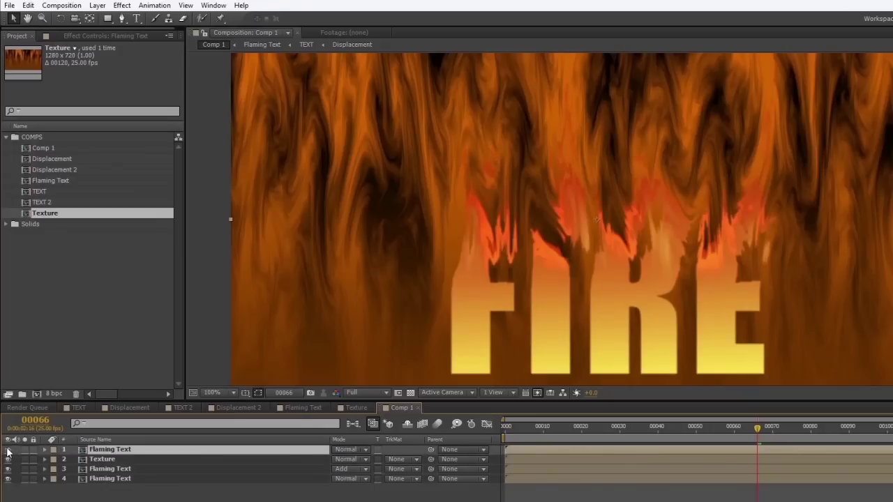
{"action": "left_click", "coordinate": [8, 449]}
- Set the Texture layer's track matte to Alpha Matte "Flaming Text"
{"action": "left_click", "coordinate": [108, 459]}
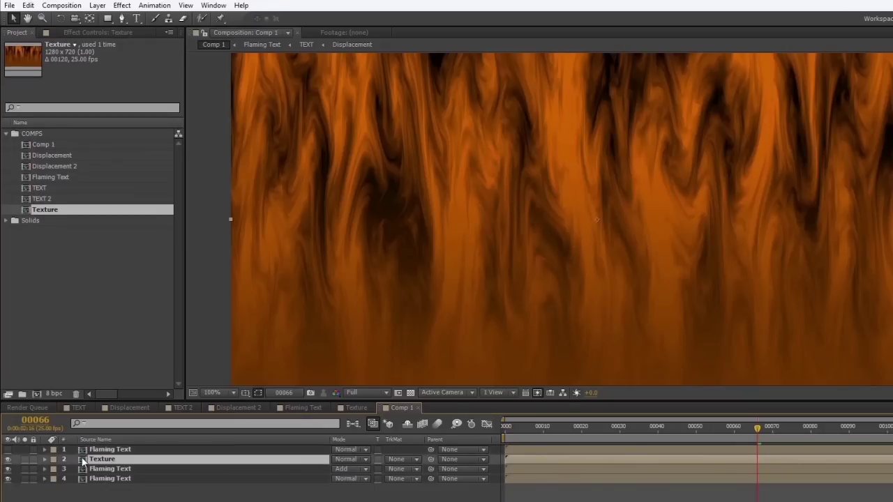
{"action": "left_click", "coordinate": [416, 461]}
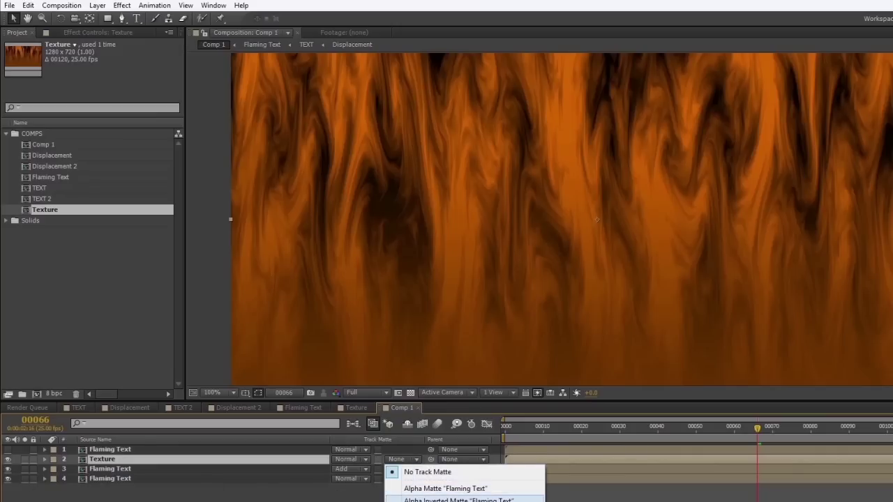
{"action": "left_click", "coordinate": [424, 488]}
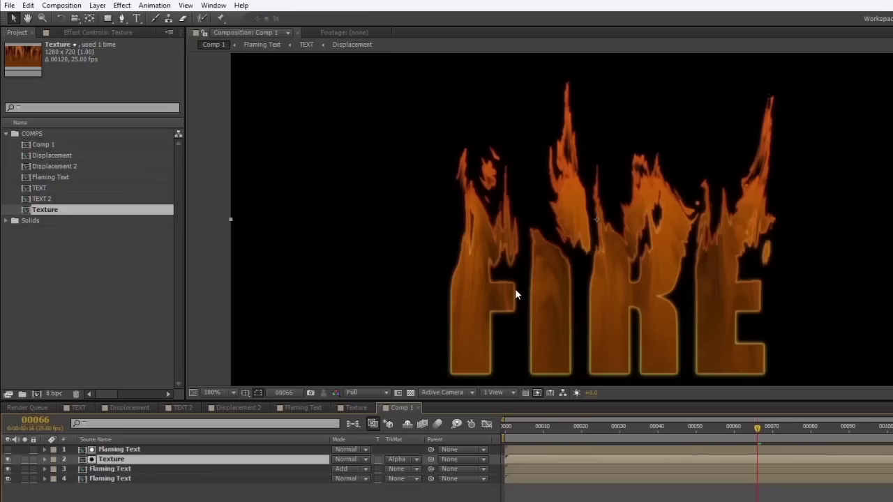
- Disable the Fast Blur effect on the Flaming Text matte layer above Texture, leaving the Texture layer selected
{"action": "left_click", "coordinate": [115, 450]}
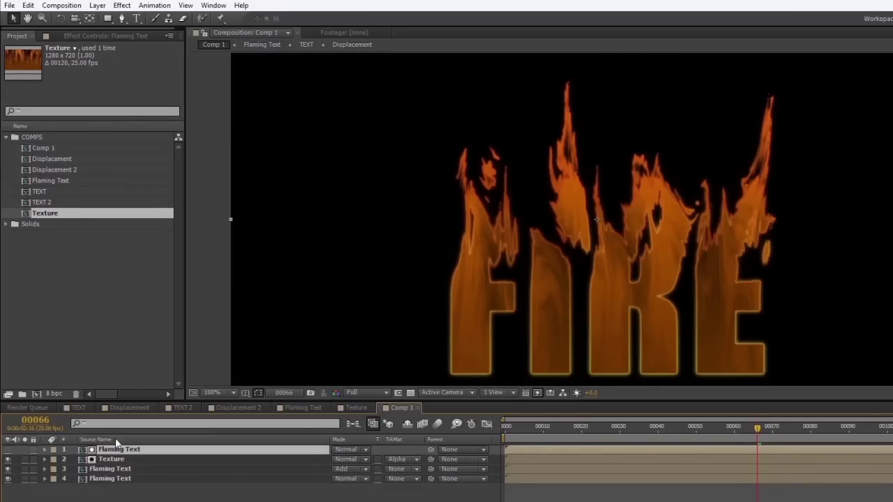
{"action": "left_click", "coordinate": [102, 35]}
{"action": "left_click", "coordinate": [15, 58]}
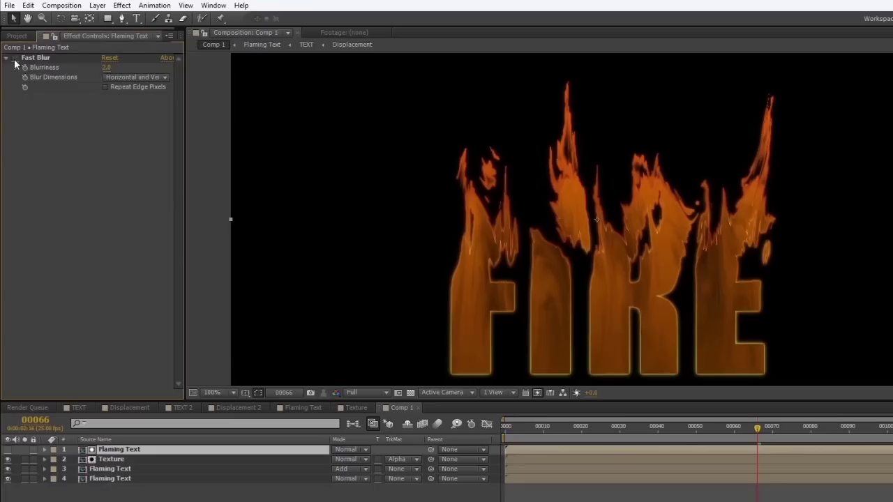
{"action": "left_click", "coordinate": [111, 464]}
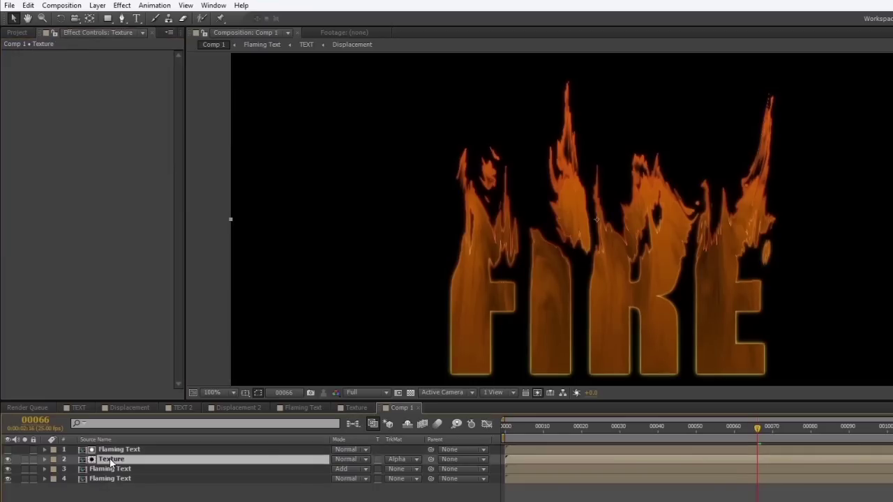
- Try the Multiply, Add and Overlay blending modes on the Texture layer in Comp 1, previewing Overlay at frame 41
{"action": "left_click", "coordinate": [349, 462]}
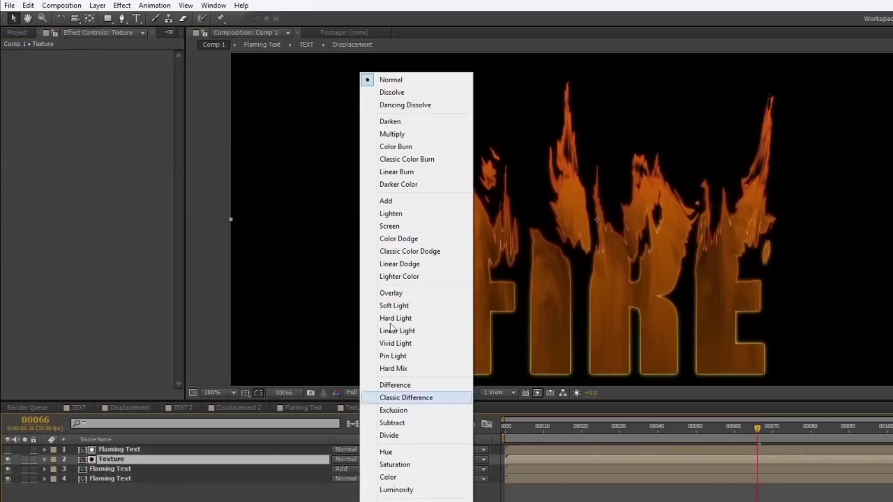
{"action": "left_click", "coordinate": [392, 135]}
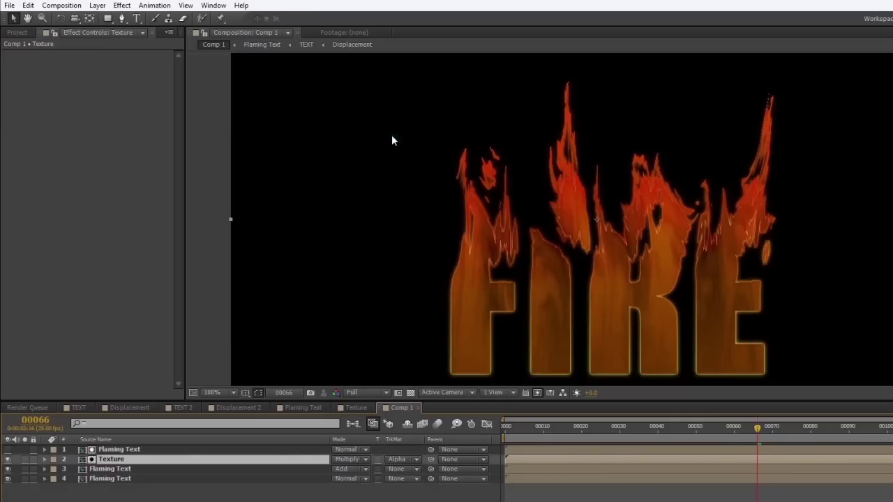
{"action": "left_click", "coordinate": [365, 460]}
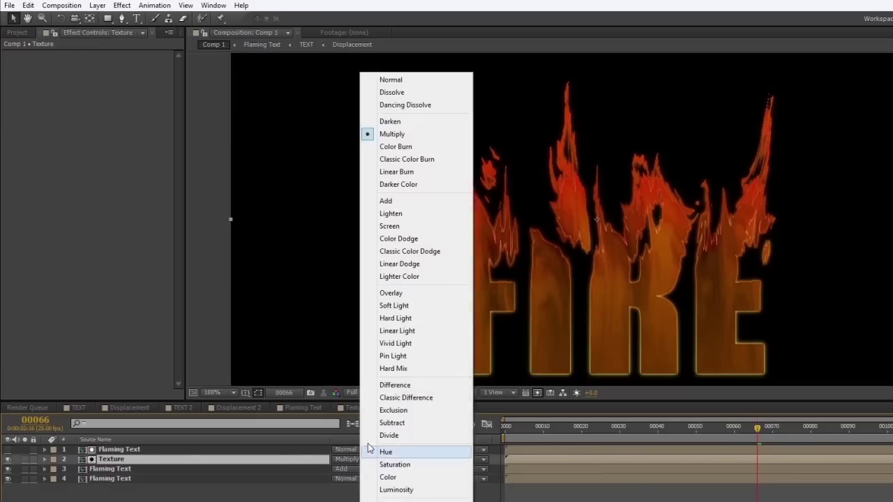
{"action": "left_click", "coordinate": [384, 201]}
{"action": "left_click", "coordinate": [363, 461]}
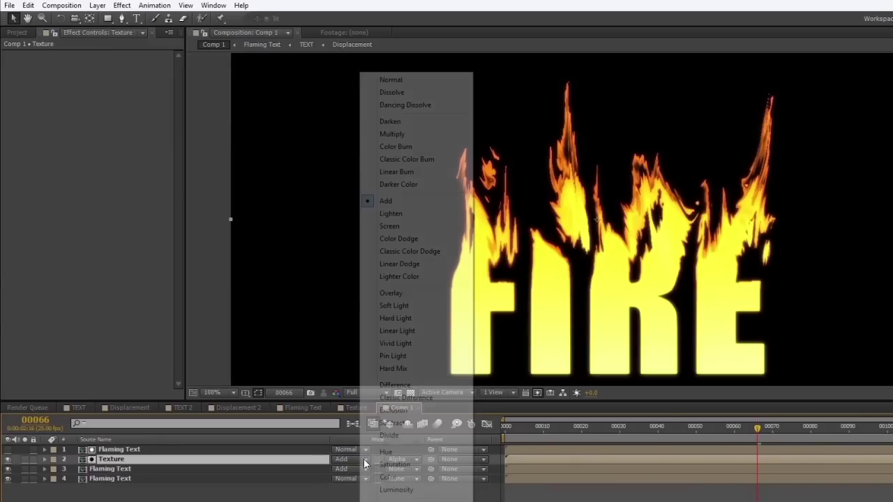
{"action": "left_click", "coordinate": [394, 293]}
{"action": "left_click", "coordinate": [668, 429]}
- Set the Texture layer's blending mode to Add and preview the fire text at frame 18
{"action": "left_click", "coordinate": [365, 459]}
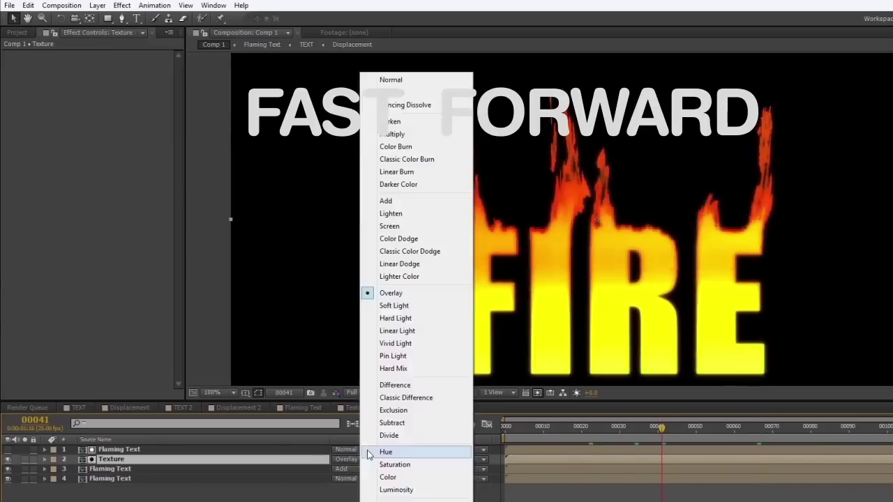
{"action": "left_click", "coordinate": [383, 201]}
{"action": "left_click", "coordinate": [562, 428]}
{"action": "mouse_move", "coordinate": [562, 429]}
{"action": "left_mouse_down"}
{"action": "mouse_move", "coordinate": [544, 432]}
{"action": "mouse_move", "coordinate": [574, 429]}
{"action": "left_mouse_up"}
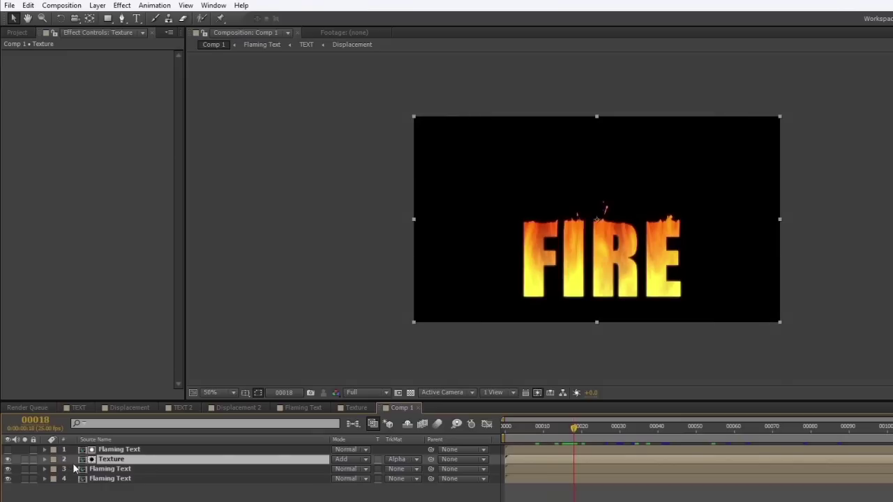
- Try the Add blending mode on the Flaming Text layer directly below Texture, and return it to Normal
{"action": "left_click", "coordinate": [189, 472]}
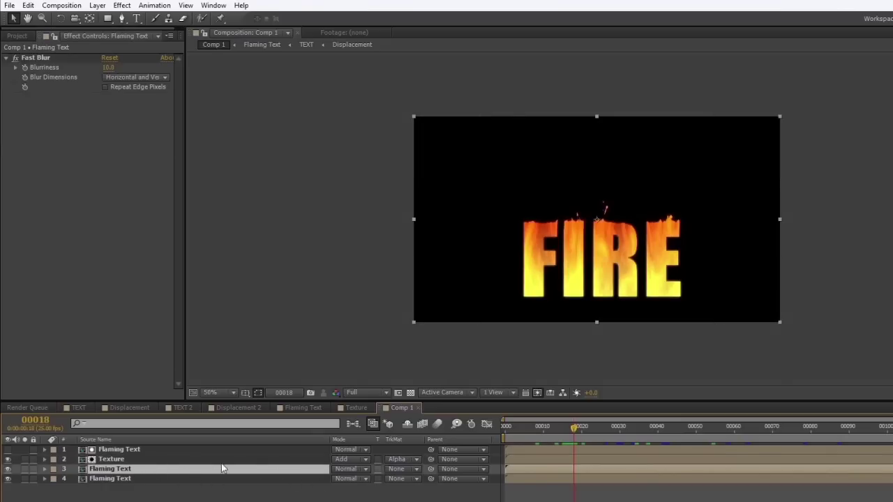
{"action": "left_click", "coordinate": [365, 469]}
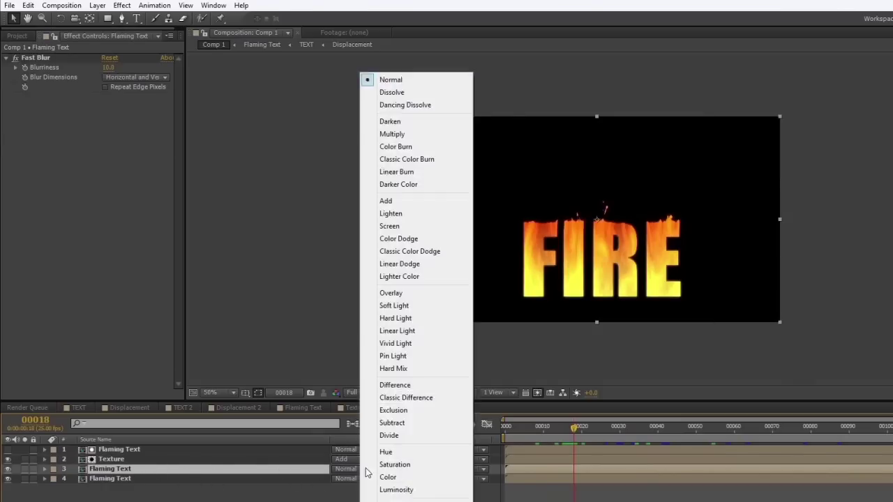
{"action": "left_click", "coordinate": [389, 201]}
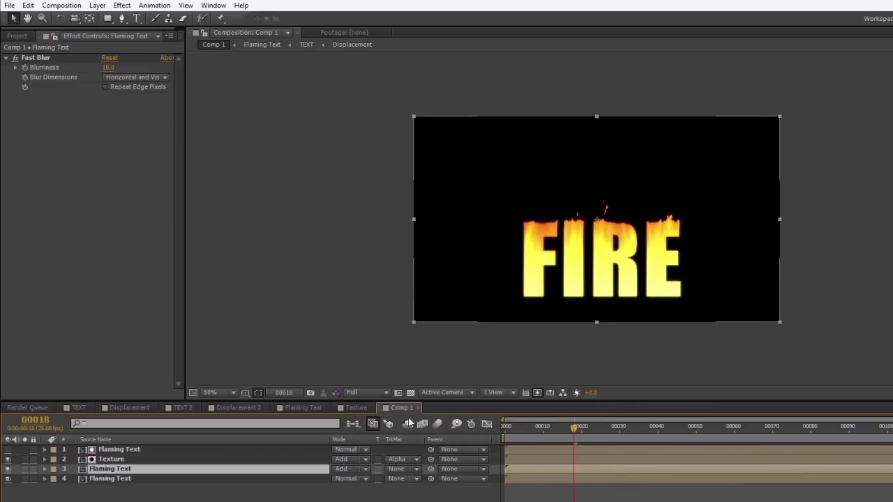
{"action": "left_click", "coordinate": [366, 471]}
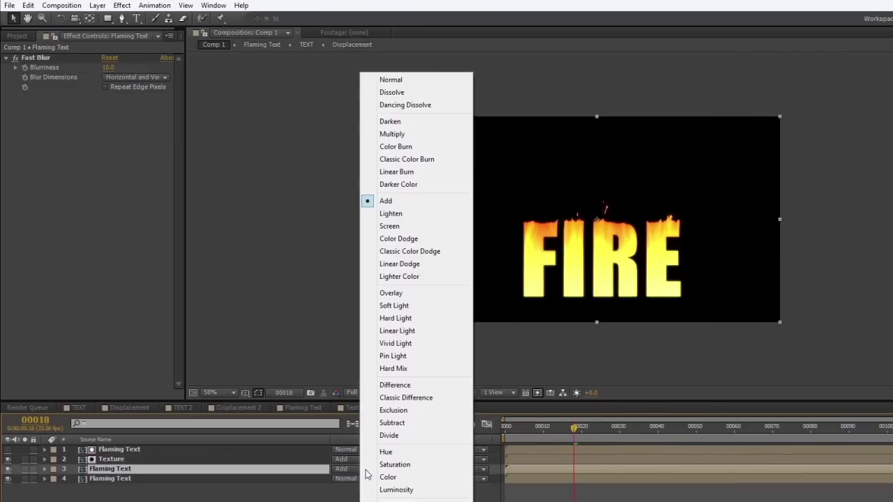
{"action": "left_click", "coordinate": [392, 82]}
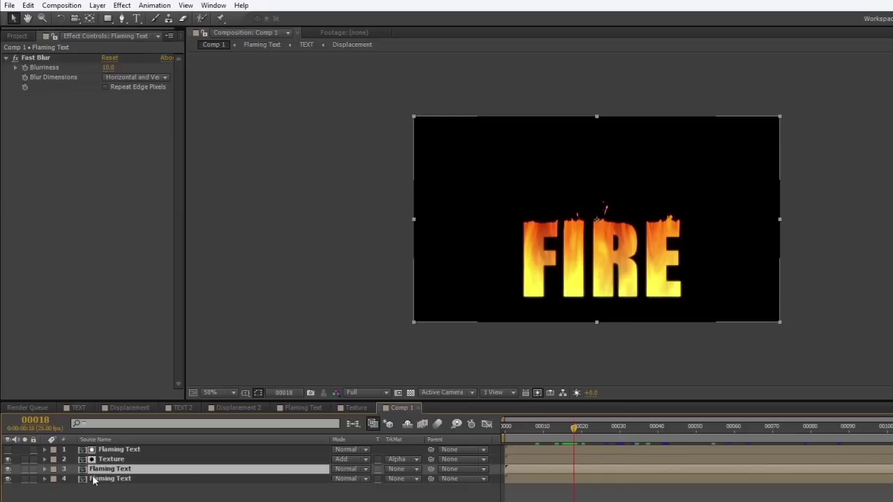
- Compare the fire text with and without the Flaming Text layer directly below Texture
{"action": "left_click", "coordinate": [8, 471]}
{"action": "left_click", "coordinate": [9, 473]}
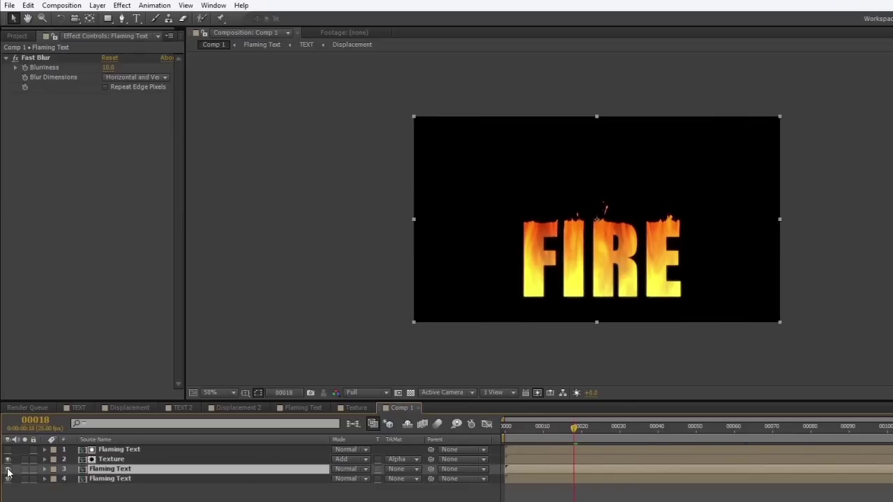
{"action": "key", "text": "ctrl+Down"}
{"action": "key", "text": "ctrl+Up"}
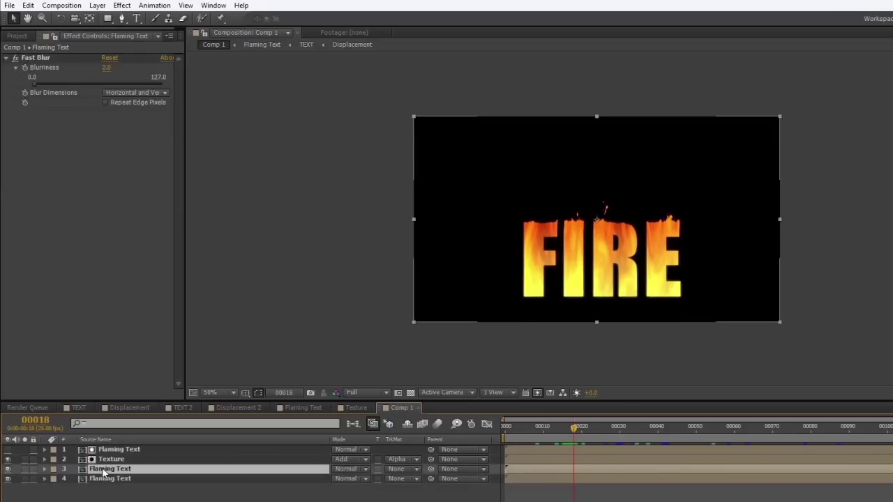
{"action": "left_click", "coordinate": [8, 473]}
{"action": "left_click", "coordinate": [9, 473]}
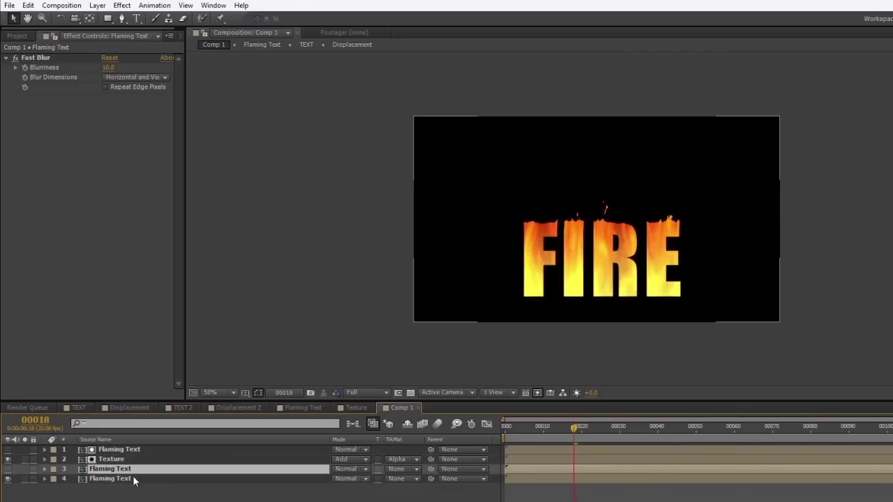
- Delete the Flaming Text layer with the 10.0 blurriness, directly below Texture
{"action": "left_click", "coordinate": [110, 481]}
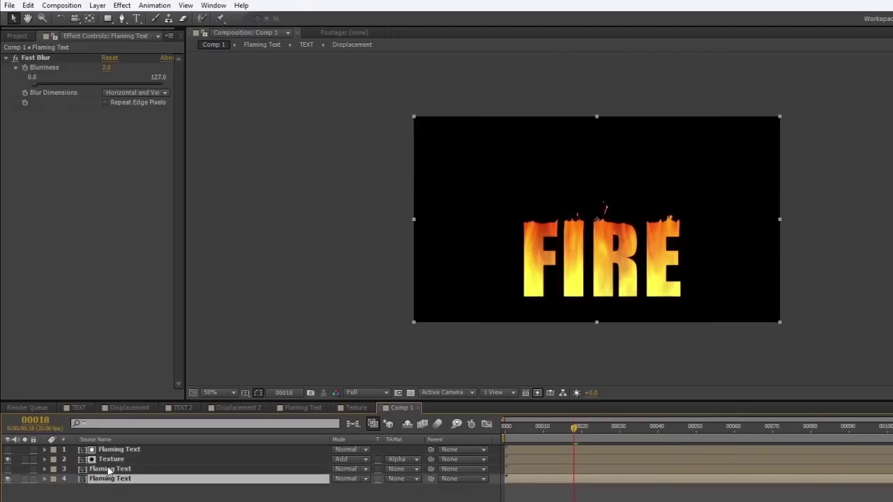
{"action": "left_click", "coordinate": [109, 470]}
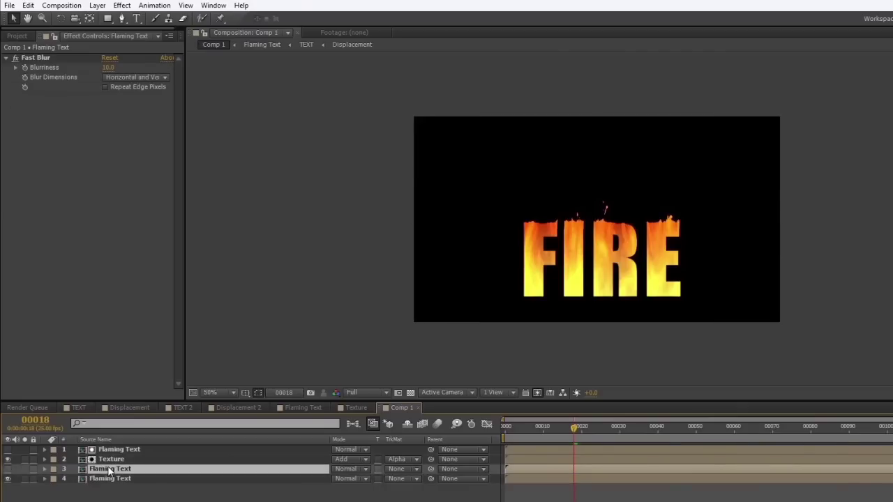
{"action": "key", "text": "Delete"}
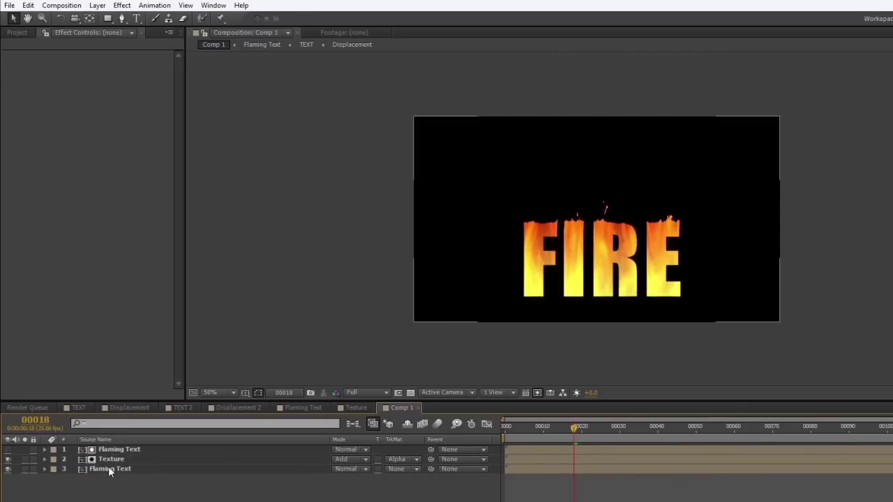
- Preview the fire animation up to frame 63 and inspect the Texture and bottom Flaming Text layers
{"action": "left_click", "coordinate": [105, 470]}
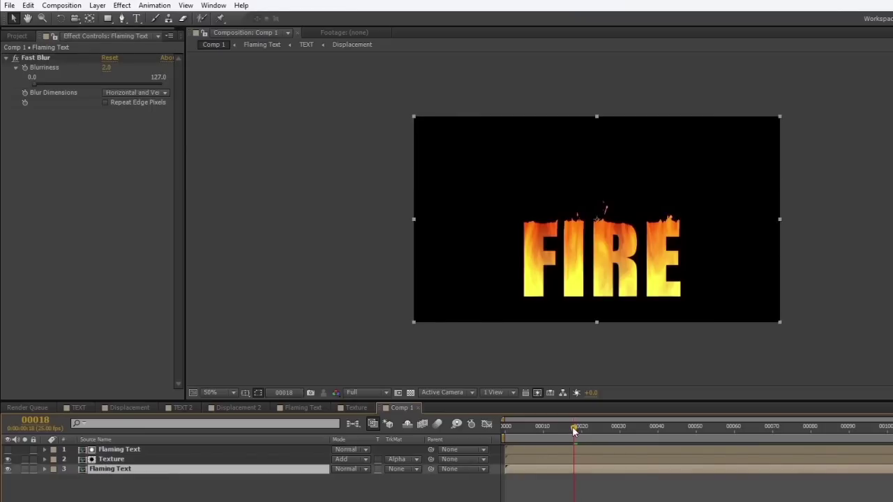
{"action": "left_click_drag", "start_coordinate": [574, 430], "coordinate": [593, 429]}
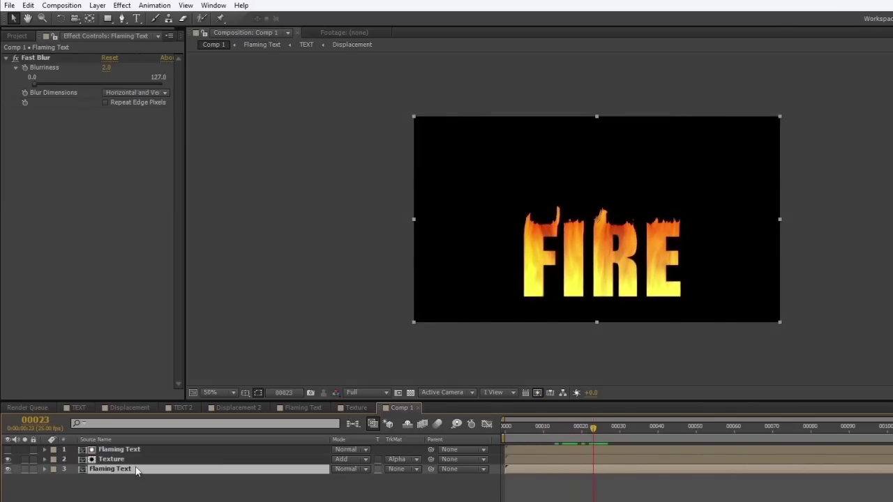
{"action": "left_click_drag", "start_coordinate": [594, 428], "coordinate": [747, 433]}
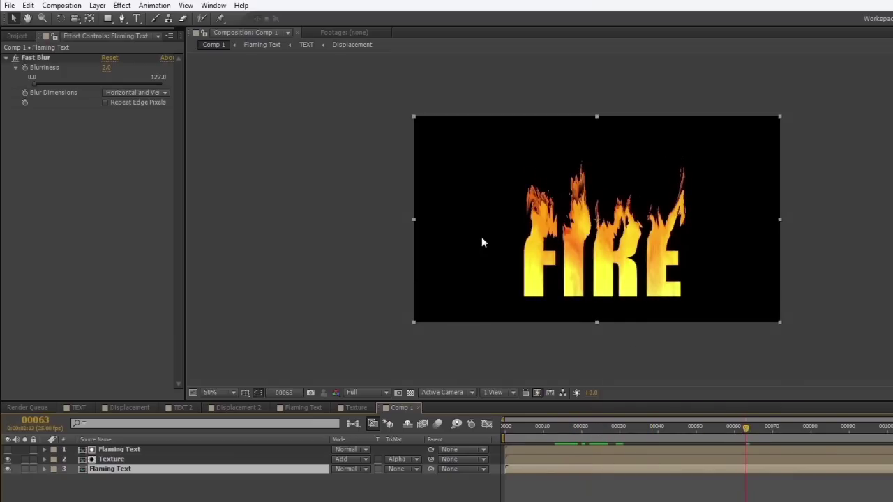
{"action": "left_click", "coordinate": [112, 460]}
{"action": "left_click", "coordinate": [115, 469]}
{"action": "left_click", "coordinate": [111, 459]}
{"action": "left_click", "coordinate": [112, 468]}
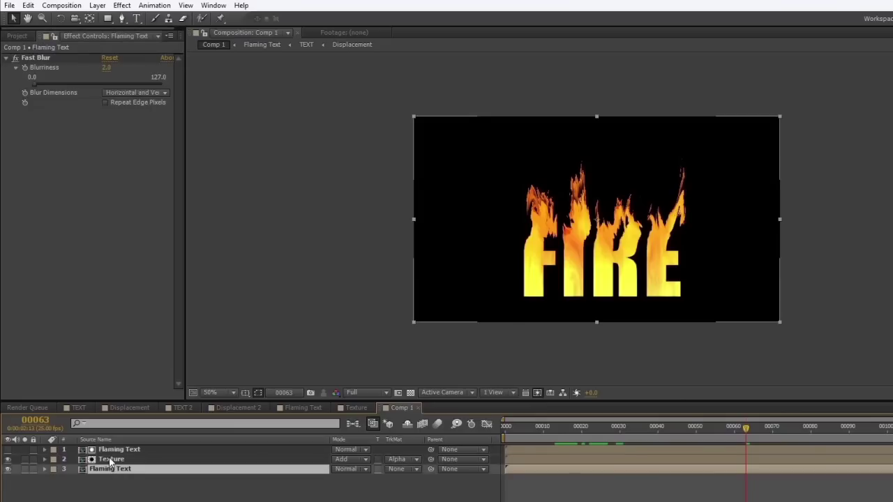
- Try the Overlay and Hue blending modes on the Texture layer, and return it to Add
{"action": "left_click", "coordinate": [112, 460]}
{"action": "left_click", "coordinate": [363, 461]}
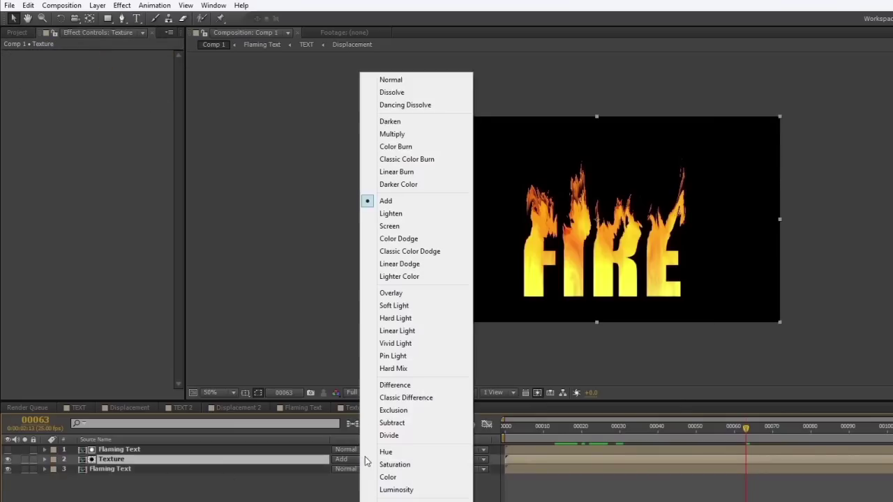
{"action": "left_click", "coordinate": [389, 296]}
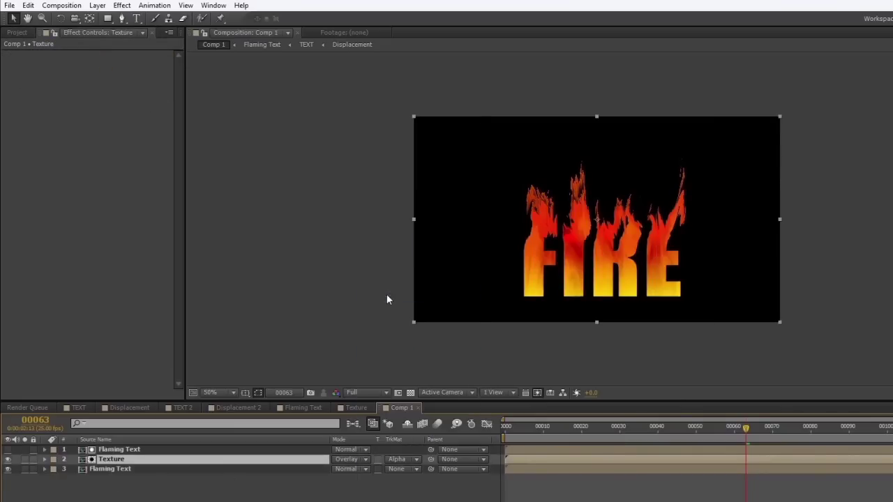
{"action": "left_click_drag", "start_coordinate": [748, 431], "coordinate": [694, 448]}
{"action": "key", "text": "space"}
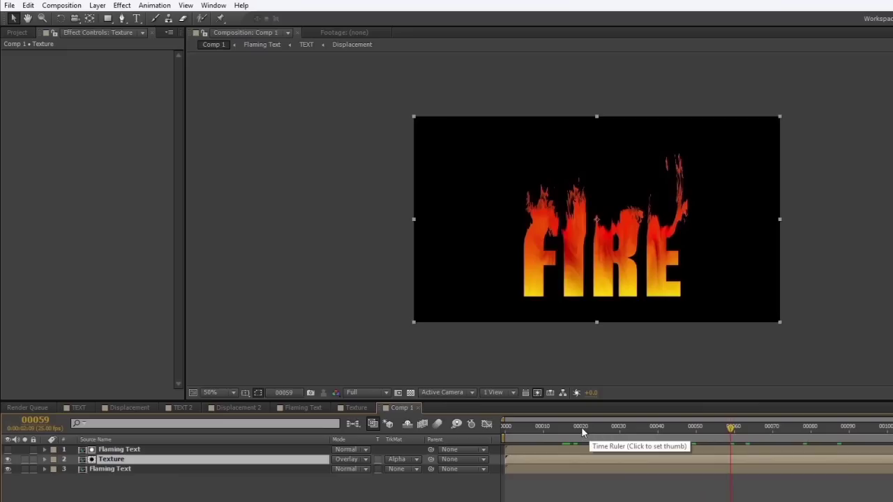
{"action": "left_click", "coordinate": [363, 459]}
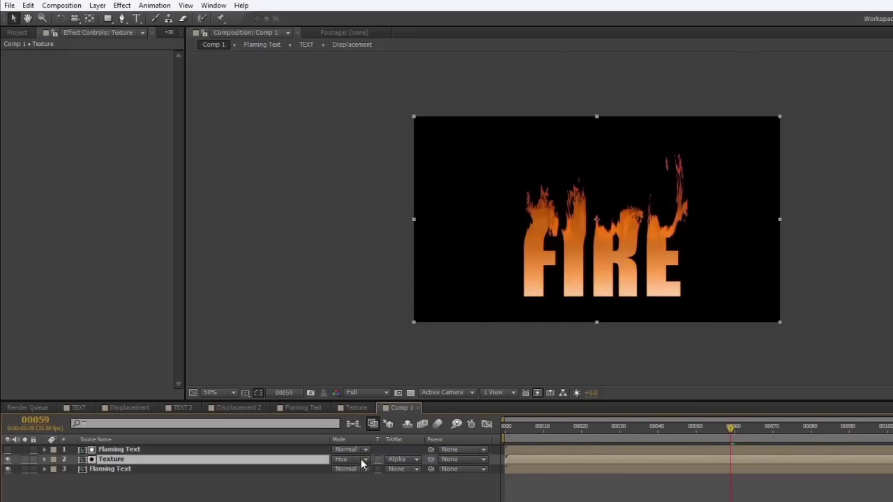
{"action": "left_click", "coordinate": [360, 458]}
{"action": "left_click", "coordinate": [387, 202]}
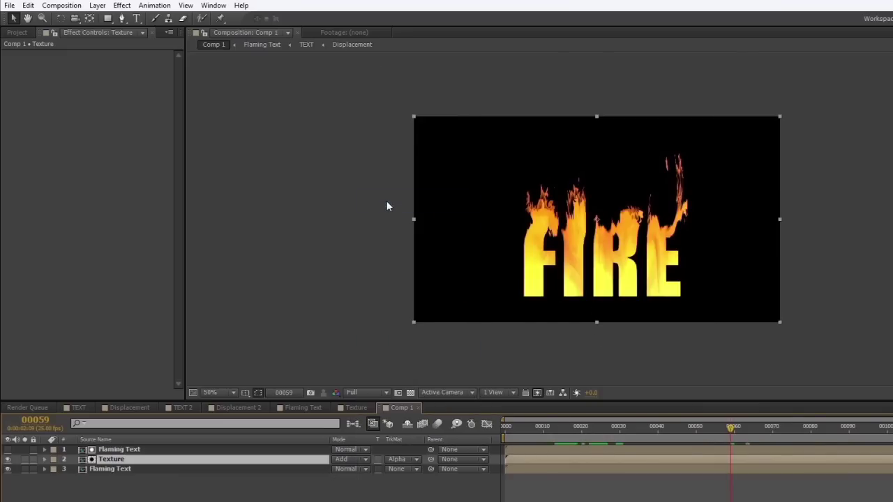
- Compare the text with and without the Texture layer at frame 0, and preview the animation up to frame 66
{"action": "left_click_drag", "start_coordinate": [727, 426], "coordinate": [496, 438]}
{"action": "left_click", "coordinate": [7, 459]}
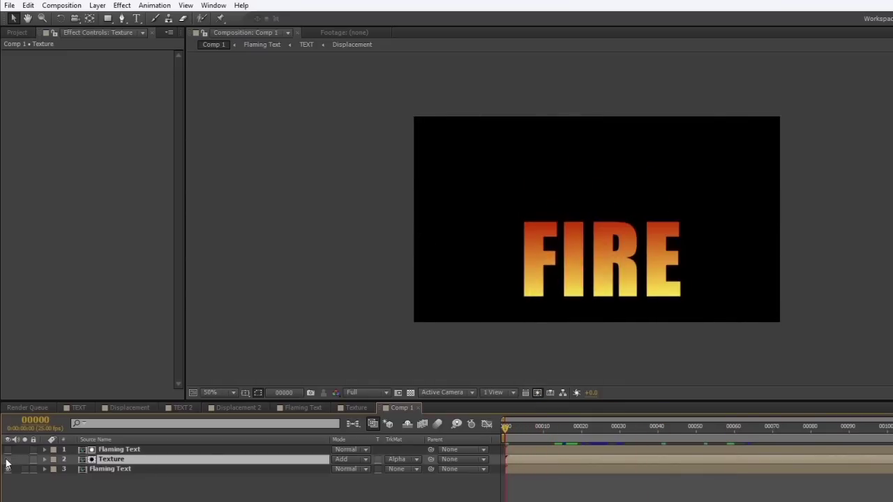
{"action": "left_click", "coordinate": [8, 459]}
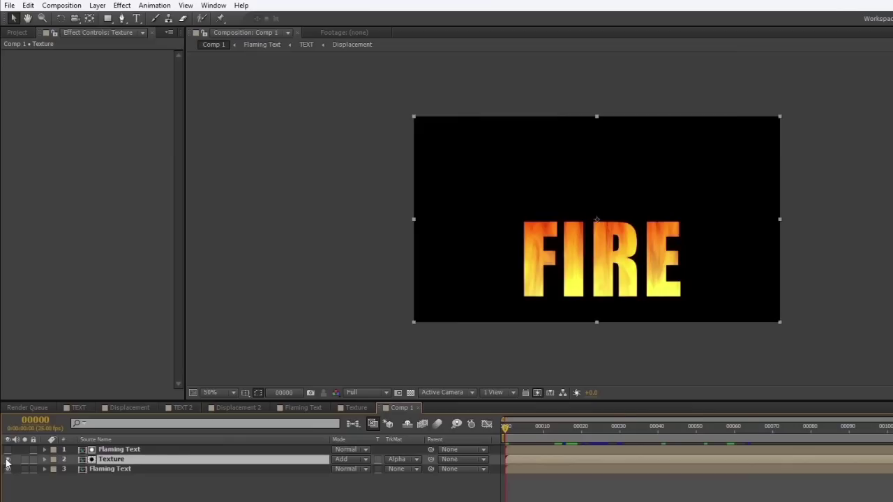
{"action": "left_click_drag", "start_coordinate": [505, 434], "coordinate": [614, 436]}
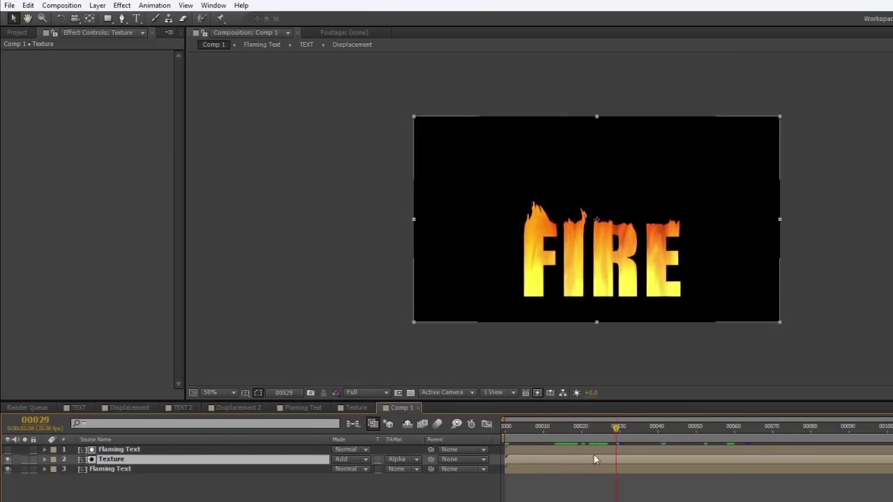
{"action": "left_click_drag", "start_coordinate": [633, 429], "coordinate": [756, 428]}
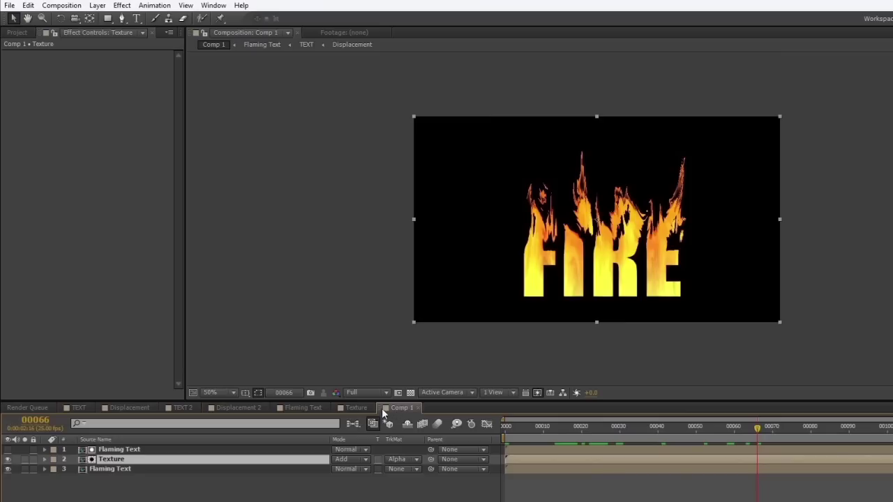
- Create a new adjustment layer above TEXT 2 in the Flaming Text composition
{"action": "left_click", "coordinate": [110, 469]}
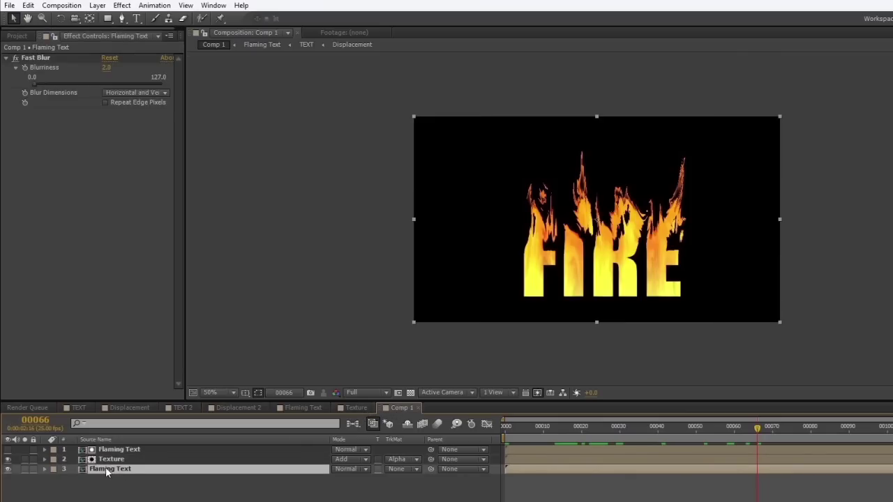
{"action": "left_click", "coordinate": [302, 408]}
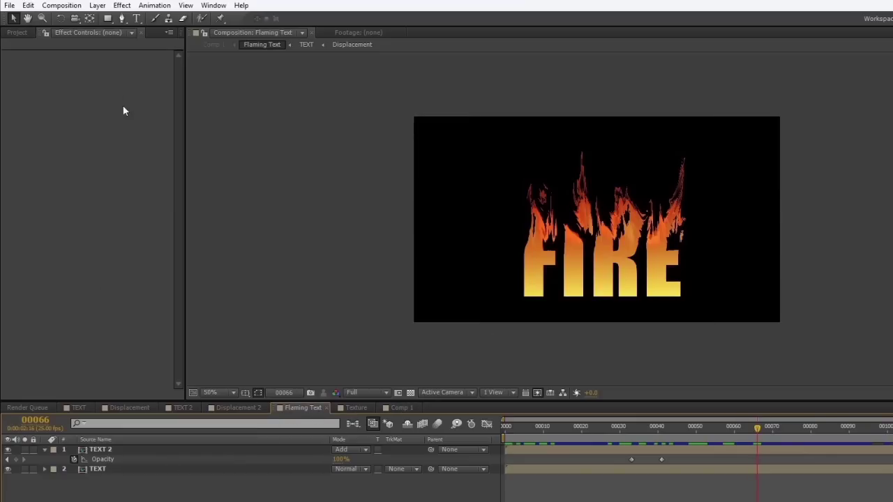
{"action": "left_click", "coordinate": [97, 6]}
{"action": "mouse_move", "coordinate": [112, 19]}
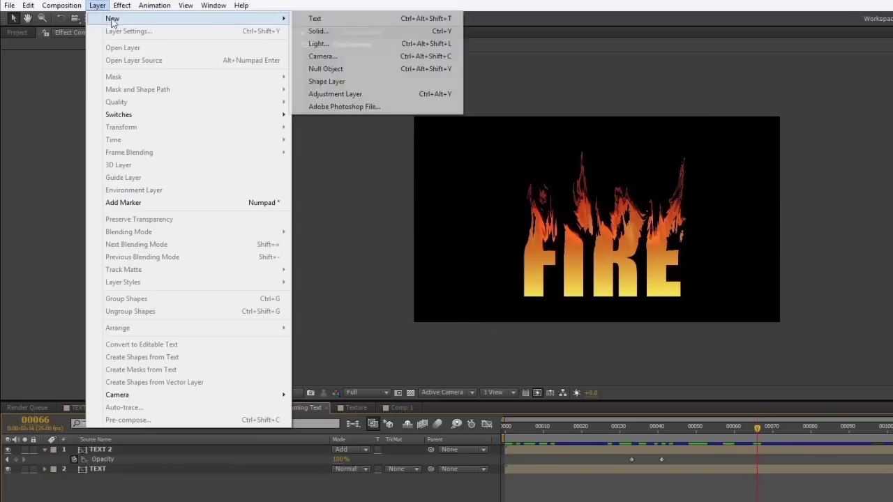
{"action": "left_click", "coordinate": [326, 96]}
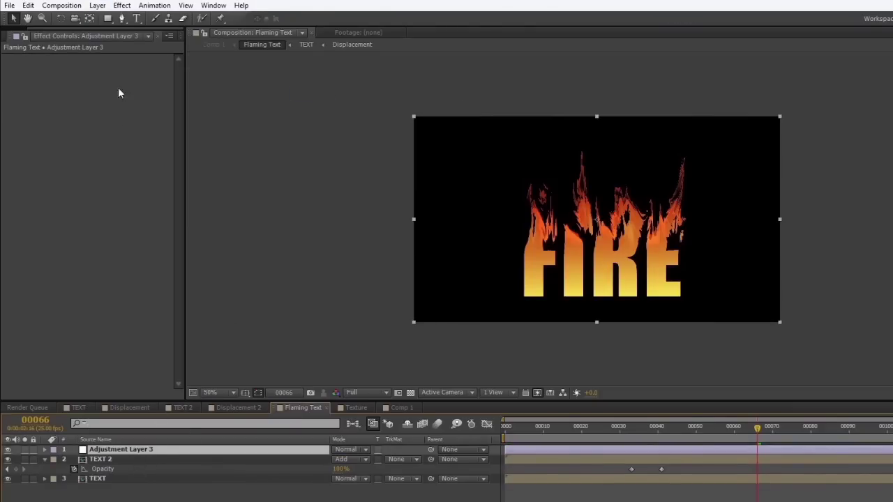
- Apply the Mesh Warp effect to Adjustment Layer 3 and set its grid to 3 rows and 5 columns
{"action": "left_click", "coordinate": [121, 6]}
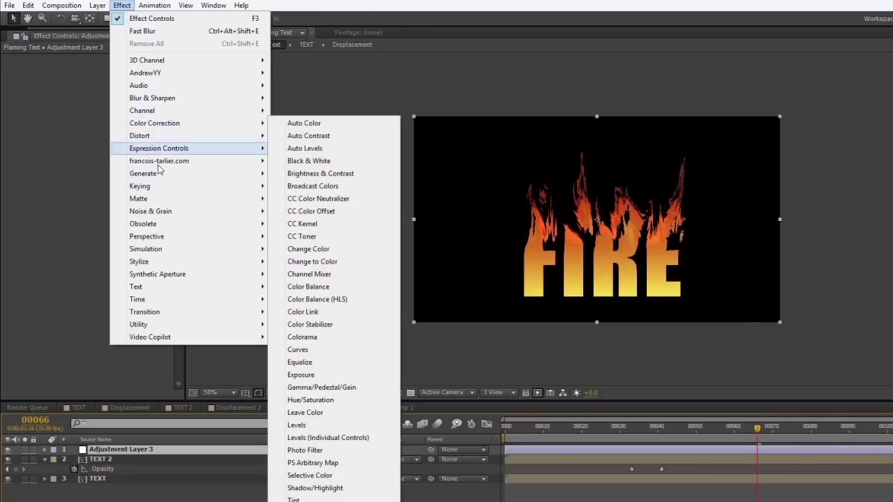
{"action": "mouse_move", "coordinate": [147, 140]}
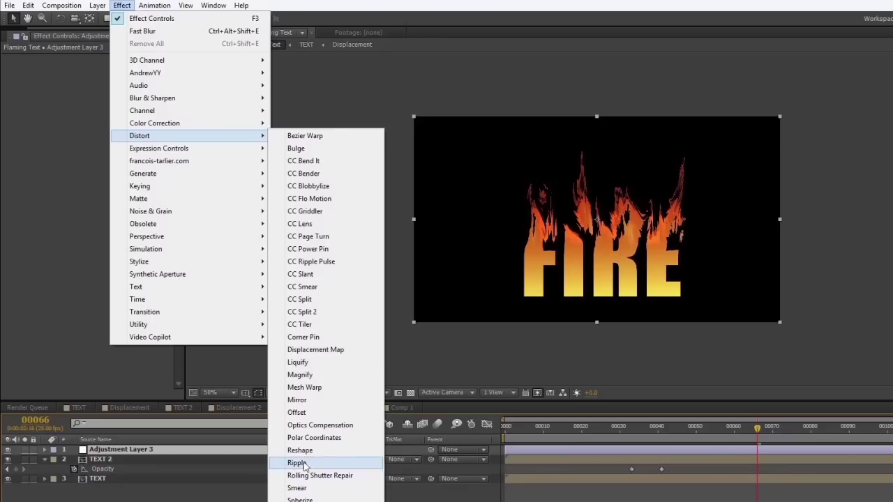
{"action": "left_click", "coordinate": [304, 388]}
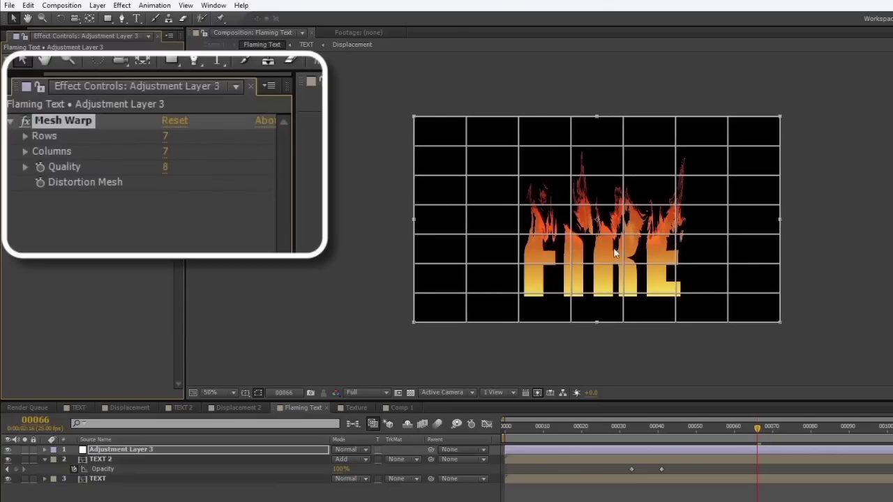
{"action": "left_click", "coordinate": [25, 136]}
{"action": "left_click", "coordinate": [25, 176]}
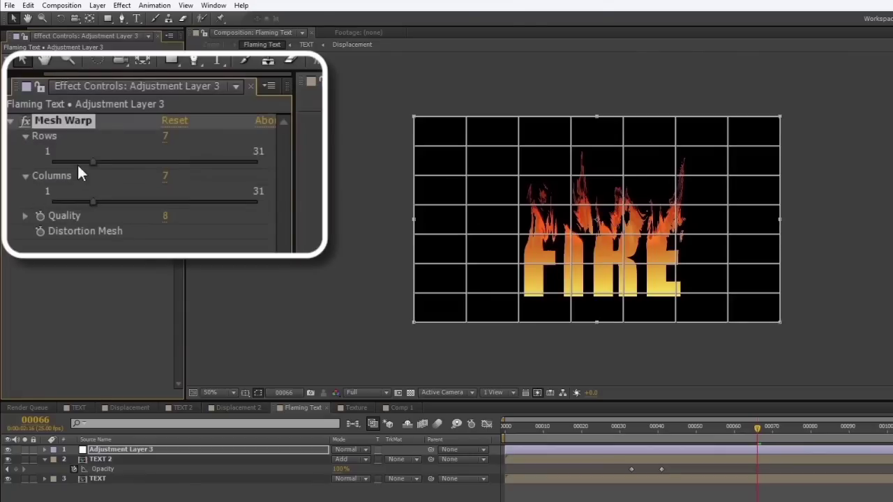
{"action": "left_click_drag", "start_coordinate": [79, 159], "coordinate": [64, 159]}
{"action": "mouse_move", "coordinate": [93, 201]}
{"action": "left_mouse_down"}
{"action": "mouse_move", "coordinate": [73, 201]}
{"action": "mouse_move", "coordinate": [81, 199]}
{"action": "left_mouse_up"}
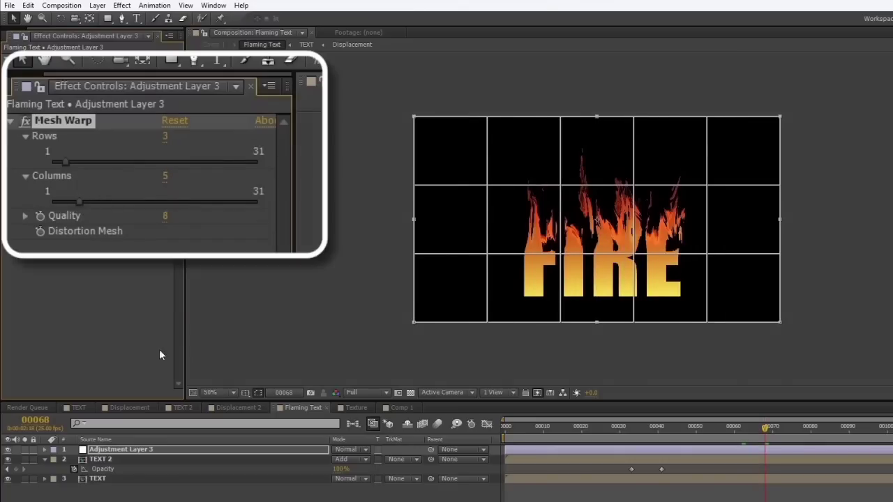
- Enable keyframing for Mesh Warp's Distortion Mesh at frame 62 and show the adjustment layer's keyframes in the timeline
{"action": "left_click", "coordinate": [765, 428]}
{"action": "left_click_drag", "start_coordinate": [756, 428], "coordinate": [685, 433]}
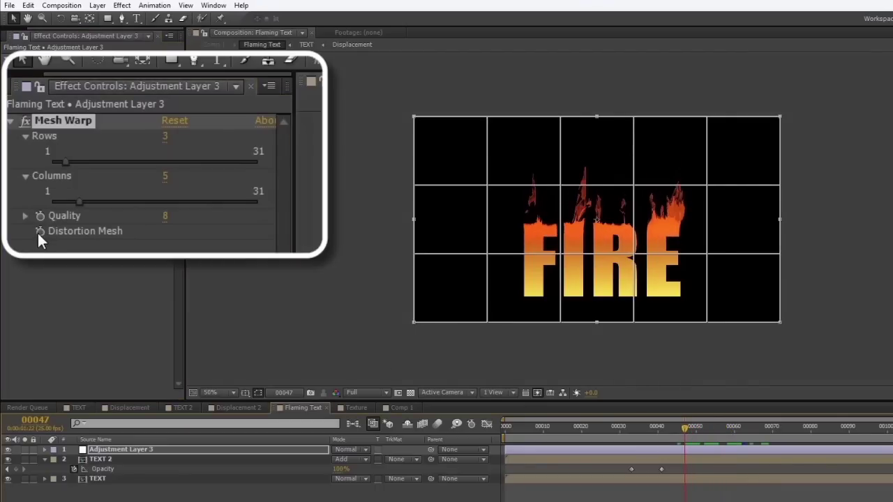
{"action": "left_click_drag", "start_coordinate": [684, 433], "coordinate": [742, 450]}
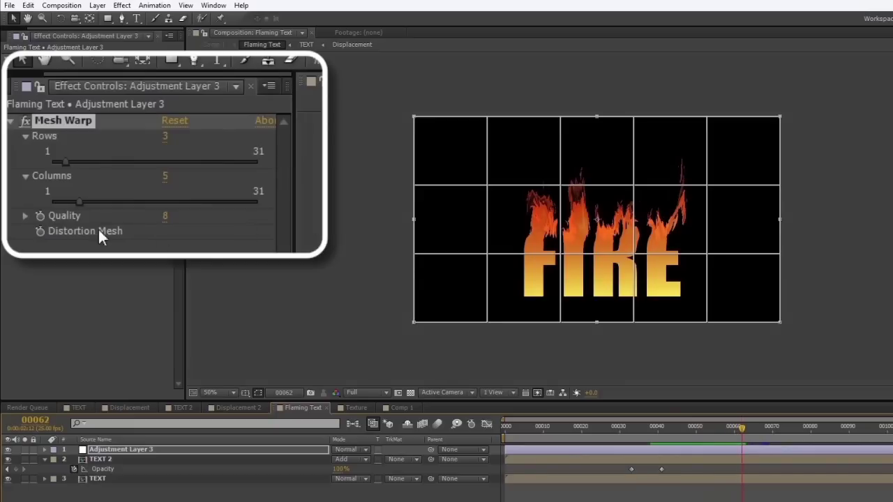
{"action": "left_click", "coordinate": [40, 231]}
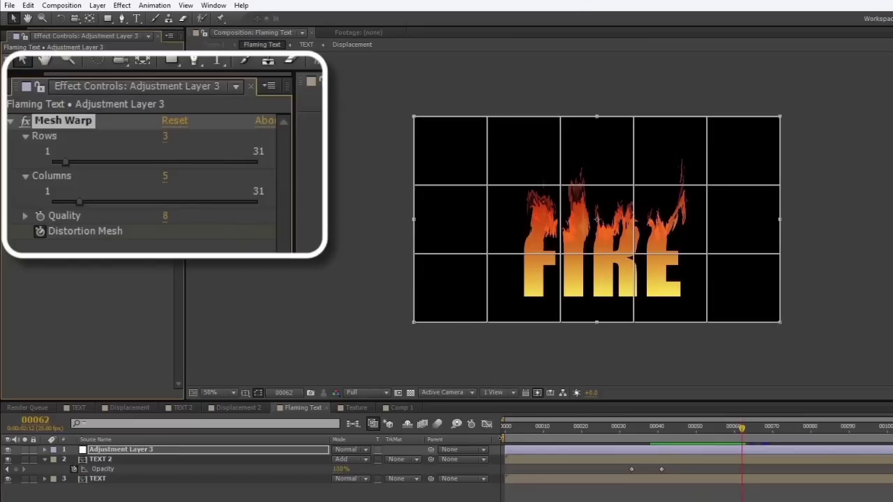
{"action": "left_click", "coordinate": [521, 449]}
{"action": "key", "text": "u"}
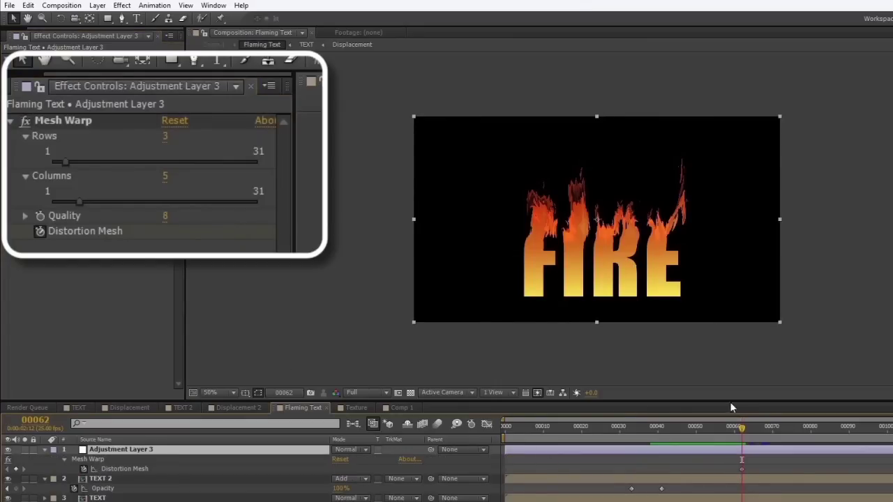
- At frame 71, pull the mesh points above the R upward and twist the inner point's tangents to bend the flames
{"action": "left_click", "coordinate": [745, 432]}
{"action": "left_click_drag", "start_coordinate": [760, 434], "coordinate": [779, 436]}
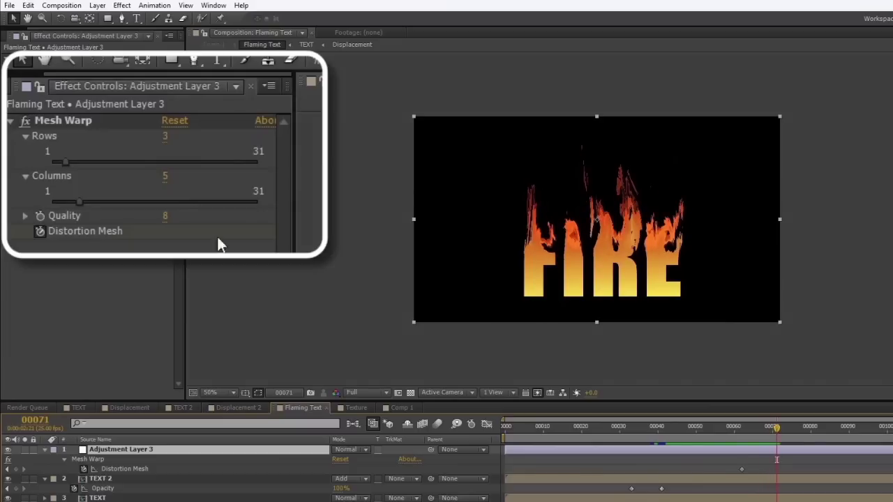
{"action": "left_click", "coordinate": [63, 122]}
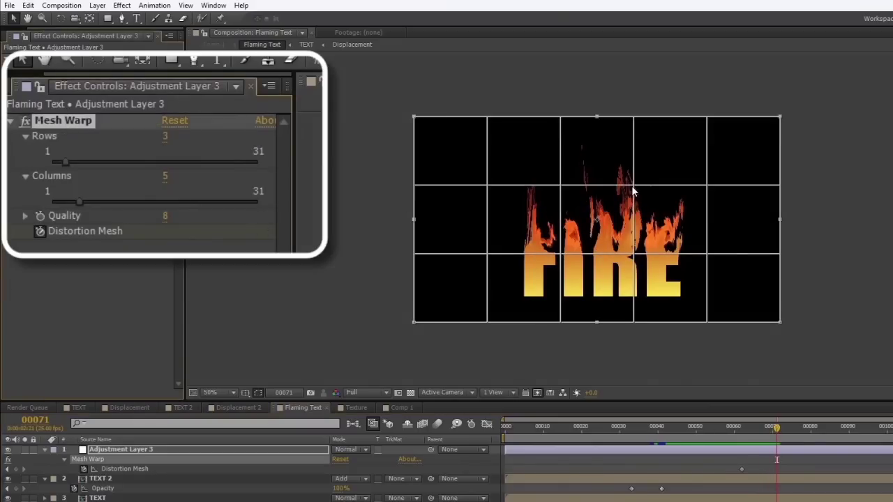
{"action": "mouse_move", "coordinate": [633, 186]}
{"action": "left_mouse_down"}
{"action": "mouse_move", "coordinate": [627, 162]}
{"action": "mouse_move", "coordinate": [643, 192]}
{"action": "left_mouse_up"}
{"action": "left_click_drag", "start_coordinate": [604, 165], "coordinate": [607, 188]}
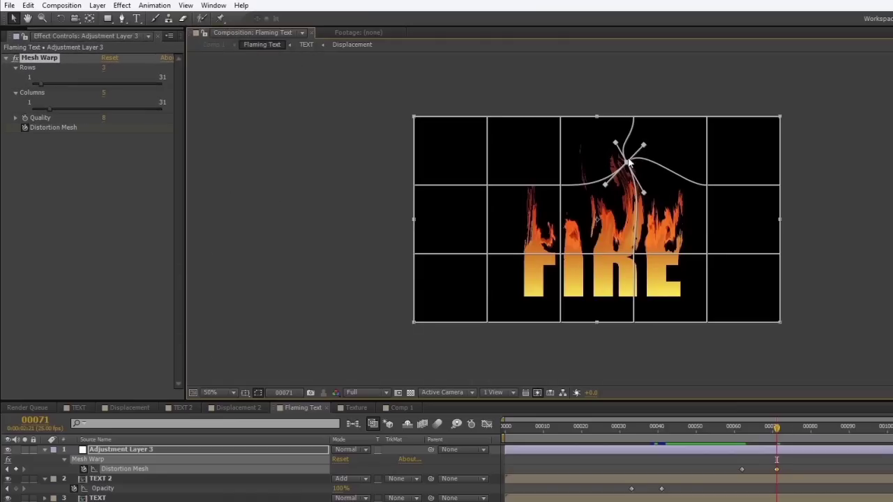
{"action": "left_click_drag", "start_coordinate": [643, 147], "coordinate": [606, 184]}
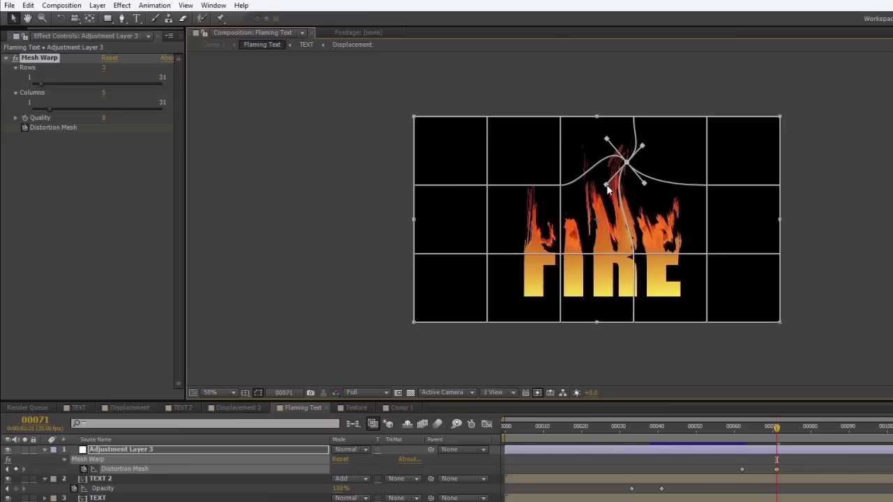
{"action": "left_click_drag", "start_coordinate": [641, 148], "coordinate": [638, 97]}
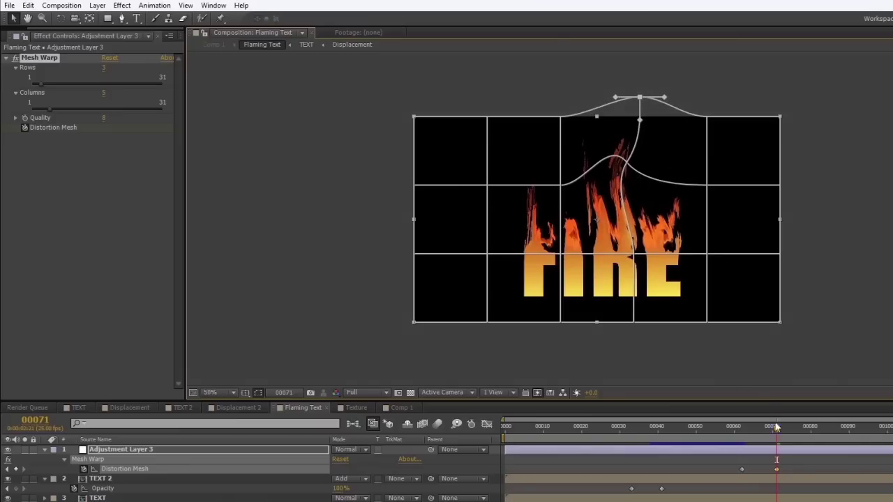
- At frame 84, raise the two upper mesh points left of the F and shift the inner point above the I leftward
{"action": "left_click_drag", "start_coordinate": [772, 431], "coordinate": [803, 432]}
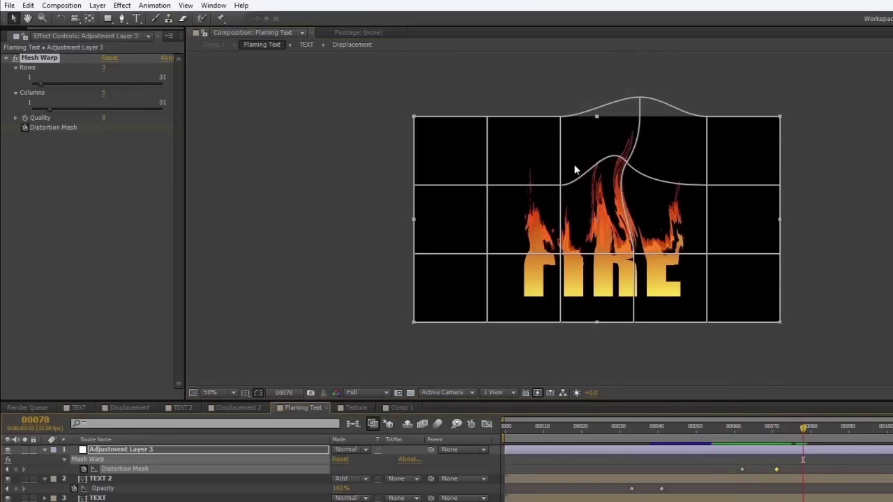
{"action": "left_click", "coordinate": [486, 185]}
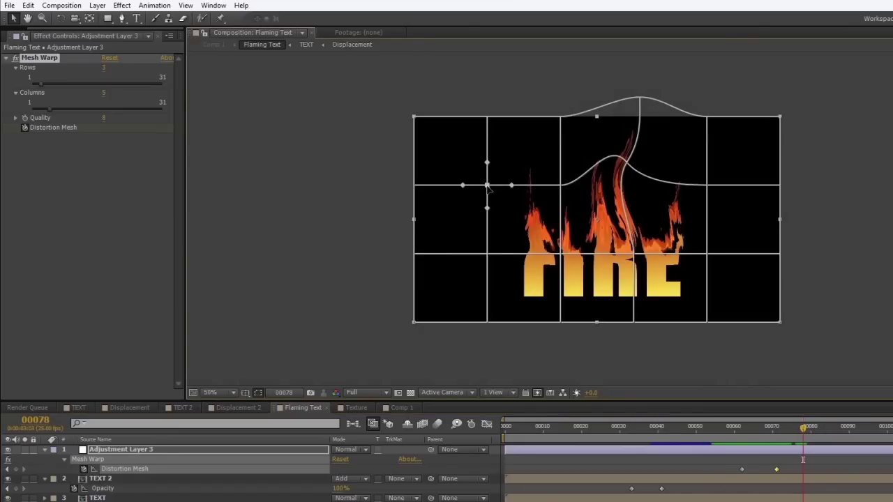
{"action": "left_click_drag", "start_coordinate": [809, 433], "coordinate": [825, 429]}
{"action": "left_click_drag", "start_coordinate": [487, 187], "coordinate": [460, 178]}
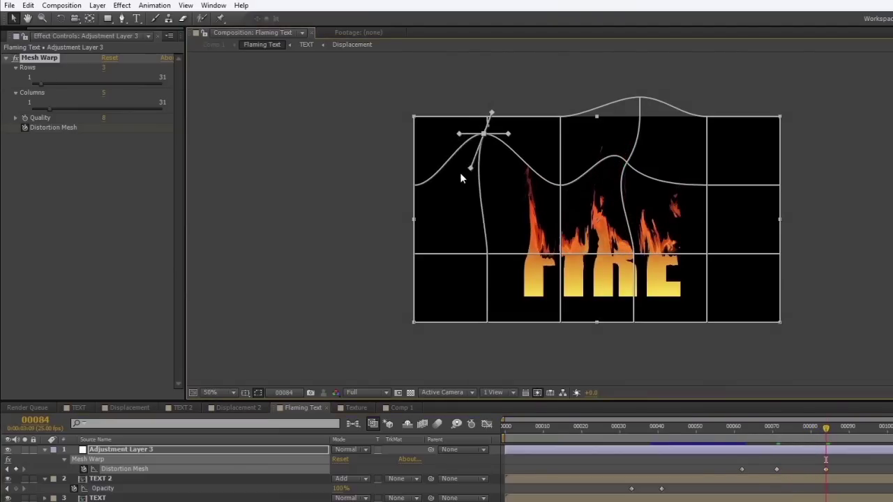
{"action": "left_click_drag", "start_coordinate": [560, 187], "coordinate": [535, 186]}
{"action": "left_click_drag", "start_coordinate": [488, 120], "coordinate": [491, 92]}
{"action": "mouse_move", "coordinate": [828, 433]}
{"action": "left_mouse_down"}
{"action": "mouse_move", "coordinate": [740, 436]}
{"action": "mouse_move", "coordinate": [827, 438]}
{"action": "left_mouse_up"}
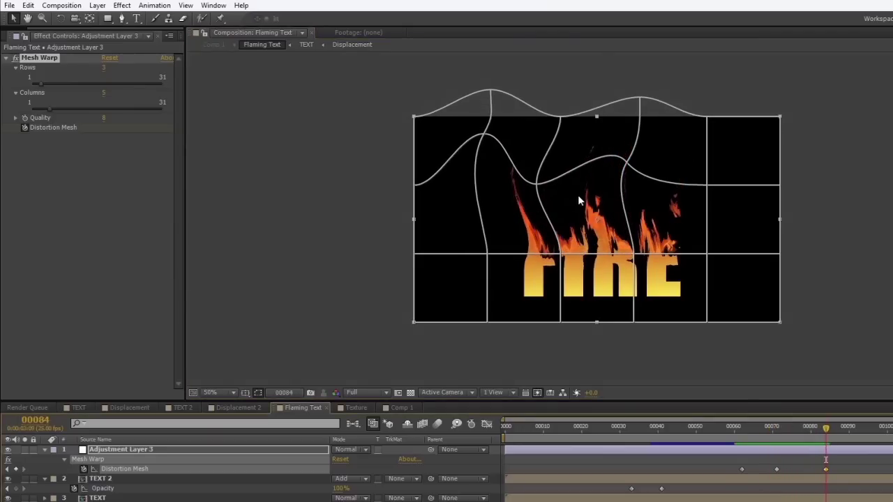
- At about frame 96, reshape the upper inner mesh points with their tangents, lowering the one above the R
{"action": "left_click_drag", "start_coordinate": [821, 426], "coordinate": [872, 429]}
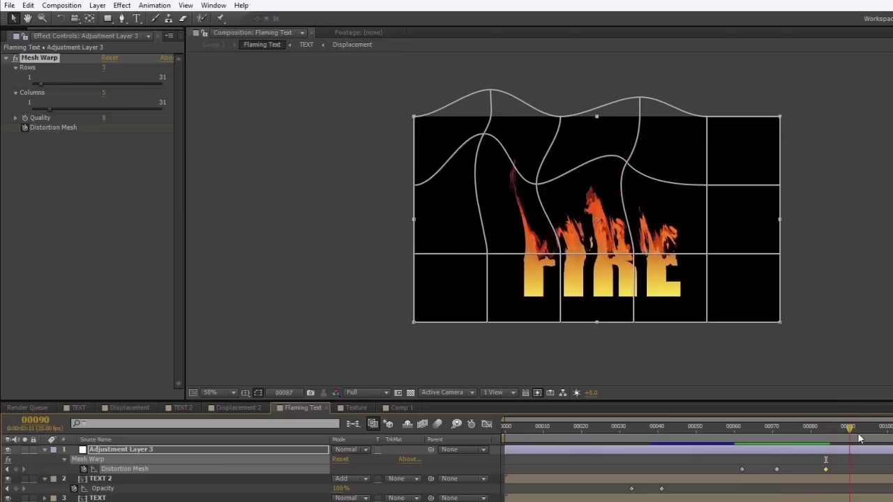
{"action": "left_click", "coordinate": [626, 166]}
{"action": "left_click_drag", "start_coordinate": [643, 185], "coordinate": [656, 163]}
- At frame 111, lower the mesh point above the I, raise the points right of the E, and adjust the tangents
{"action": "left_click_drag", "start_coordinate": [728, 428], "coordinate": [891, 428]}
{"action": "key", "text": "Page_Down"}
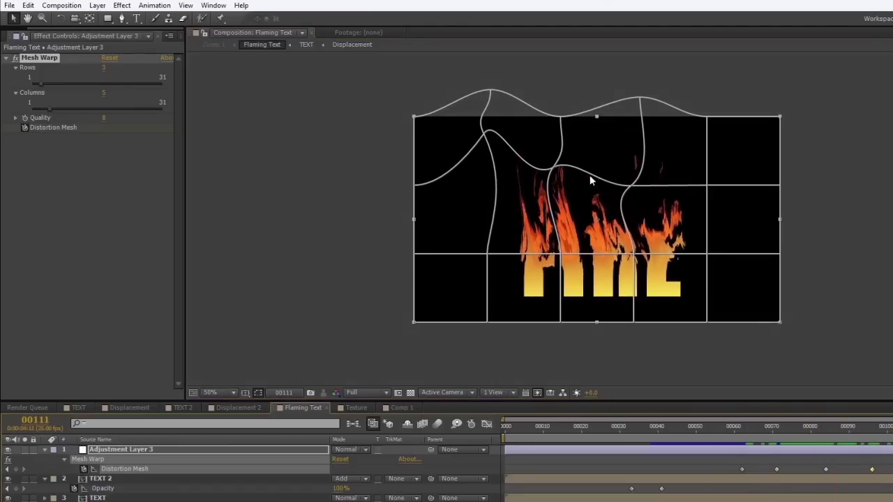
{"action": "left_click", "coordinate": [557, 173]}
{"action": "mouse_move", "coordinate": [551, 180]}
{"action": "left_mouse_down"}
{"action": "mouse_move", "coordinate": [553, 195]}
{"action": "mouse_move", "coordinate": [555, 105]}
{"action": "mouse_move", "coordinate": [558, 195]}
{"action": "mouse_move", "coordinate": [549, 169]}
{"action": "mouse_move", "coordinate": [544, 175]}
{"action": "left_mouse_up"}
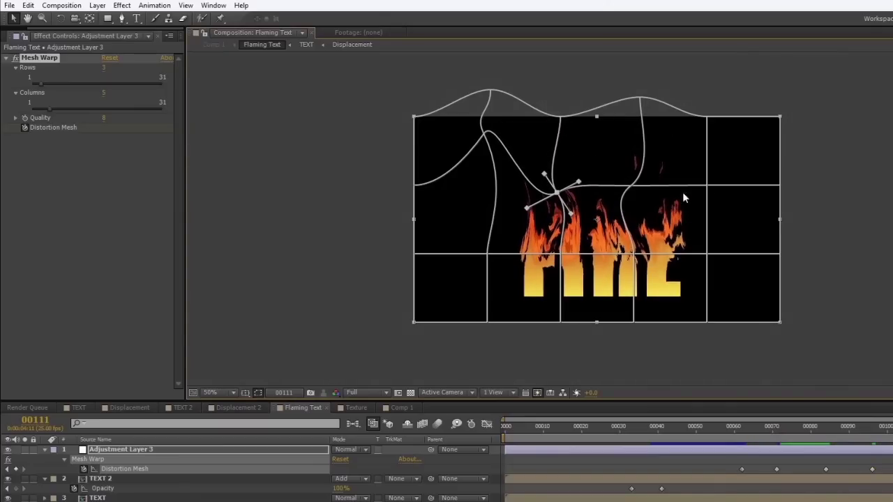
{"action": "left_click_drag", "start_coordinate": [706, 184], "coordinate": [702, 83]}
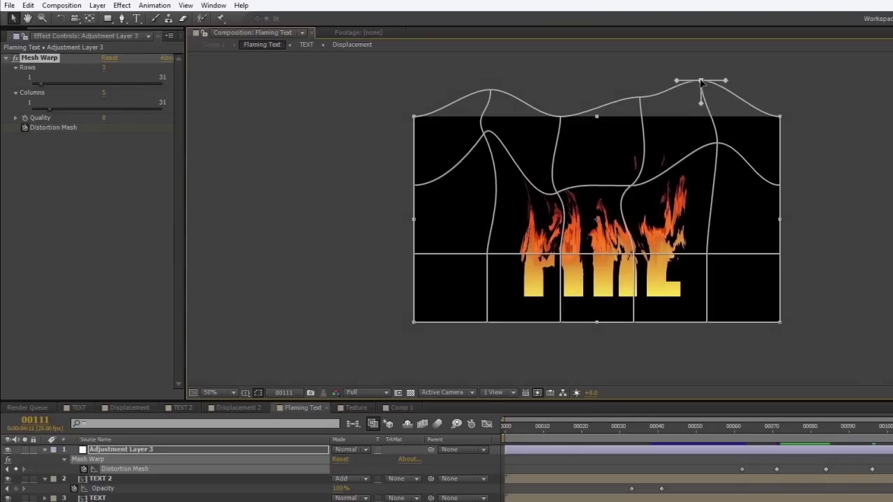
{"action": "left_click_drag", "start_coordinate": [718, 168], "coordinate": [733, 169]}
{"action": "left_click_drag", "start_coordinate": [692, 146], "coordinate": [672, 141]}
{"action": "left_click", "coordinate": [629, 190]}
{"action": "left_click_drag", "start_coordinate": [607, 206], "coordinate": [614, 171]}
- Scrub through the mesh keyframes, deselect the layer, and preview the warped flame animation from frame 0
{"action": "left_click_drag", "start_coordinate": [871, 438], "coordinate": [890, 427]}
{"action": "key", "text": "space"}
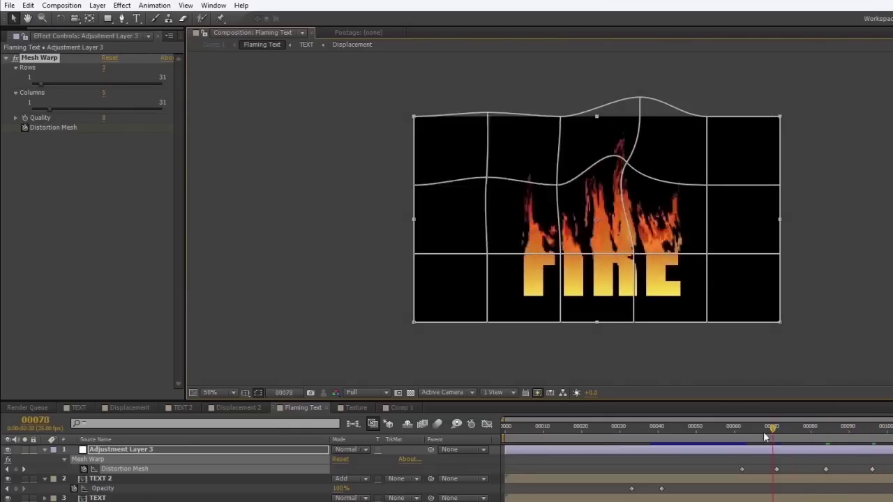
{"action": "left_click", "coordinate": [294, 143]}
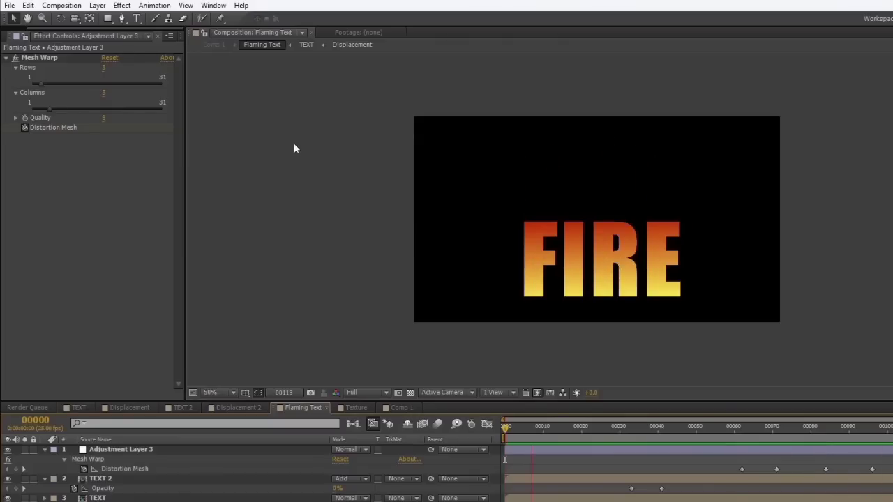